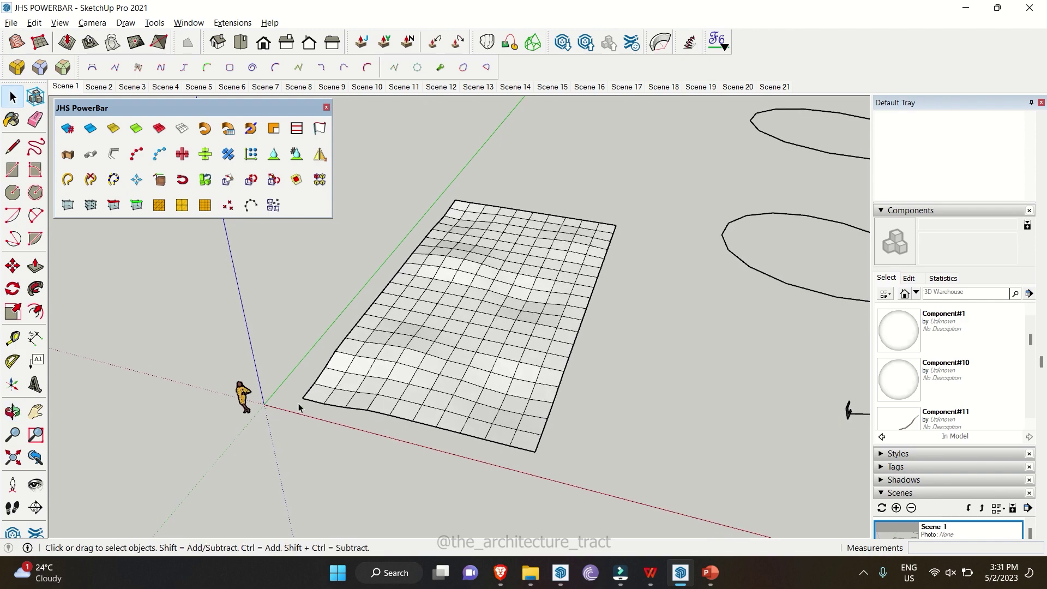
# Step: Let the intro finish and switch from Orbit to the Select tool on the JHS POWERBAR model
pyautogui.press('space')
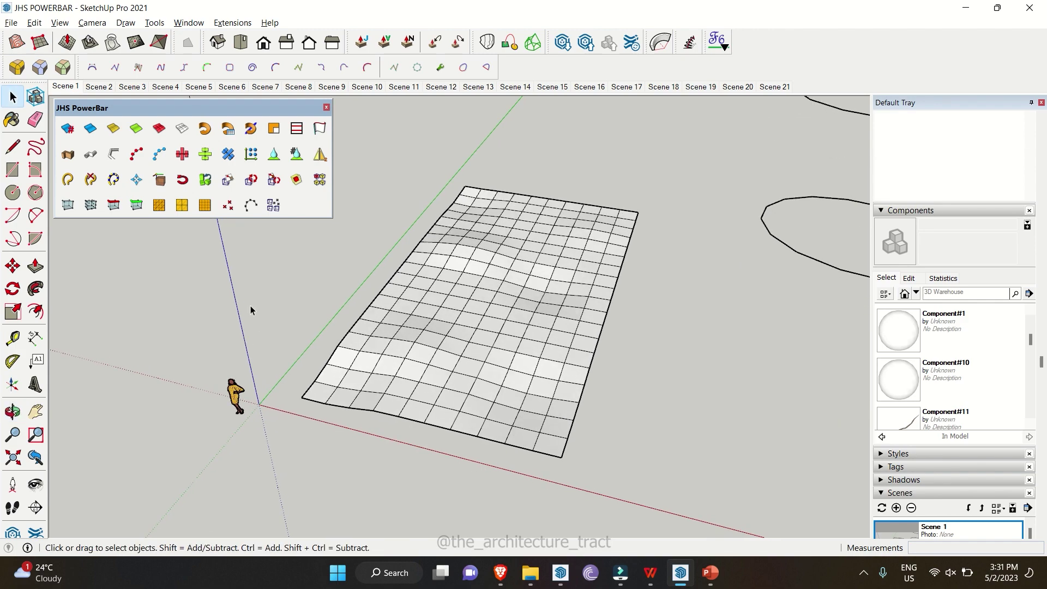
# Step: Smooth the wavy mesh with AMS Smooth Run using the latest settings
pyautogui.click(446, 400)
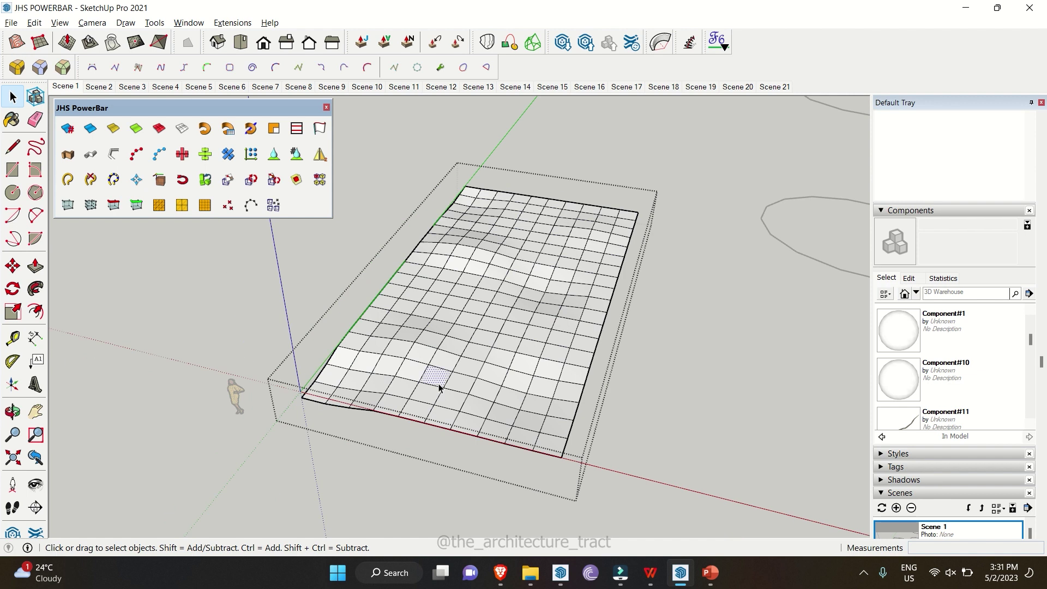
pyautogui.tripleClick(440, 388)
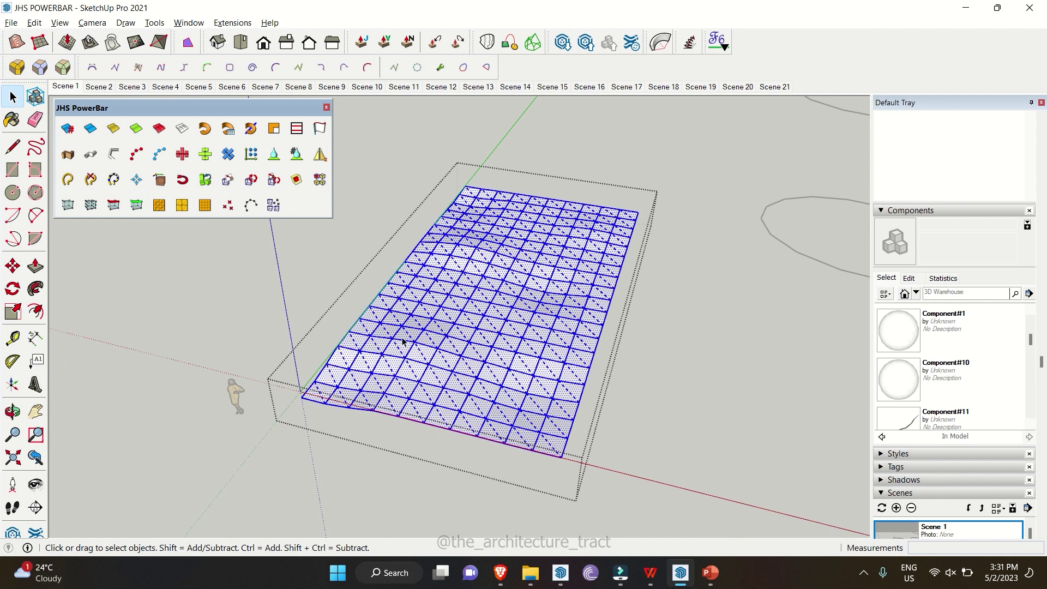
pyautogui.click(89, 128)
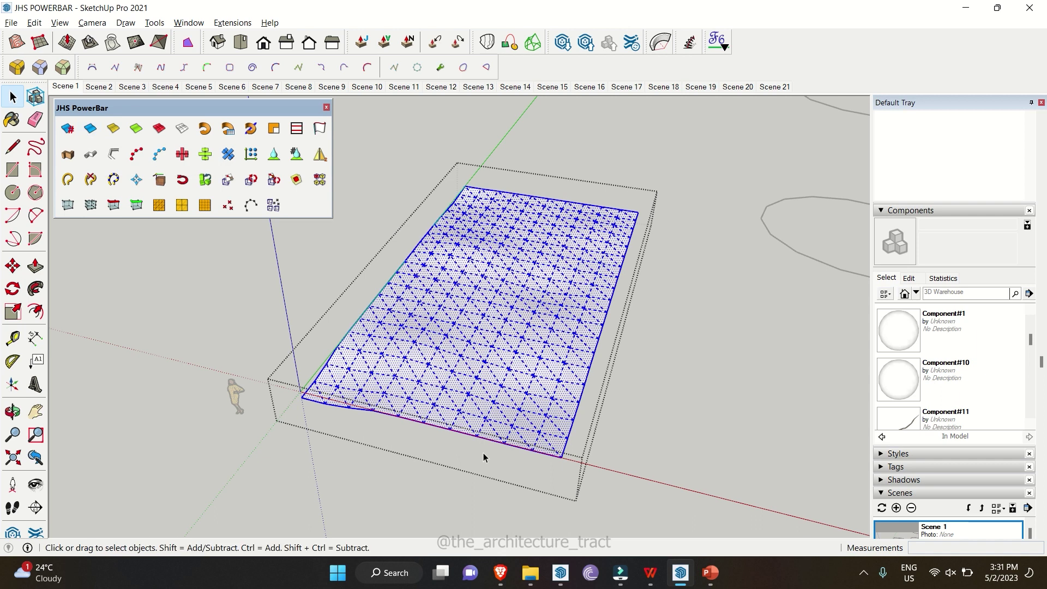
pyautogui.moveTo(483, 457); pyautogui.dragTo(512, 416, button='middle')
pyautogui.click(512, 416)
pyautogui.scroll(3, 449, 254)
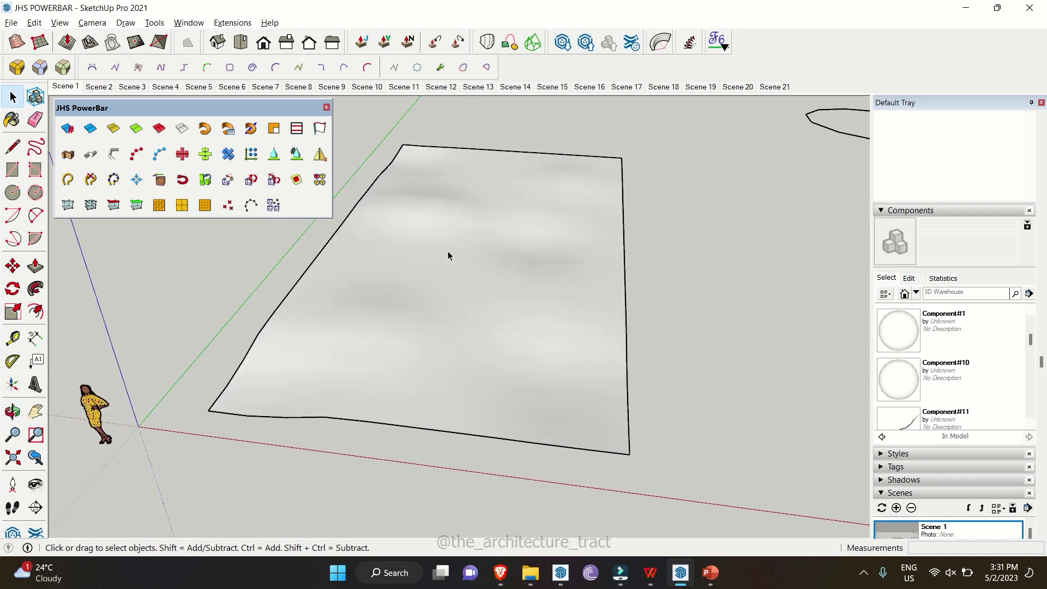
# Step: Apply Full Soften to all edges of the smoothed mesh
pyautogui.doubleClick(443, 312)
pyautogui.tripleClick(381, 409)
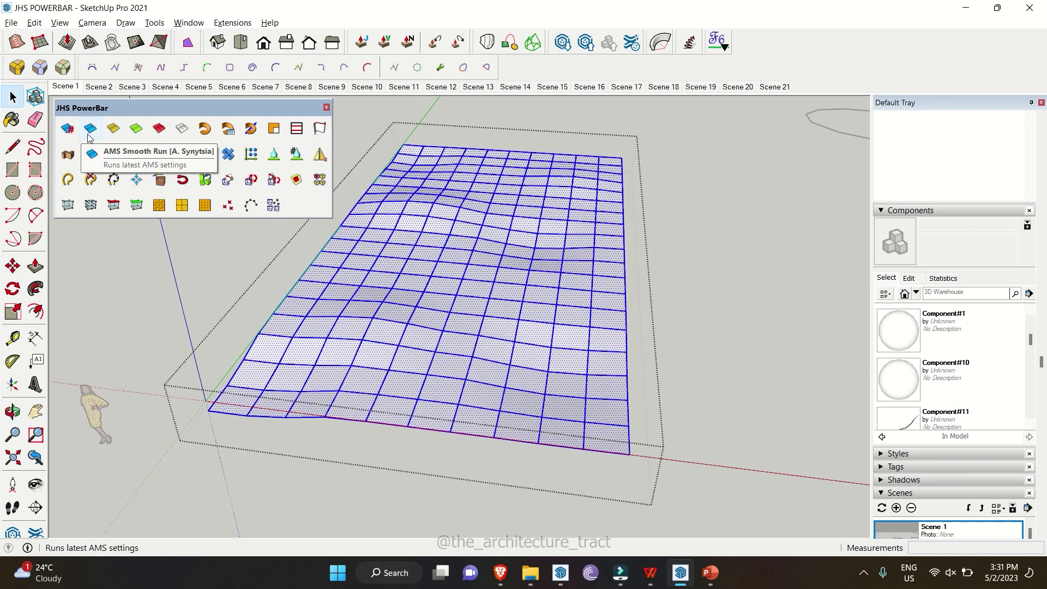
pyautogui.click(136, 128)
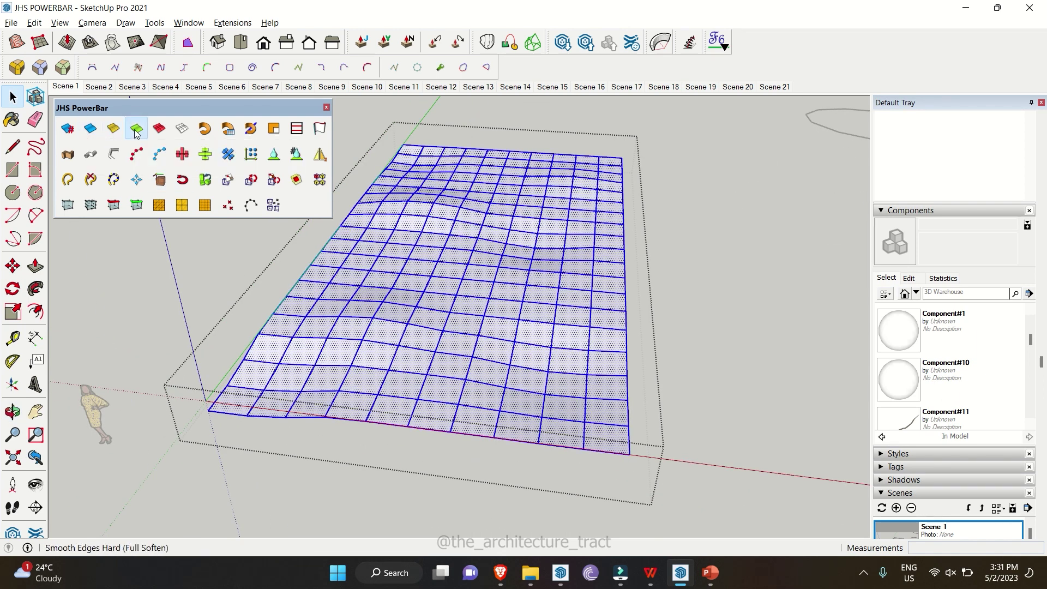
pyautogui.click(228, 348)
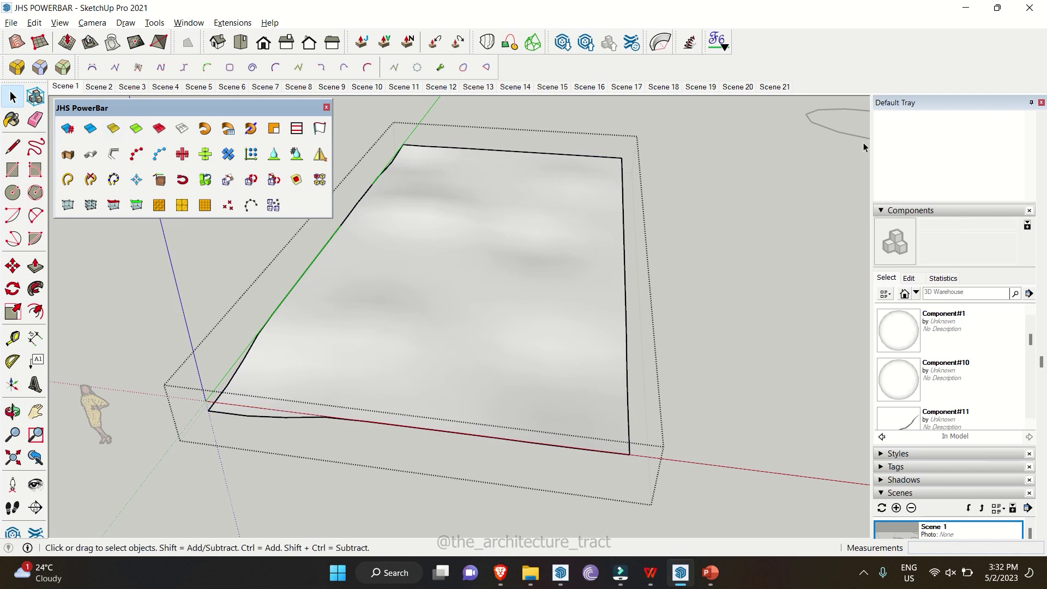
# Step: Rebuild the smooth surface as a quad grid mesh, then go to Scene 2
pyautogui.doubleClick(406, 354)
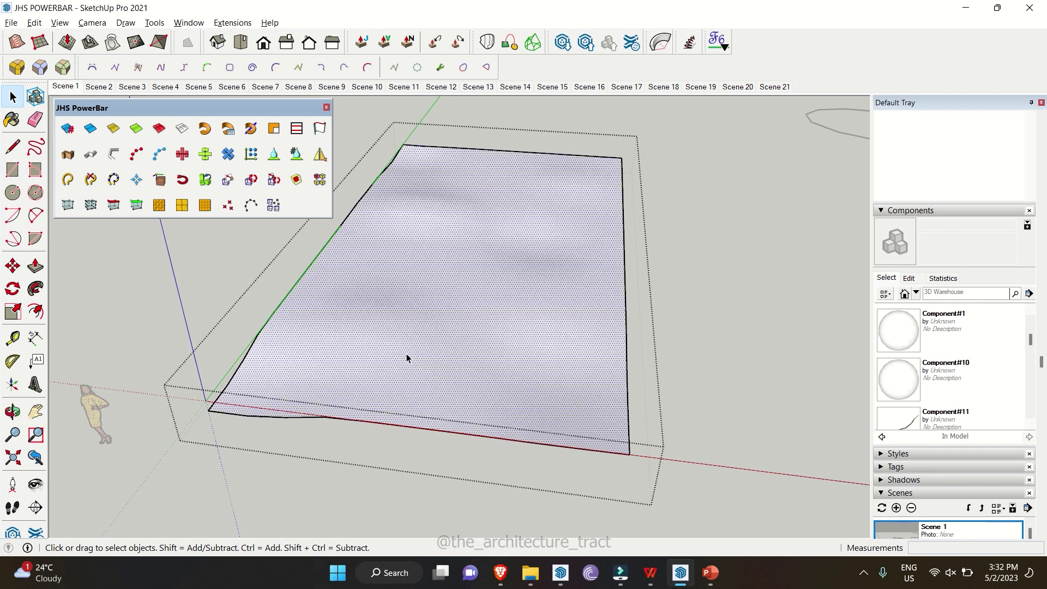
pyautogui.click(383, 344)
pyautogui.click(182, 130)
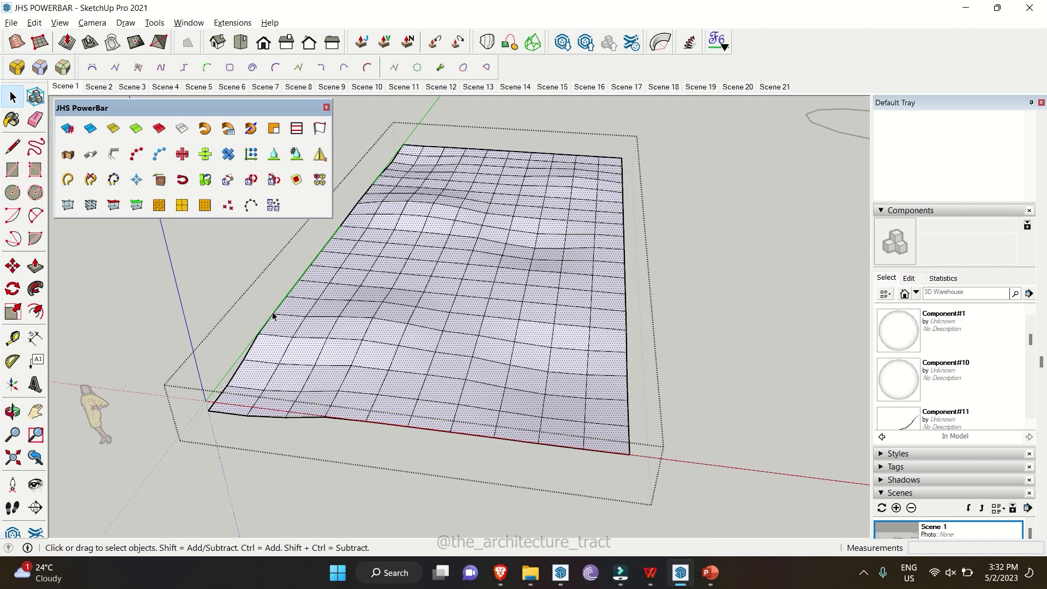
pyautogui.press('pagedown')
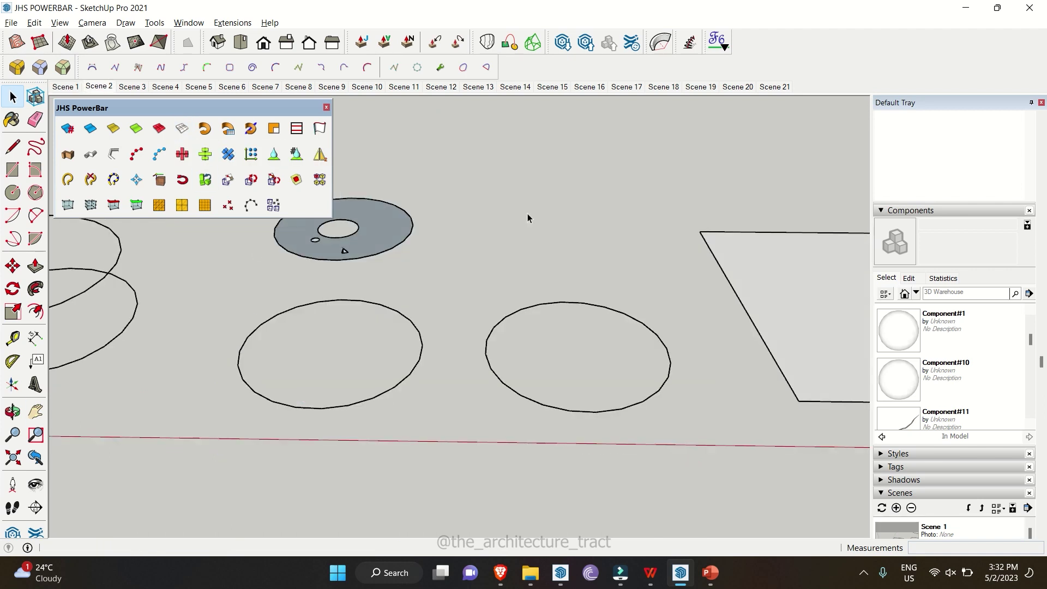
# Step: Fill the left and right empty circles with faces using Face Finder
pyautogui.moveTo(531, 229); pyautogui.dragTo(548, 231, button='middle')
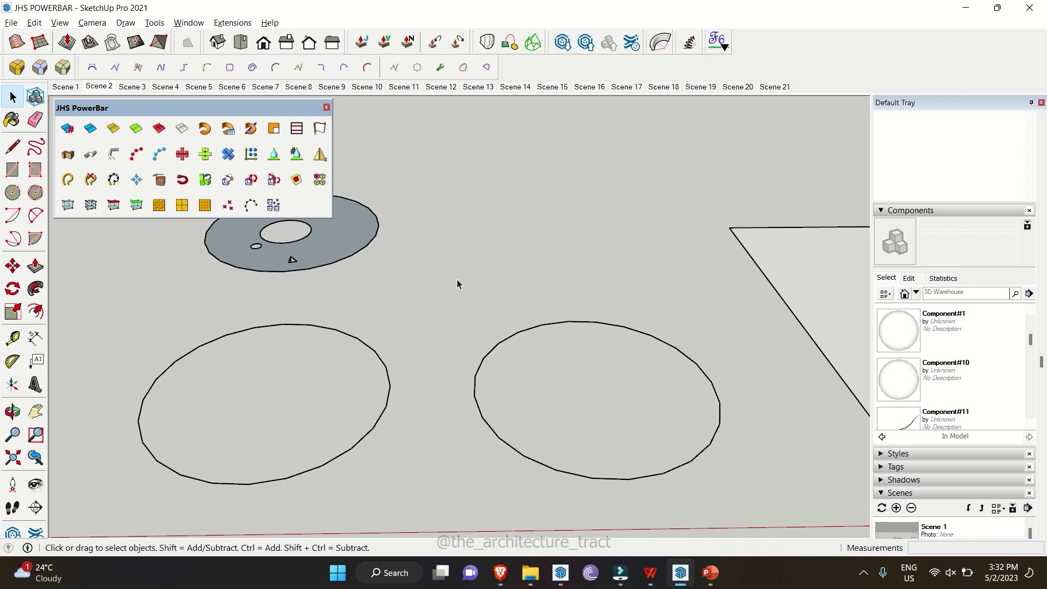
pyautogui.moveTo(457, 280); pyautogui.dragTo(421, 342, button='middle')
pyautogui.click(429, 343)
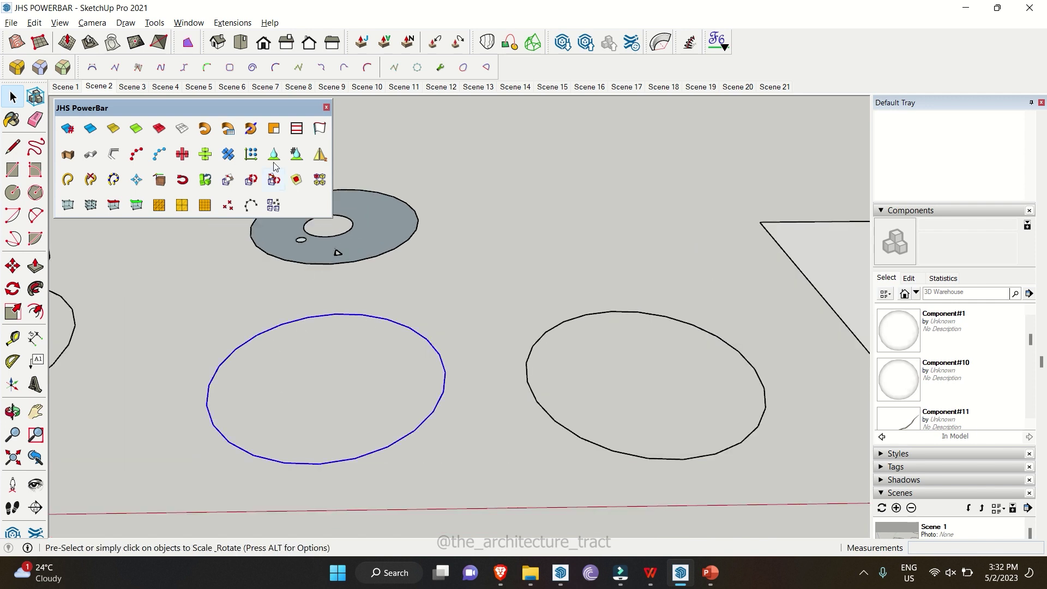
pyautogui.click(275, 128)
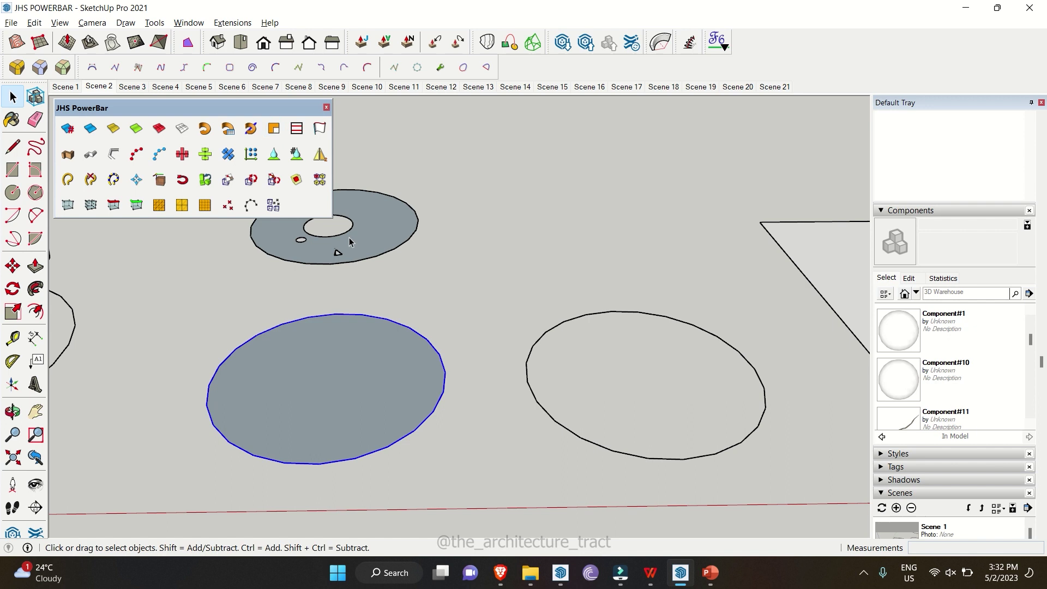
pyautogui.click(537, 353)
pyautogui.click(530, 354)
pyautogui.scroll(3, 626, 335)
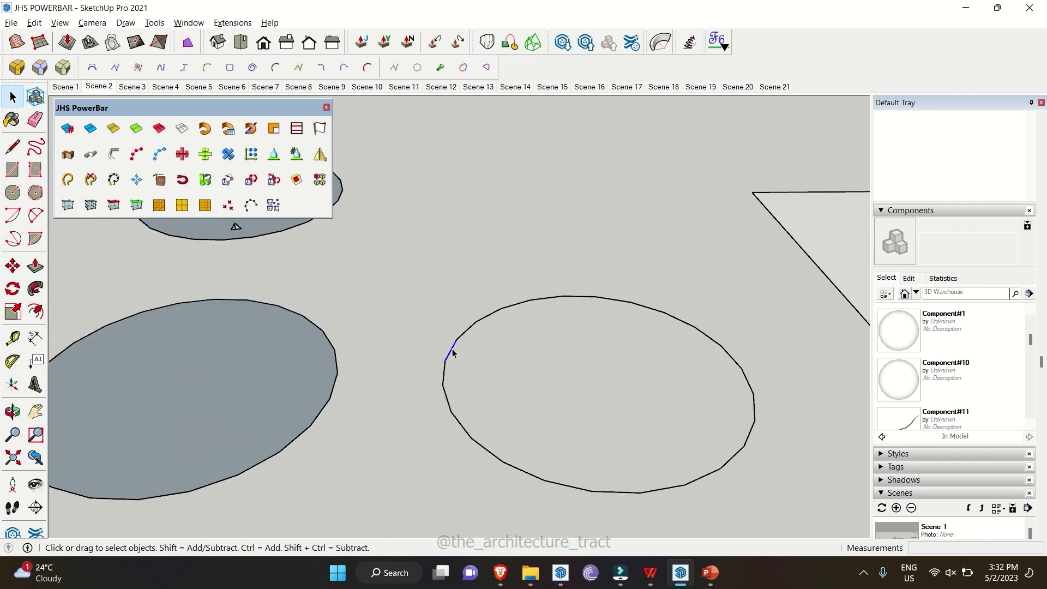
pyautogui.click(275, 133)
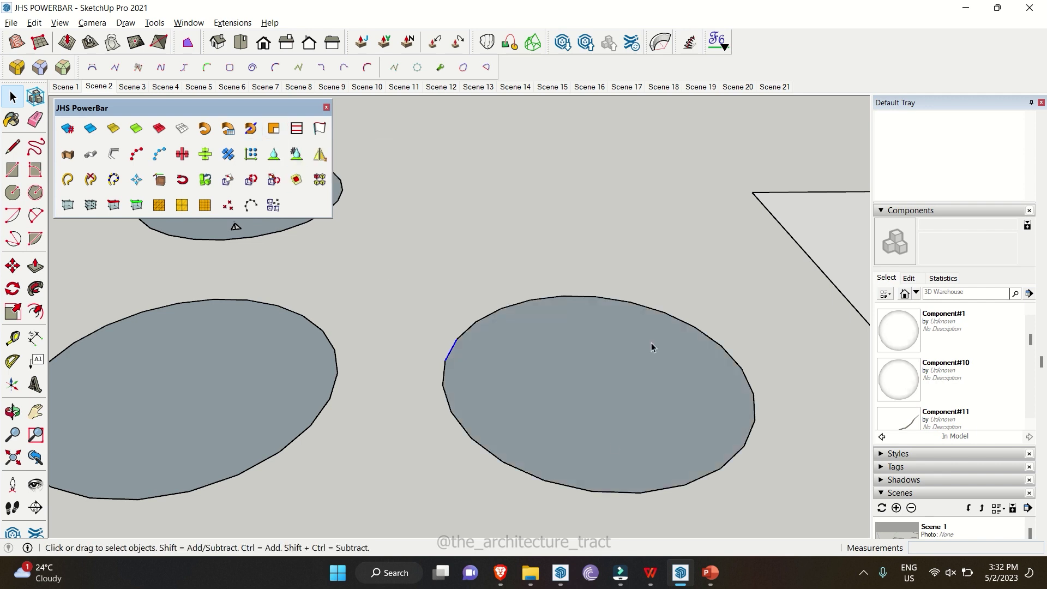
# Step: Box-select the whole ring and fill its inner hole with Face Finder
pyautogui.scroll(-2, 668, 443)
pyautogui.scroll(1, 327, 276)
pyautogui.press('h')
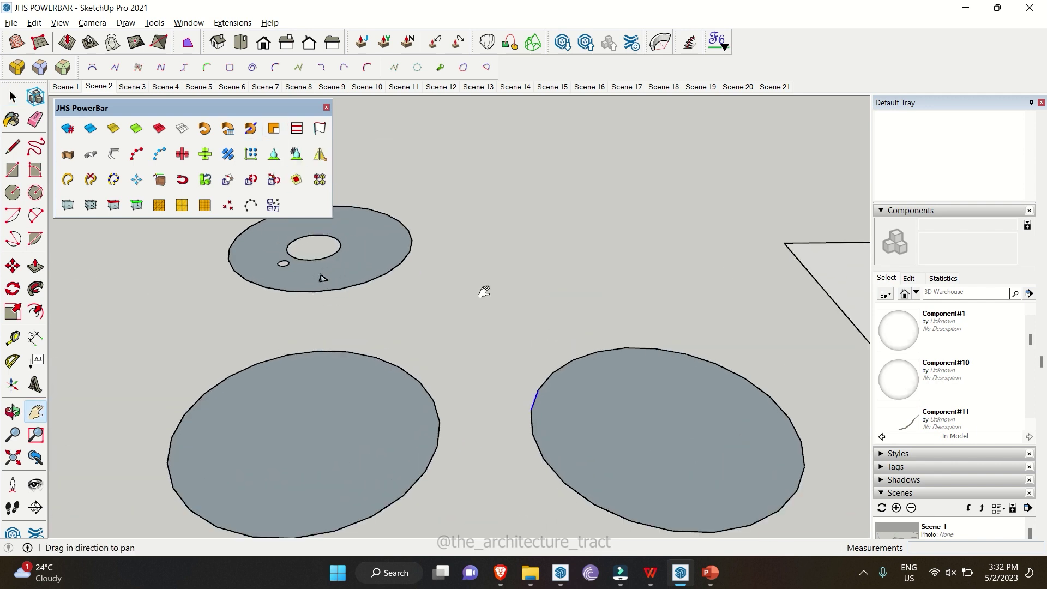
pyautogui.moveTo(484, 292); pyautogui.dragTo(589, 352)
pyautogui.scroll(3, 478, 332)
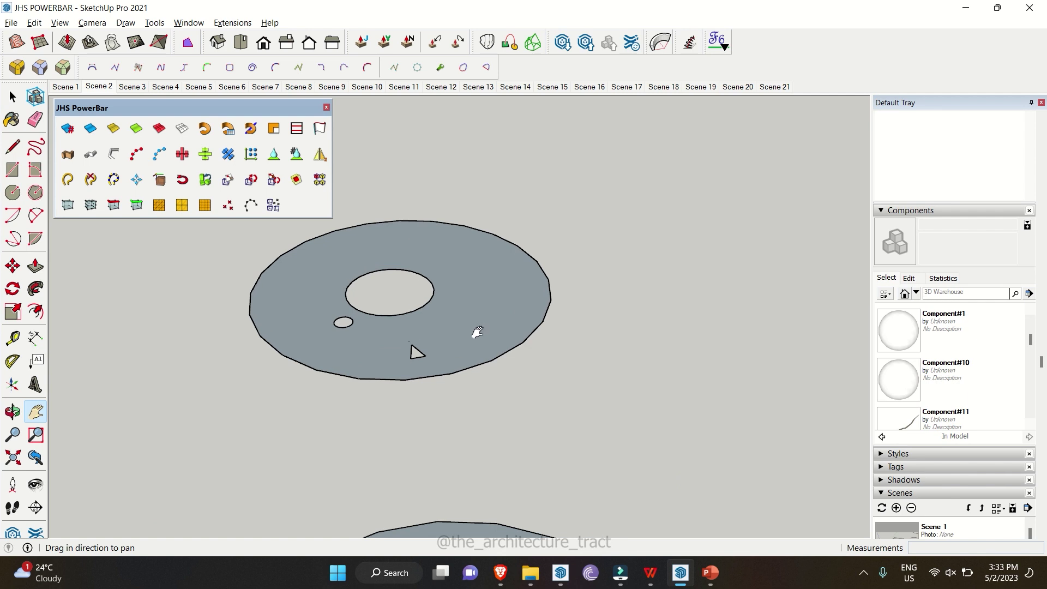
pyautogui.moveTo(478, 331); pyautogui.dragTo(527, 400)
pyautogui.scroll(2, 451, 262)
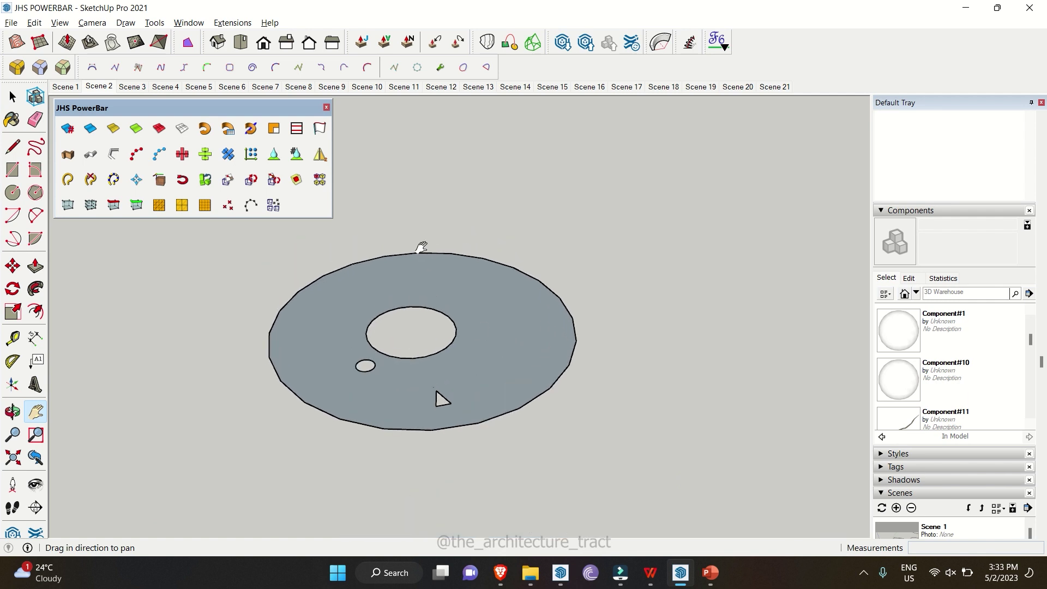
pyautogui.press('space')
pyautogui.moveTo(217, 225); pyautogui.dragTo(653, 466)
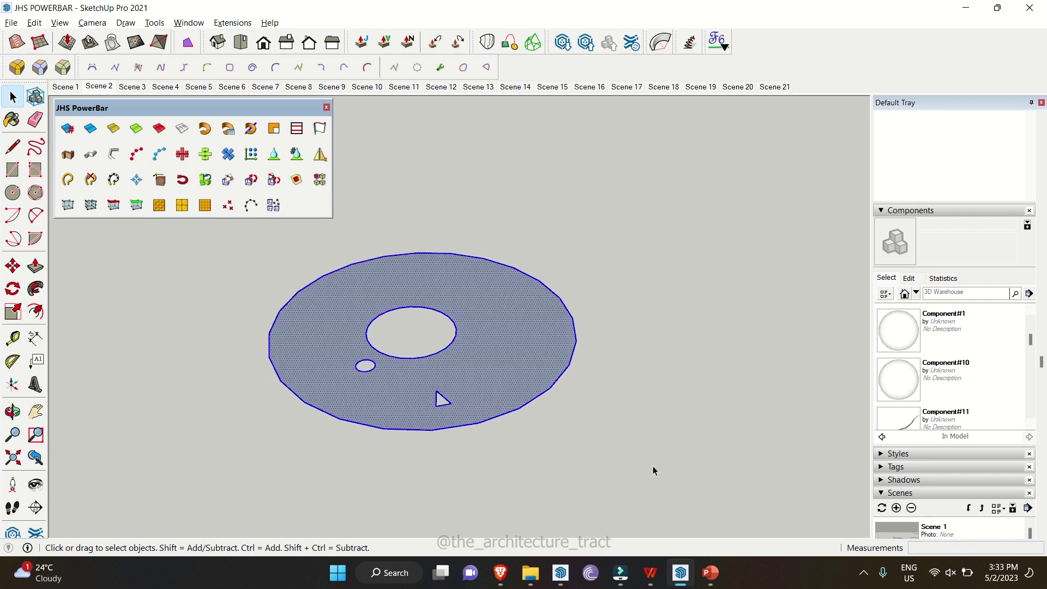
pyautogui.click(280, 135)
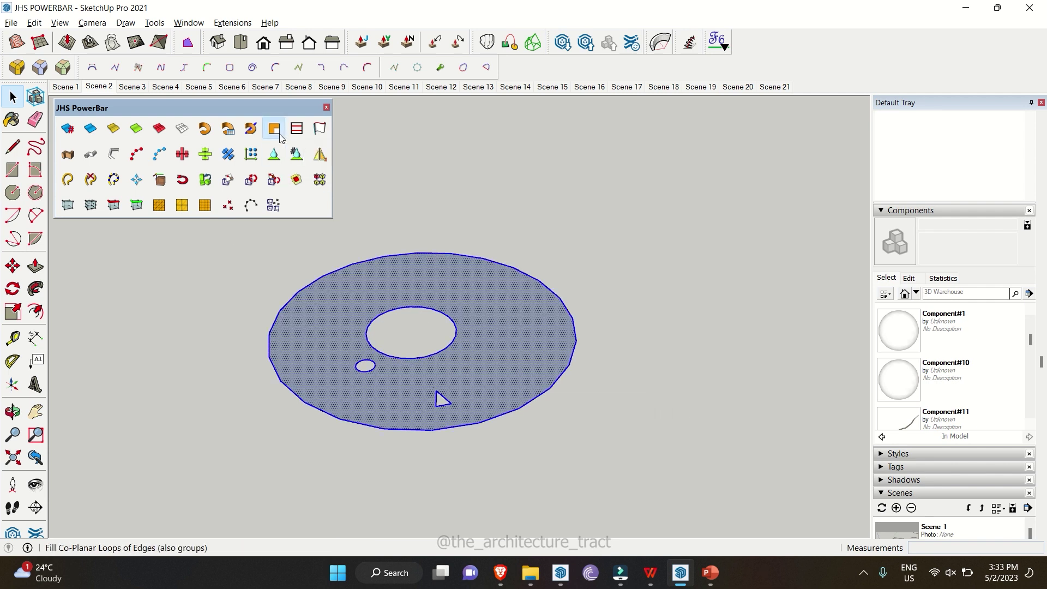
pyautogui.click(549, 437)
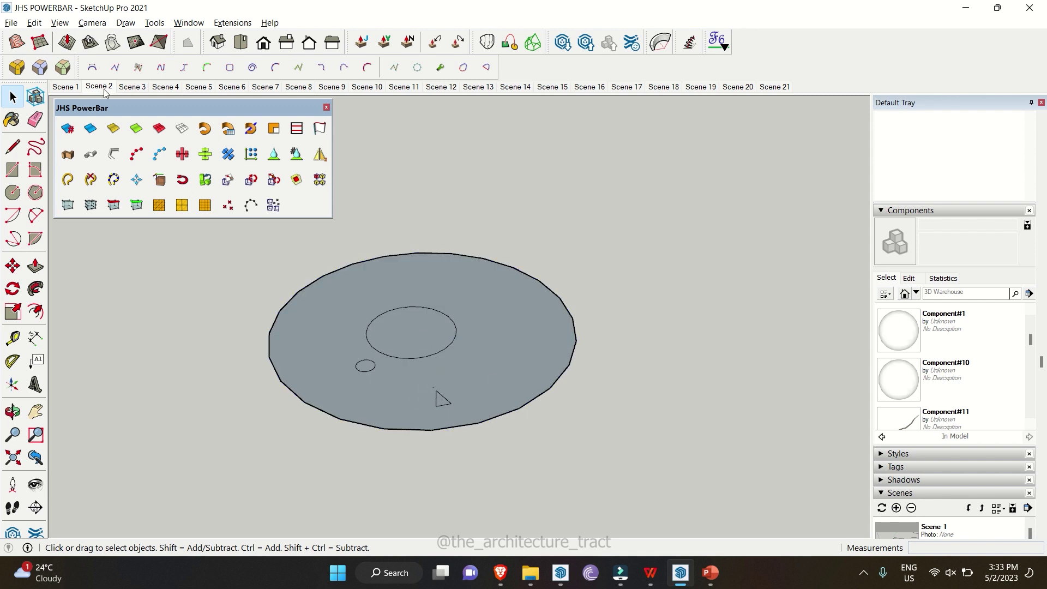
# Step: In Scene 3, offset a line parallel to the rectangle's top edge
pyautogui.click(130, 88)
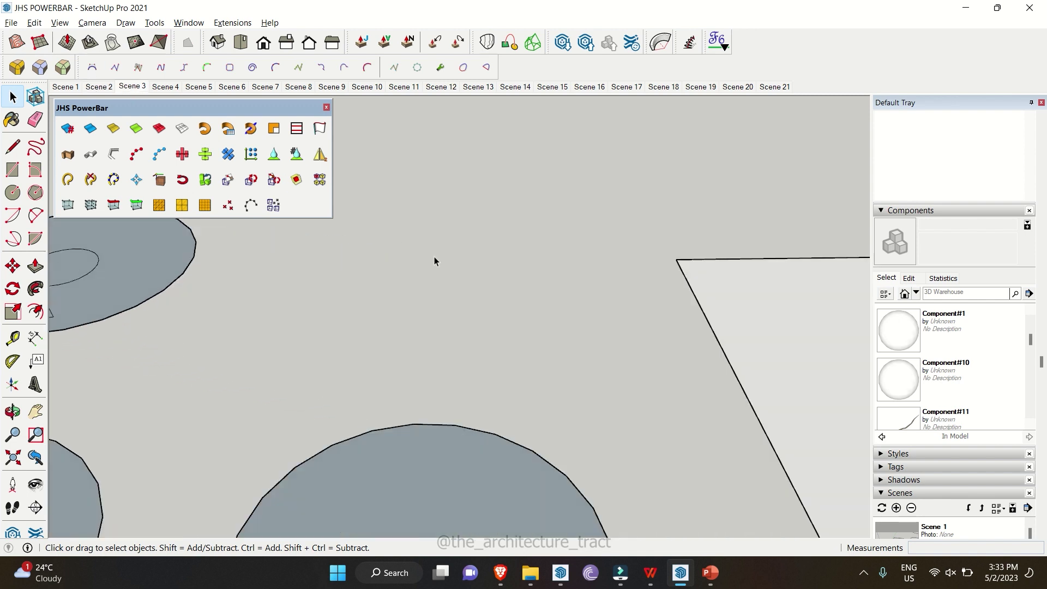
pyautogui.moveTo(428, 224); pyautogui.dragTo(539, 321, button='middle')
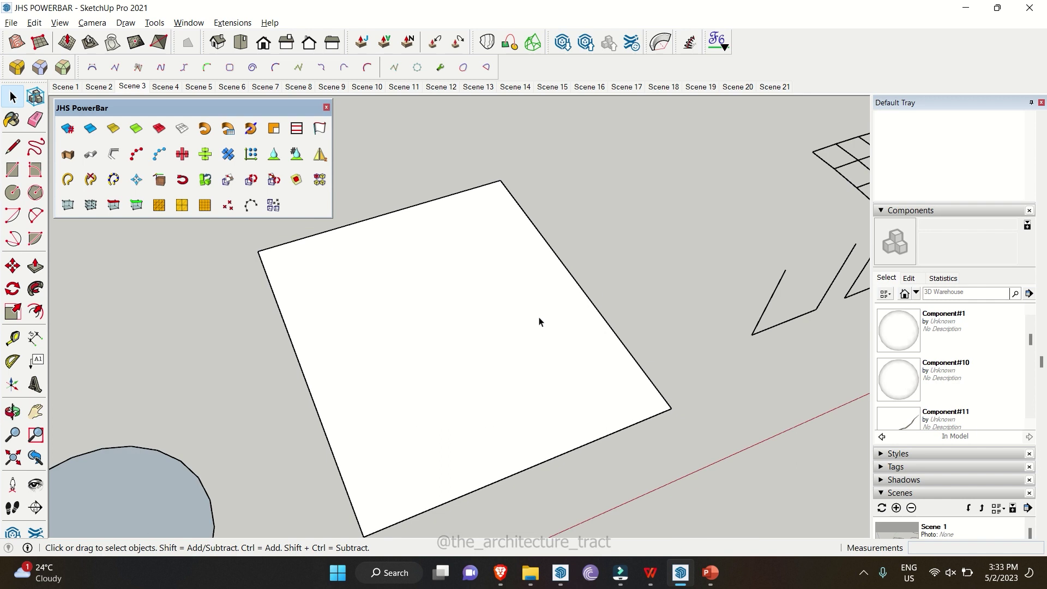
pyautogui.scroll(3, 538, 321)
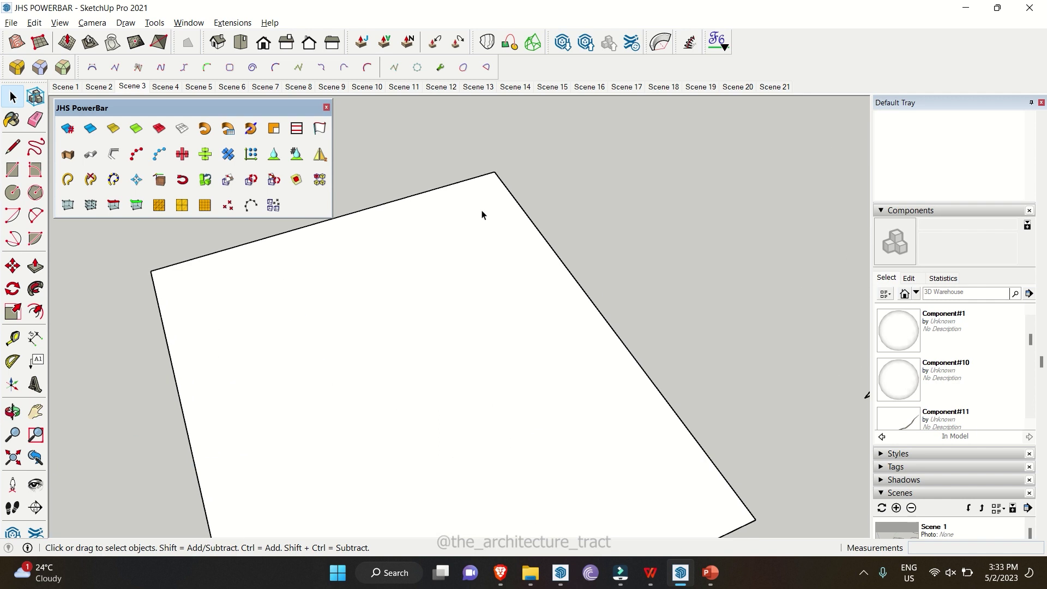
pyautogui.click(294, 137)
pyautogui.click(414, 195)
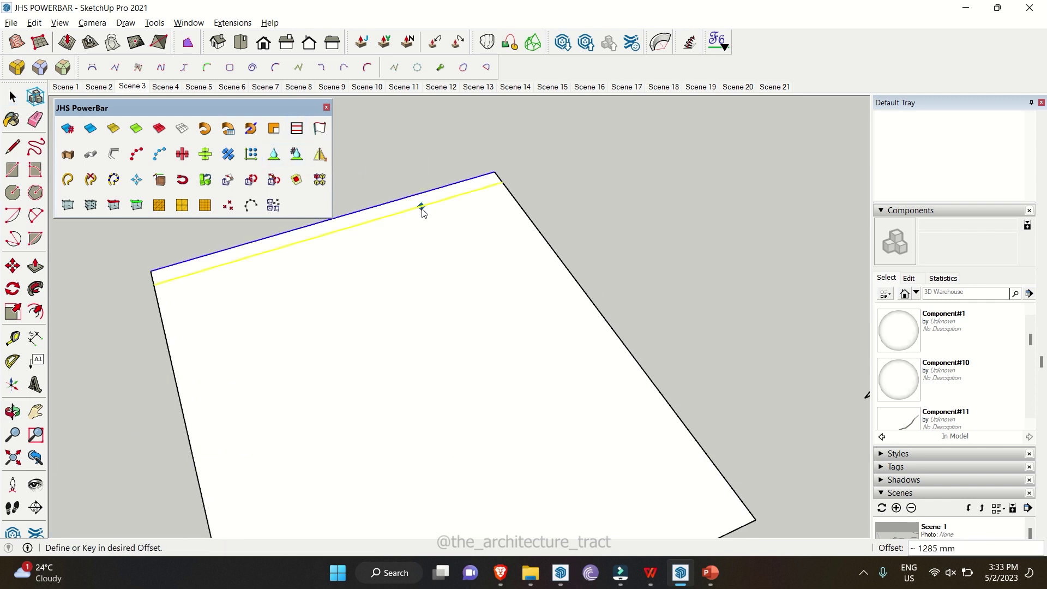
pyautogui.click(545, 240)
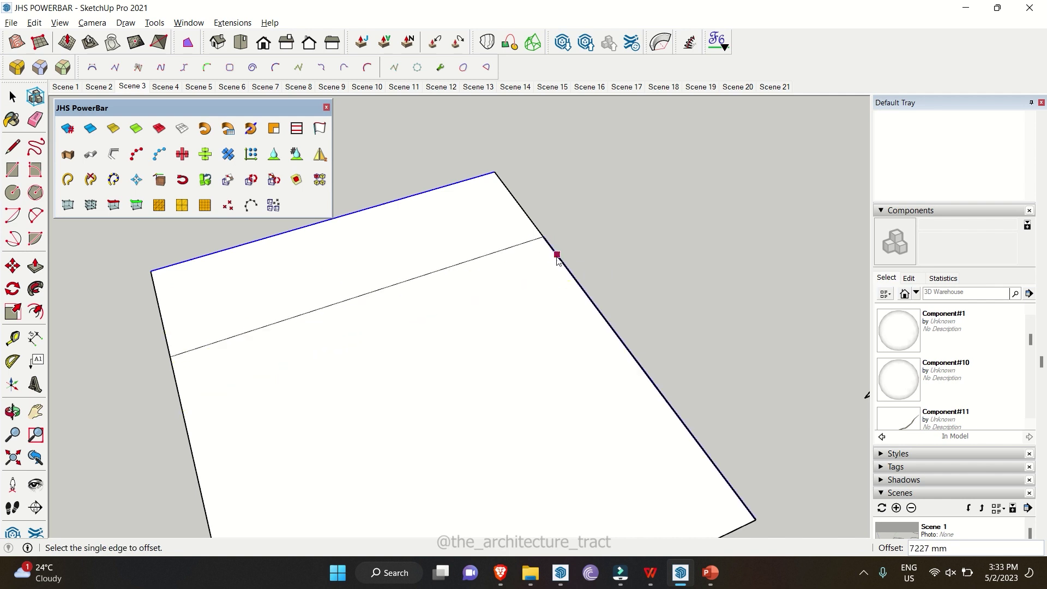
# Step: Offset two lines inward from the right edge and one down from the top edge
pyautogui.click(555, 253)
pyautogui.click(523, 277)
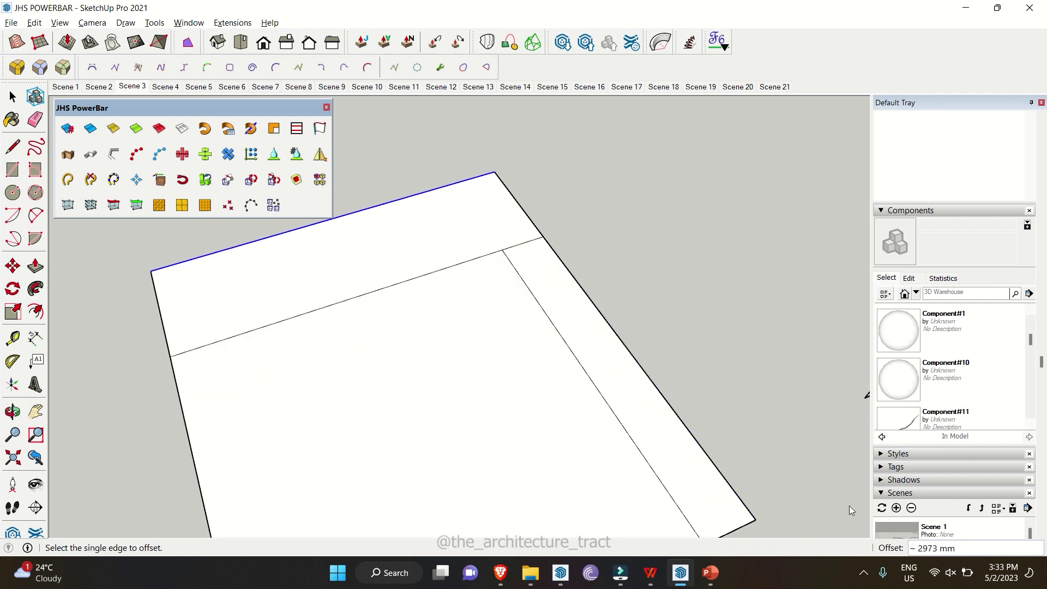
pyautogui.click(557, 332)
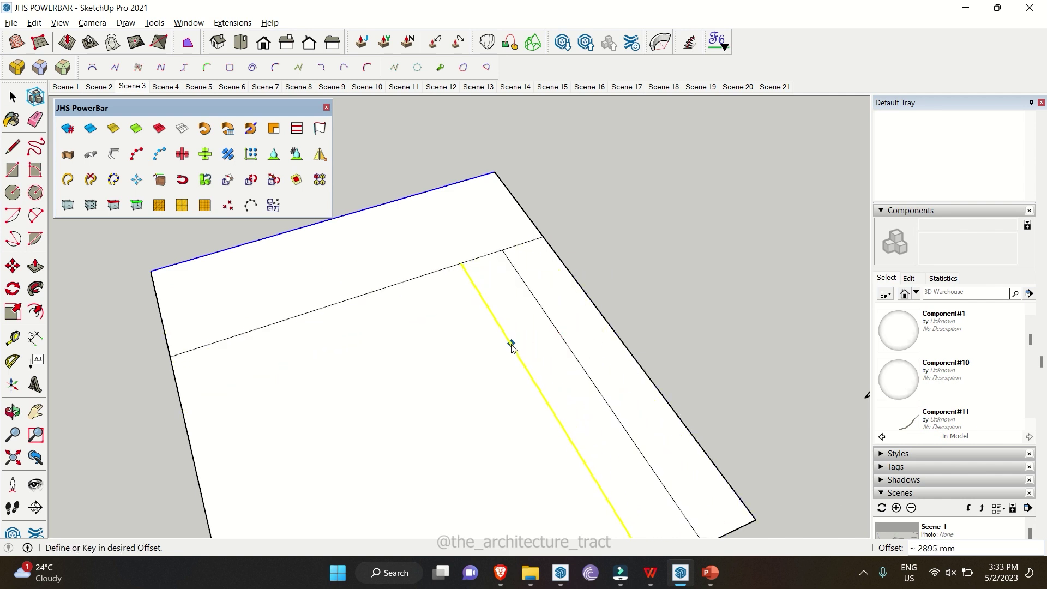
pyautogui.click(456, 279)
pyautogui.click(449, 268)
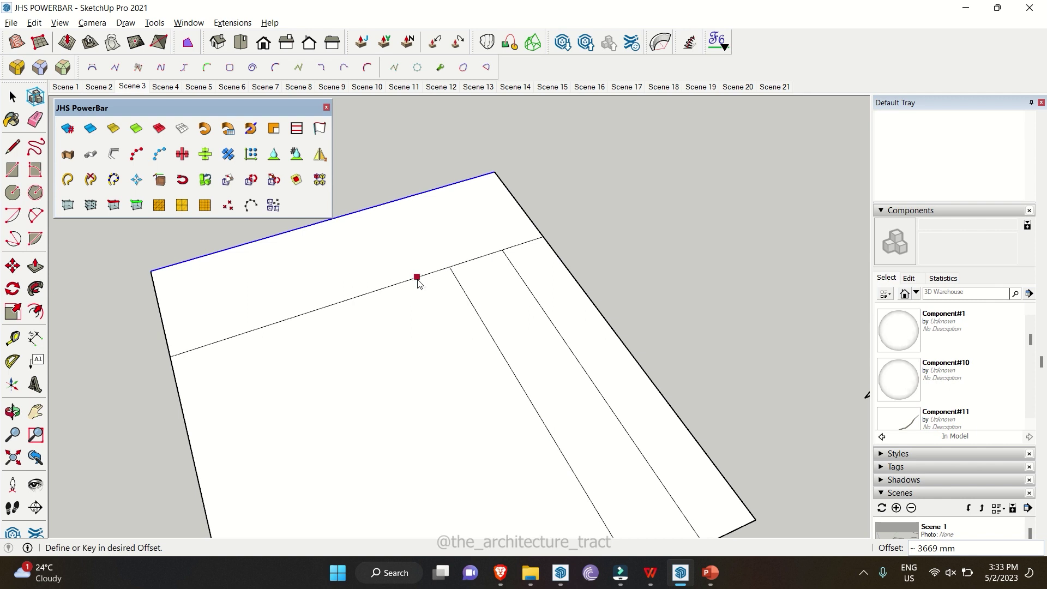
pyautogui.click(439, 338)
pyautogui.press('space')
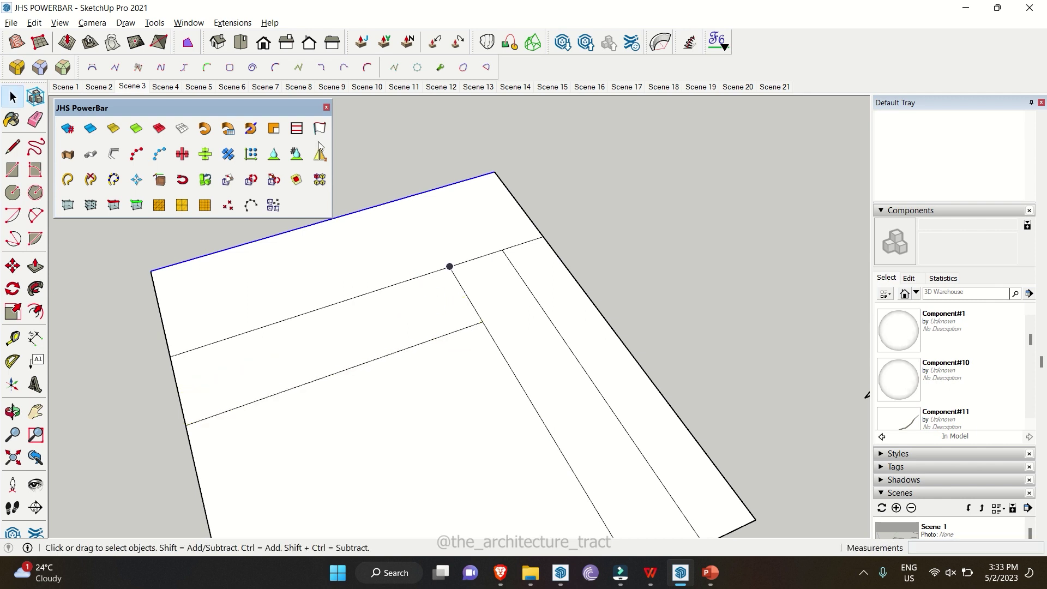
pyautogui.moveTo(451, 263); pyautogui.dragTo(456, 340, button='middle')
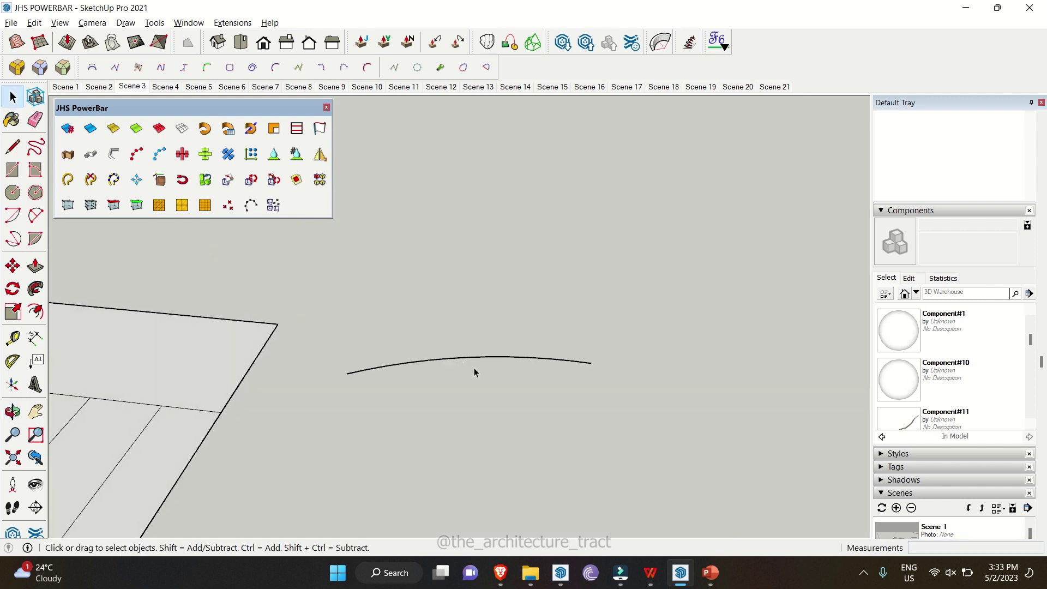
# Step: Extrude the arc from its midpoint about 8742 mm up the blue axis into a curved wall
pyautogui.click(460, 352)
pyautogui.click(327, 135)
pyautogui.scroll(-2, 515, 411)
pyautogui.click(502, 372)
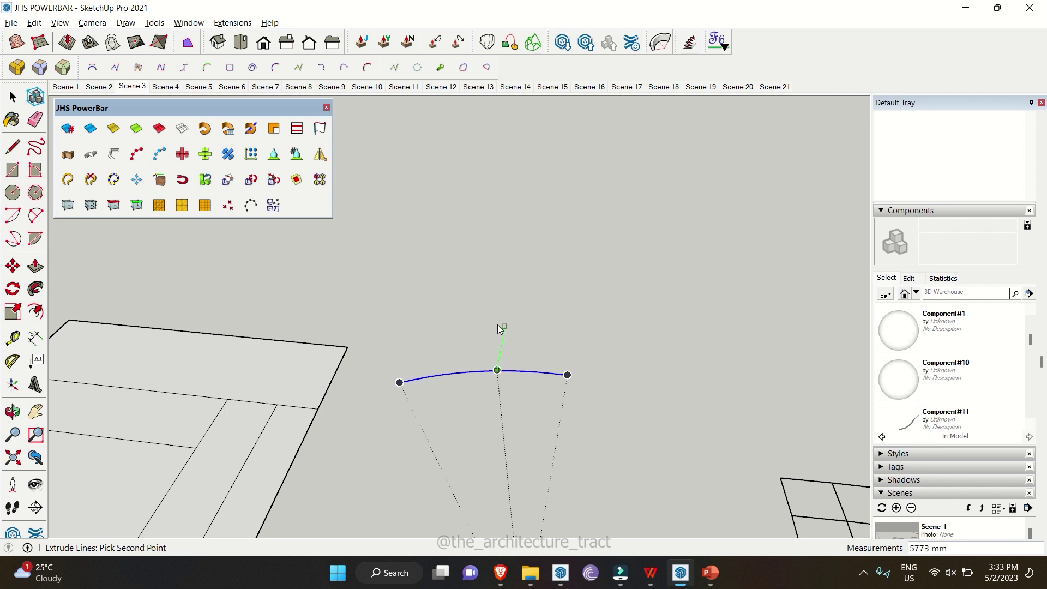
pyautogui.click(501, 270)
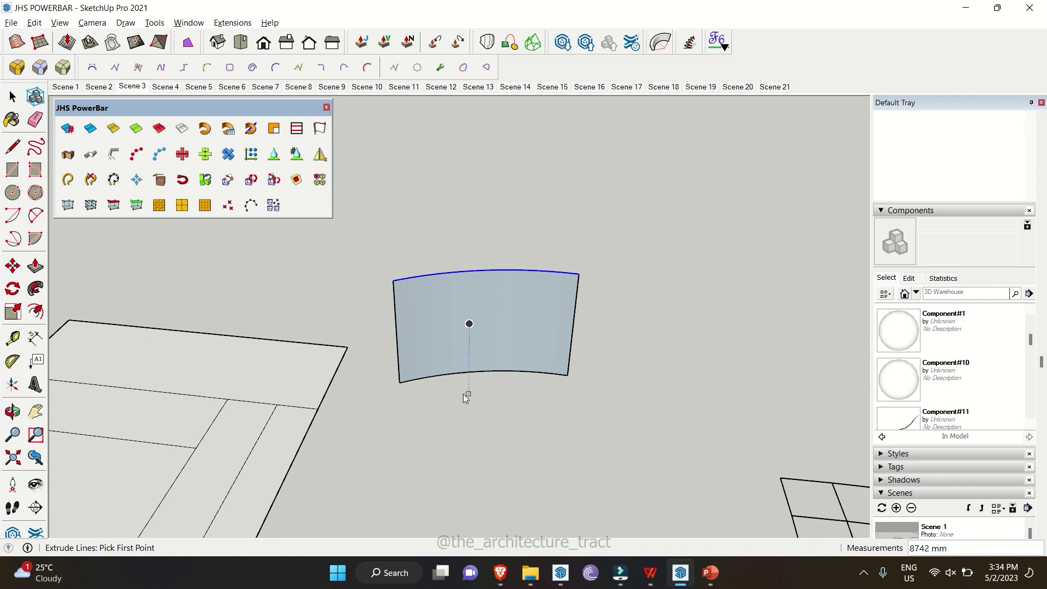
pyautogui.press('space')
pyautogui.moveTo(457, 436); pyautogui.dragTo(489, 398, button='middle')
pyautogui.scroll(3, 489, 393)
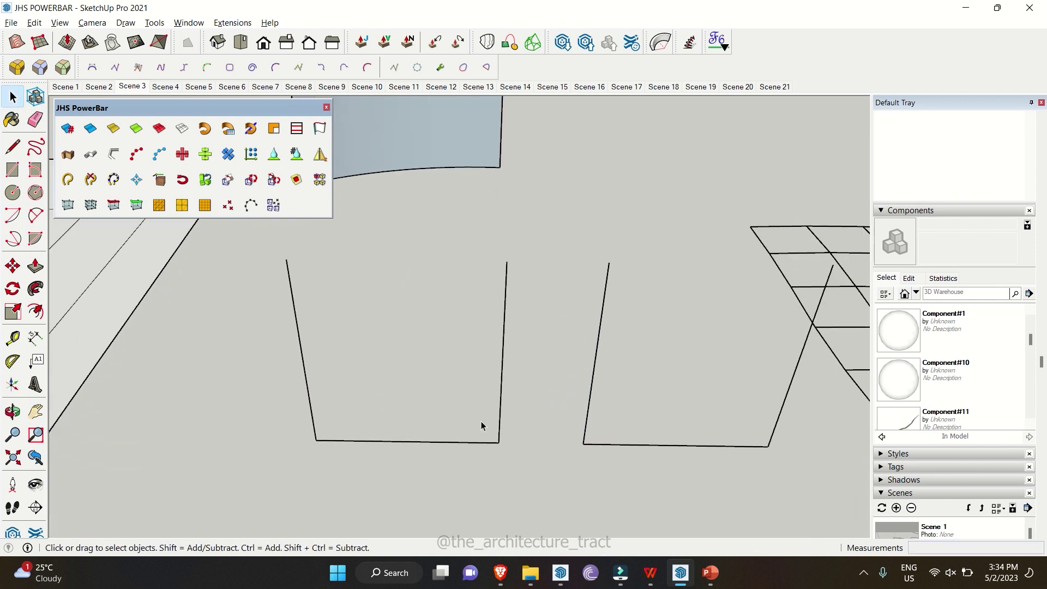
# Step: Extrude the left U path into a solid wall with a Centroid-aligned 600 × 1200 mm section
pyautogui.tripleClick(489, 443)
pyautogui.click(70, 154)
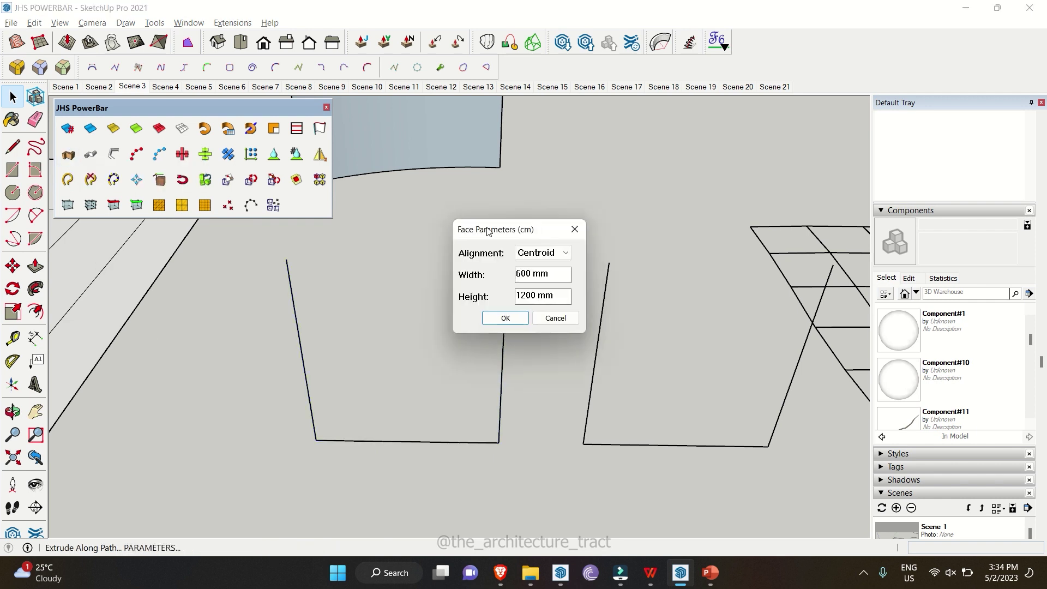
pyautogui.click(537, 253)
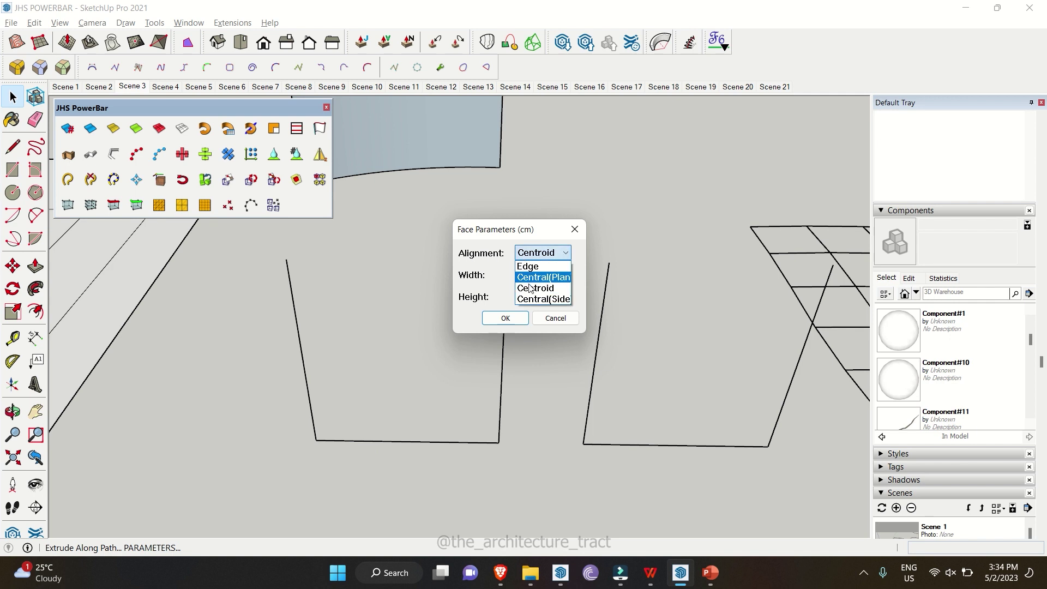
pyautogui.click(530, 289)
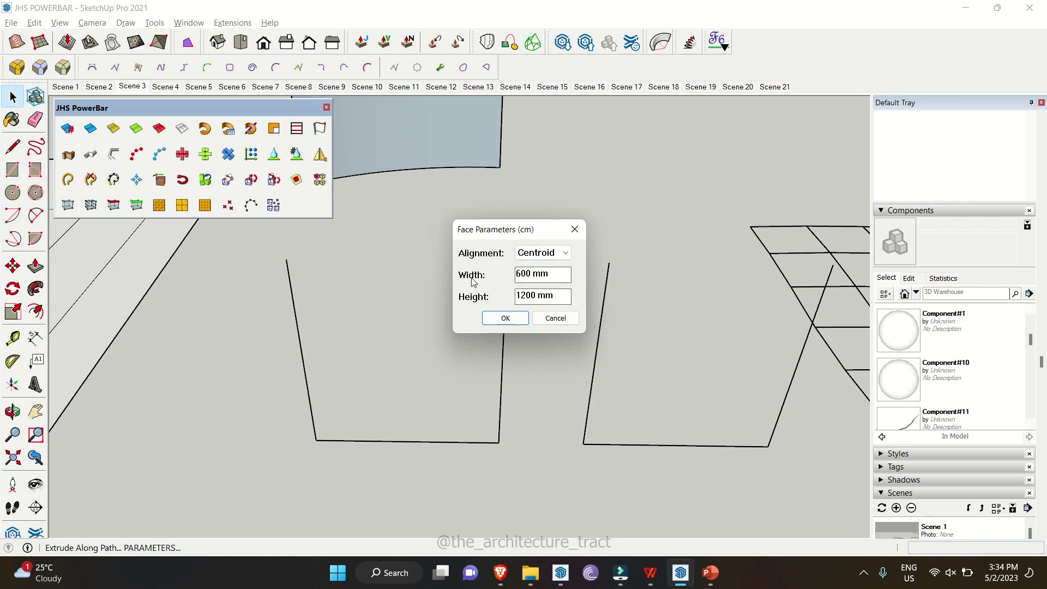
pyautogui.moveTo(561, 275); pyautogui.dragTo(476, 278)
pyautogui.write('600')
pyautogui.moveTo(564, 295); pyautogui.dragTo(498, 297)
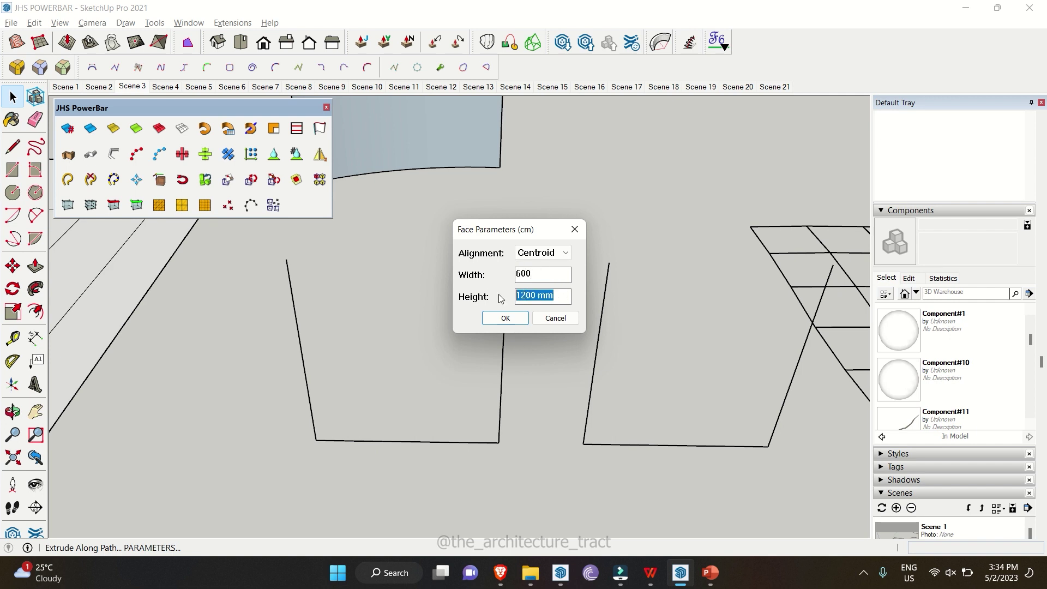
pyautogui.click(506, 319)
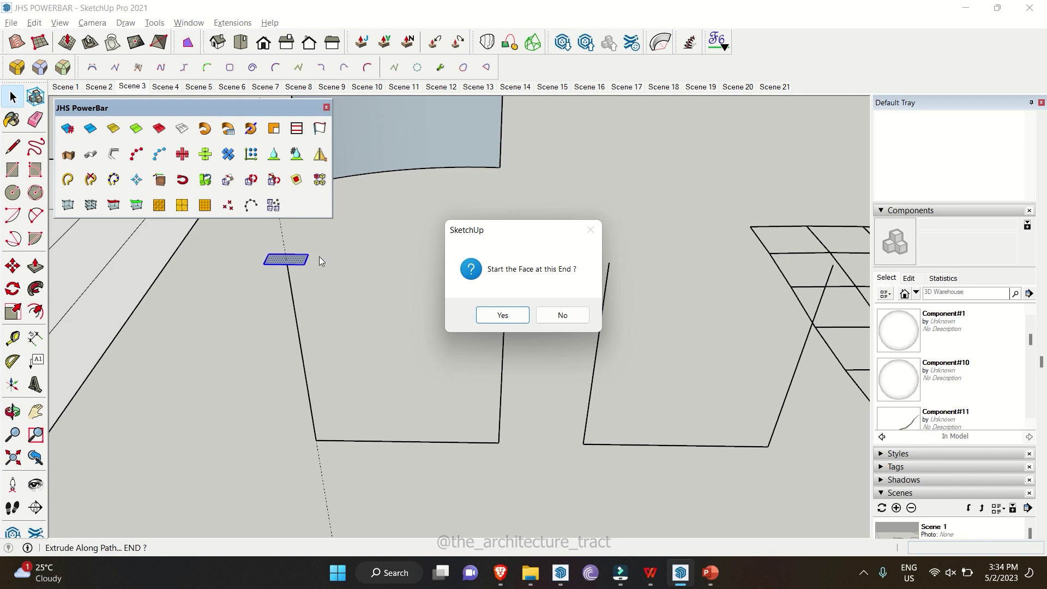
pyautogui.click(500, 315)
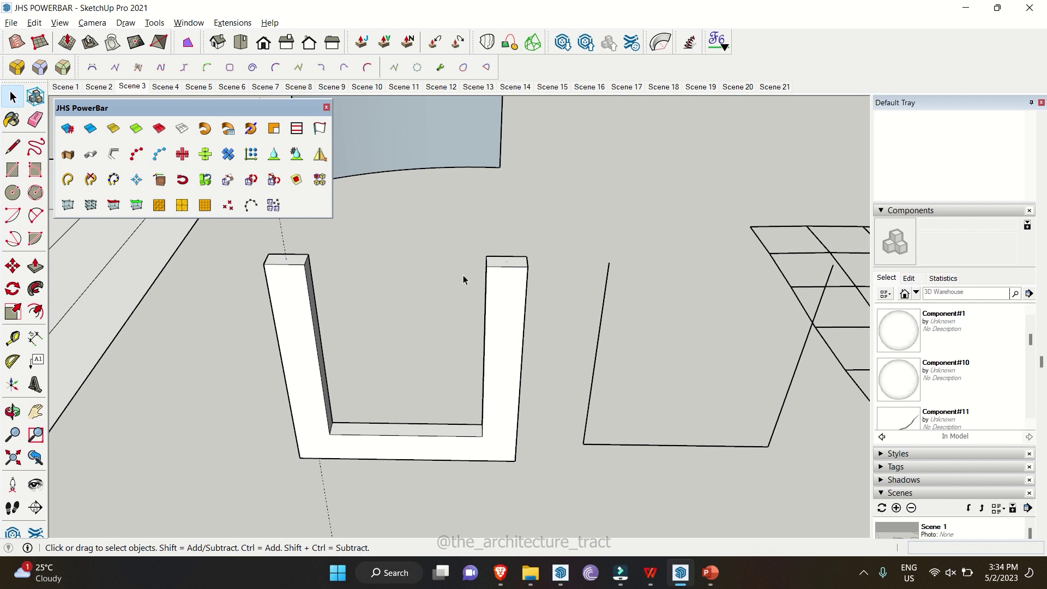
# Step: Build a 24-segment pipe, 300 mm outside and 250 mm inside diameter, along the right U line
pyautogui.moveTo(244, 357); pyautogui.dragTo(646, 394, button='middle')
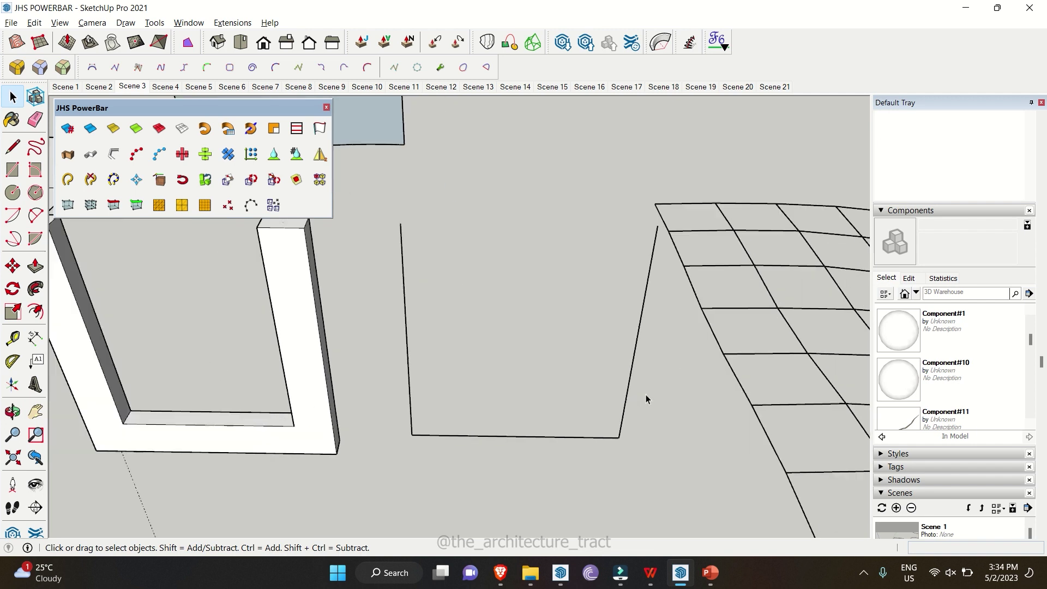
pyautogui.click(627, 393)
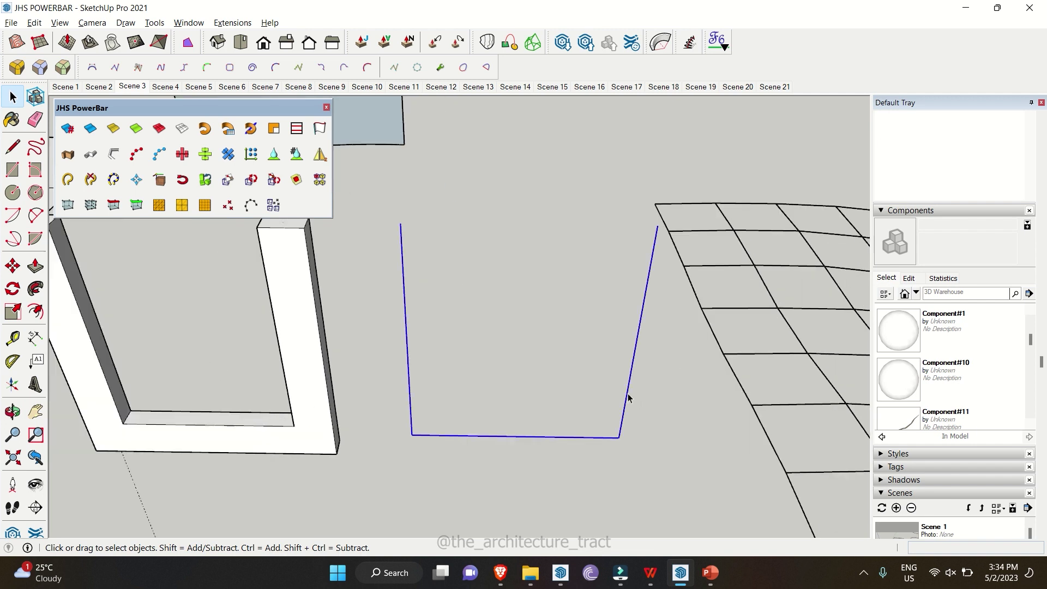
pyautogui.click(97, 158)
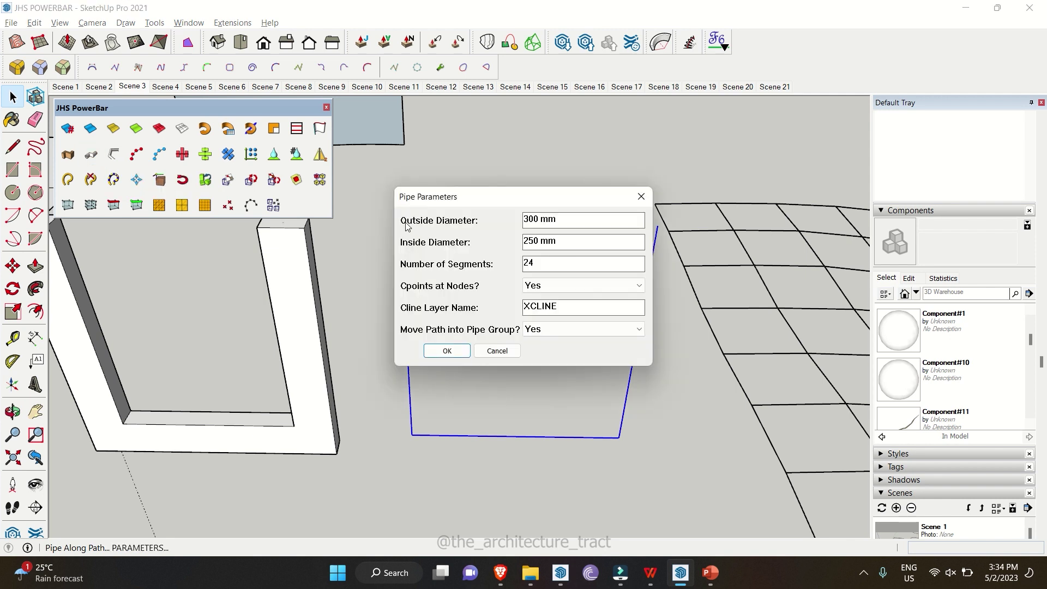
pyautogui.moveTo(567, 222); pyautogui.dragTo(483, 222)
pyautogui.moveTo(595, 244); pyautogui.dragTo(426, 246)
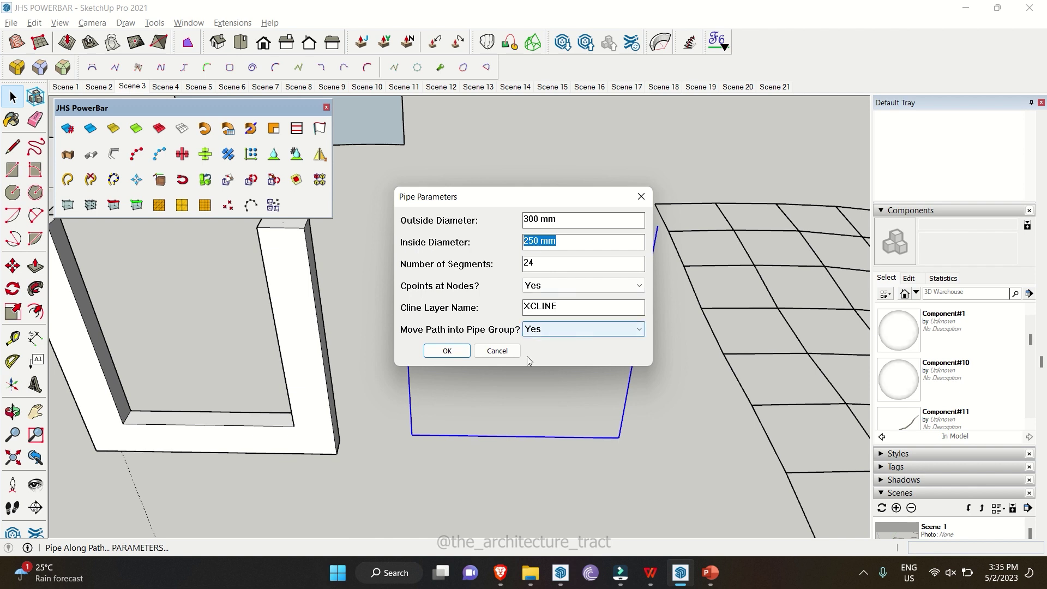
pyautogui.click(428, 353)
pyautogui.scroll(5, 397, 225)
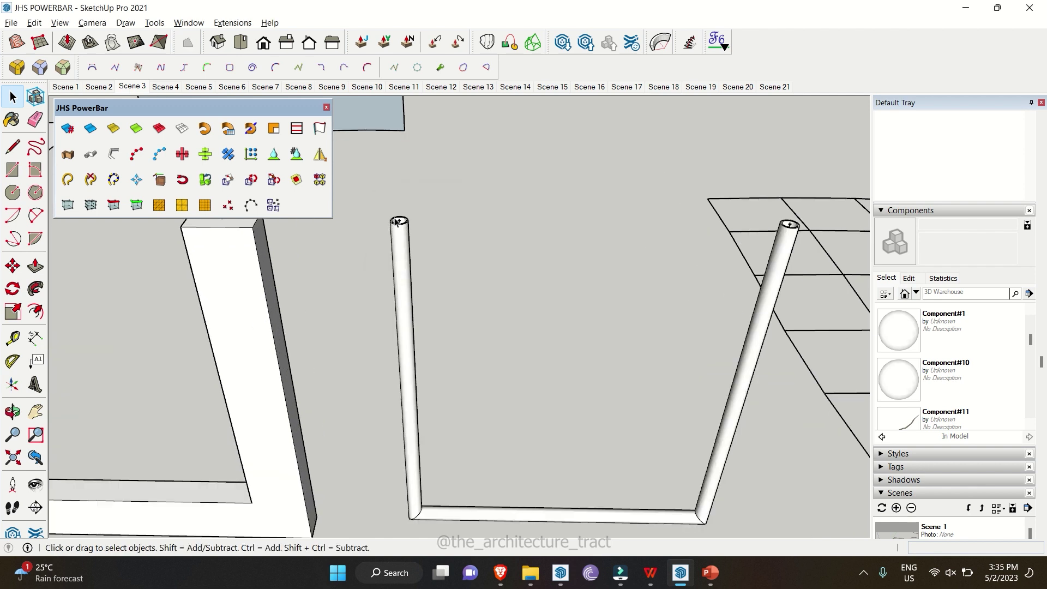
pyautogui.scroll(-5, 401, 224)
pyautogui.scroll(6, 388, 231)
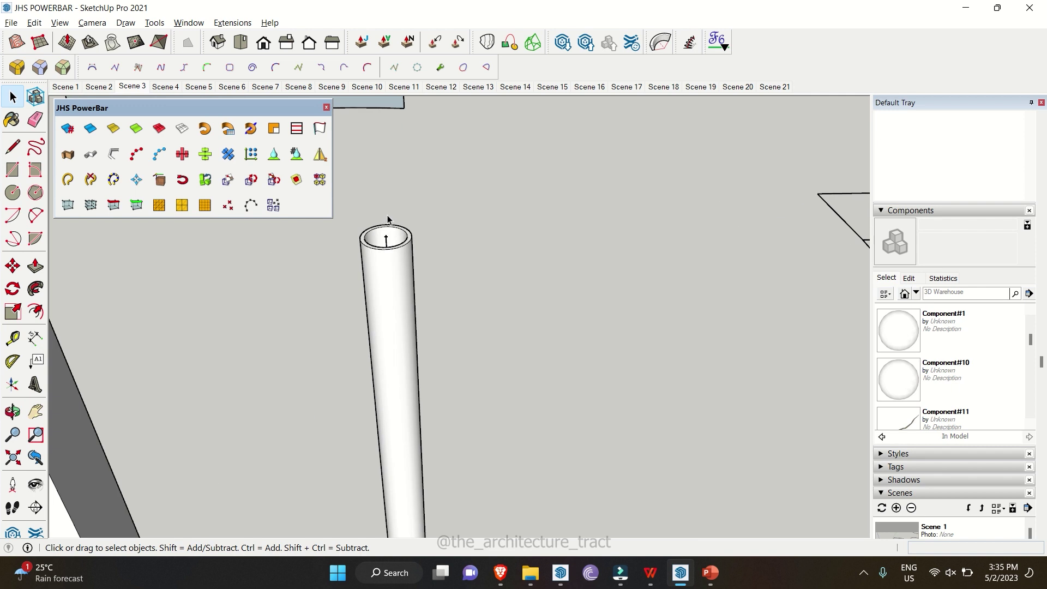
pyautogui.scroll(-8, 386, 236)
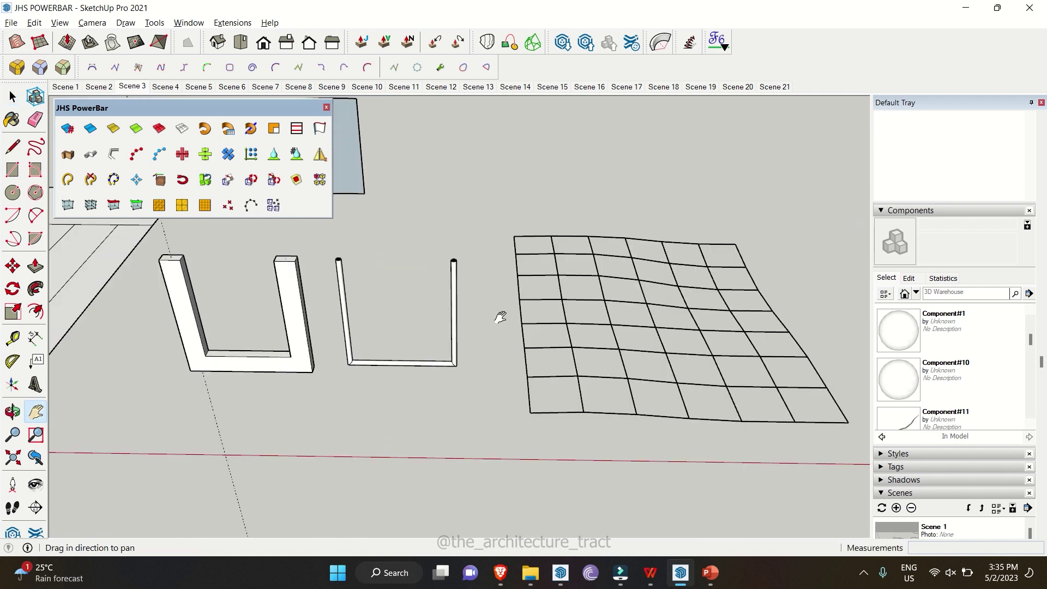
# Step: Convert all lines of the wavy grid into round tubes, entering 350 as the diameter
pyautogui.keyDown('shift'); pyautogui.moveTo(498, 313); pyautogui.dragTo(389, 316, button='middle'); pyautogui.keyUp('shift')
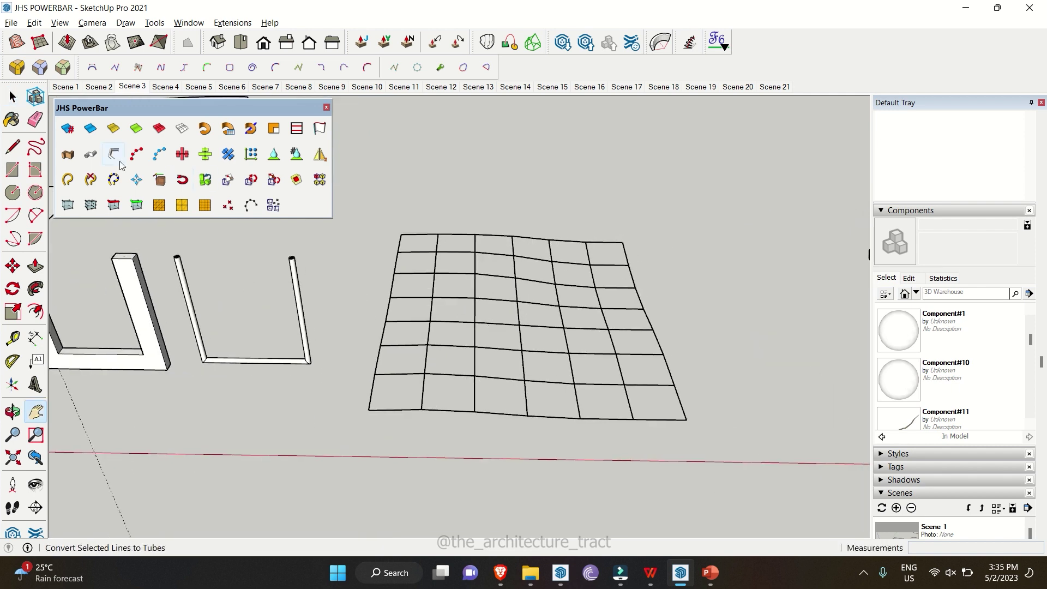
pyautogui.press('space')
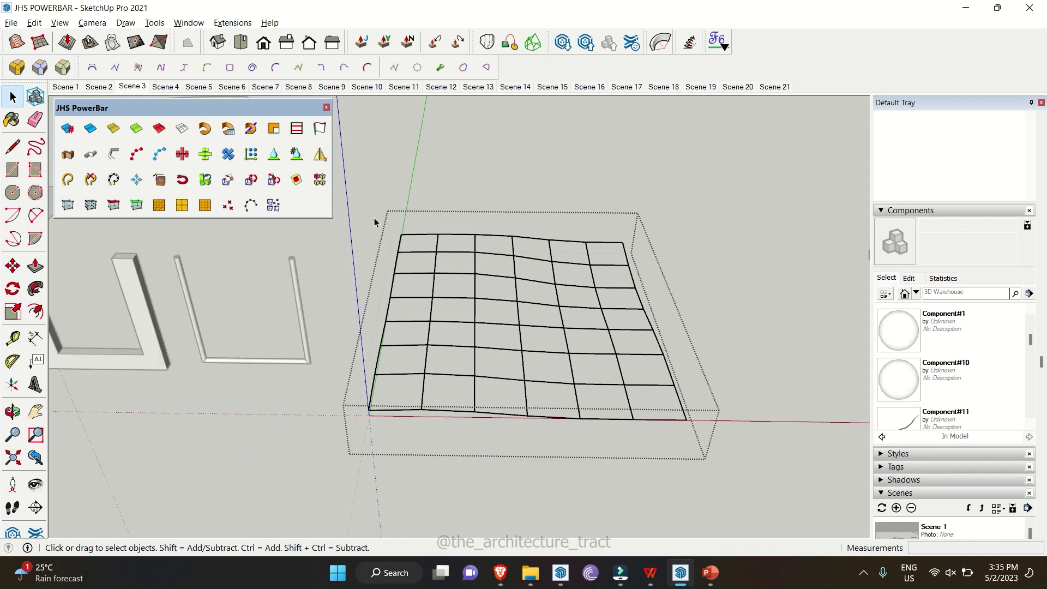
pyautogui.moveTo(374, 217); pyautogui.dragTo(777, 450)
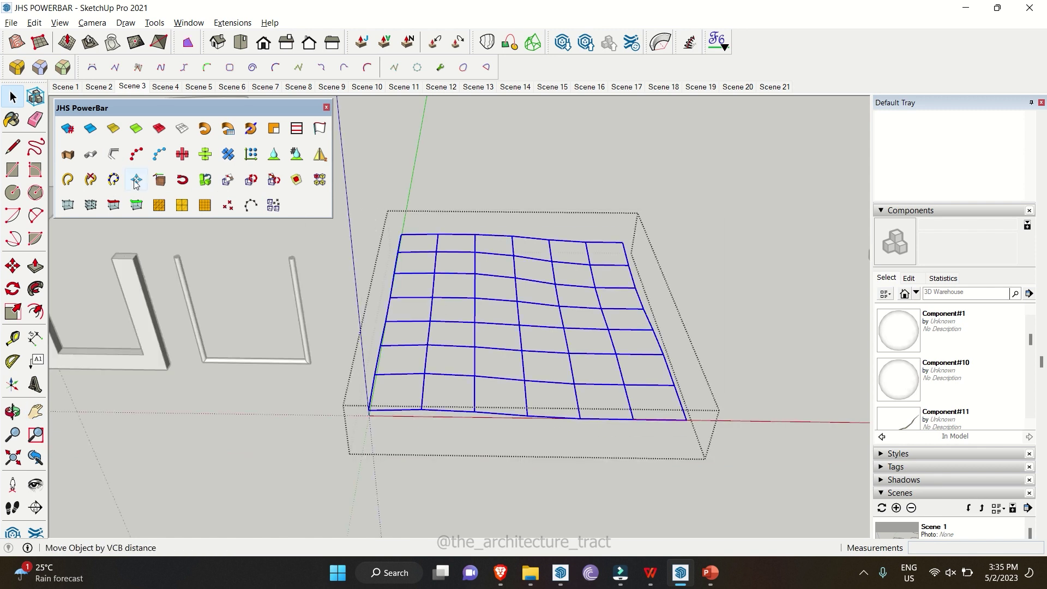
pyautogui.click(117, 157)
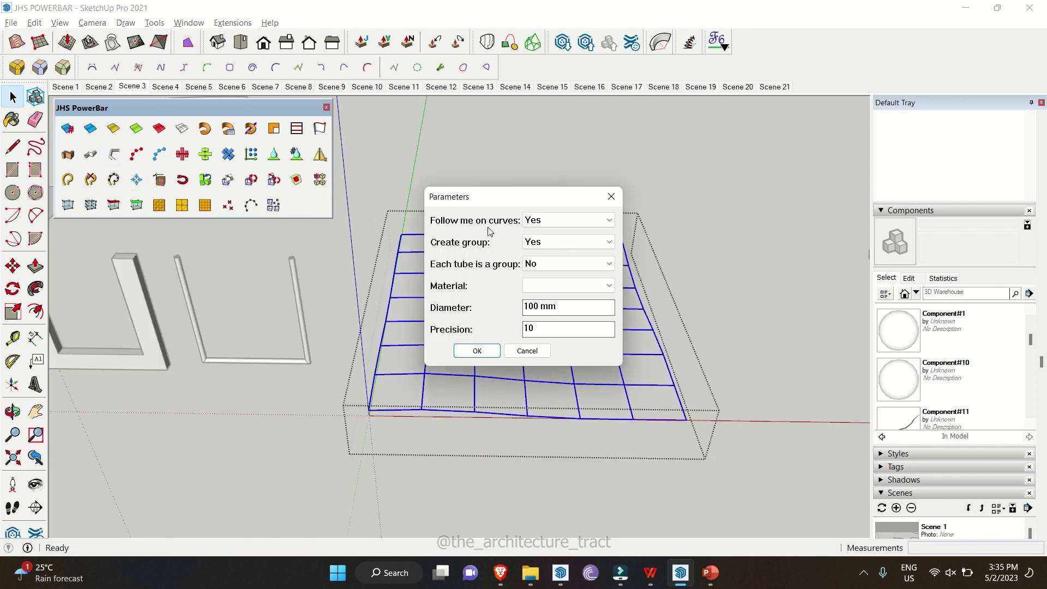
pyautogui.click(559, 308)
pyautogui.press('Tab')
pyautogui.click(563, 310)
pyautogui.write('3')
pyautogui.write('50')
pyautogui.click(476, 350)
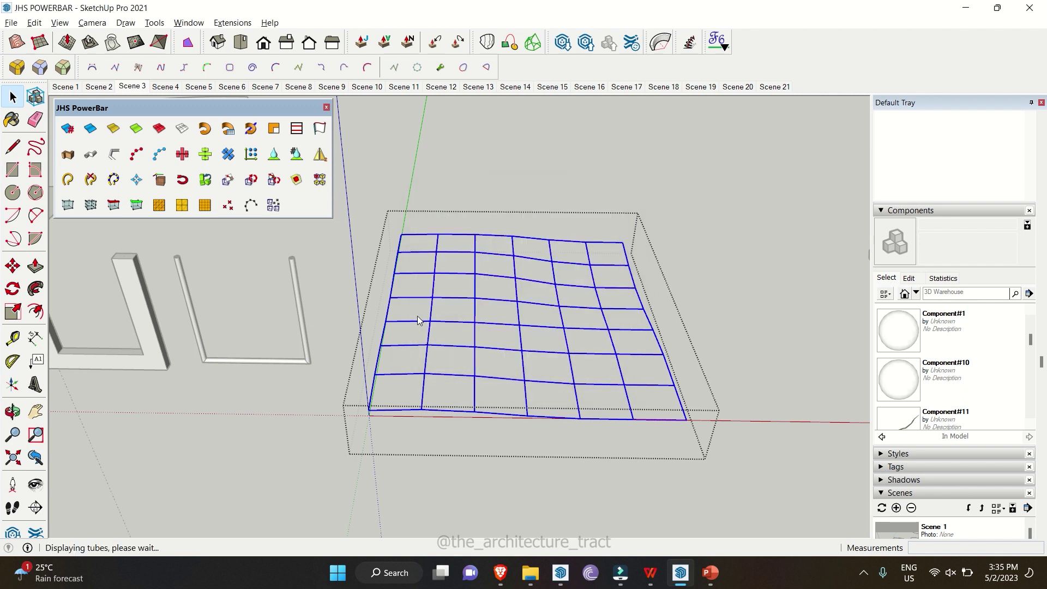
# Step: Orbit low over the tube lattice, then advance to the next scene
pyautogui.scroll(3, 410, 436)
pyautogui.moveTo(410, 436); pyautogui.dragTo(340, 360, button='middle')
pyautogui.press('pagedown')
pyautogui.press('pagedown')
pyautogui.press('pagedown')
pyautogui.press('space')
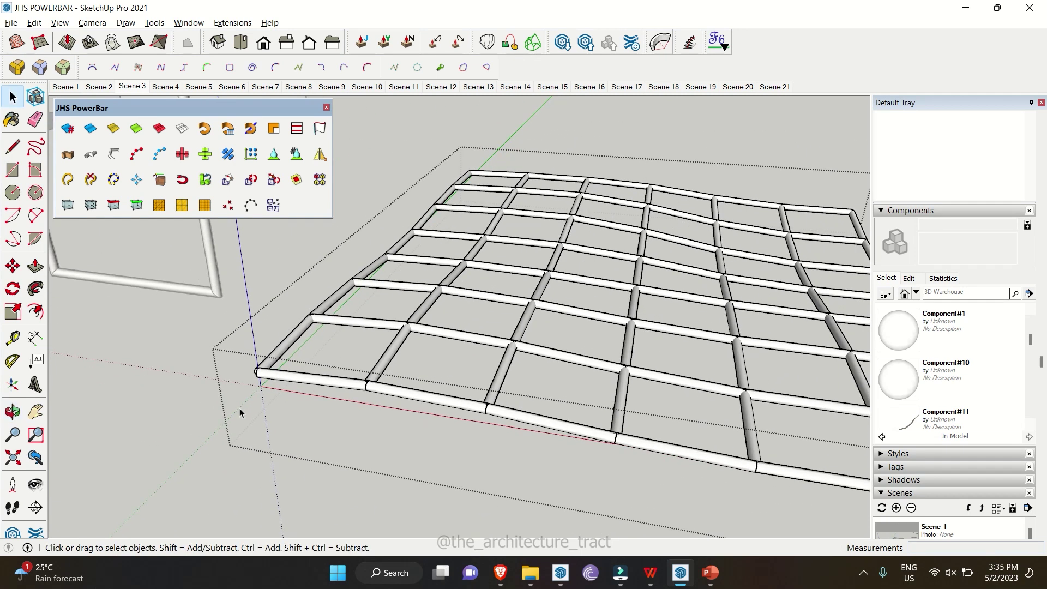
# Step: Copy the sphere along the spiral curve, adjusting the Distance between spacing
pyautogui.scroll(-3, 504, 377)
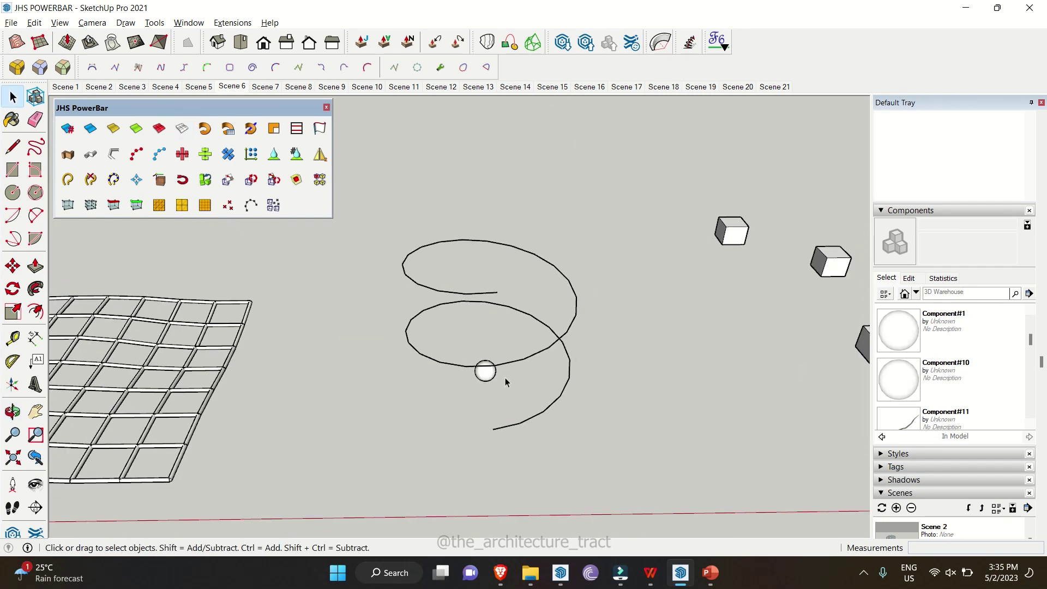
pyautogui.scroll(3, 505, 376)
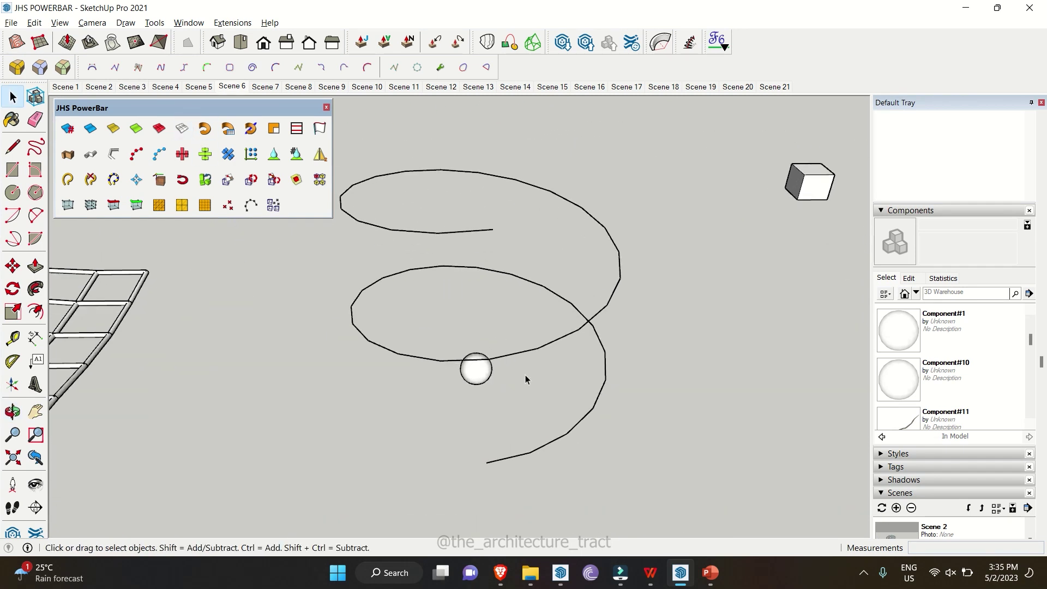
pyautogui.click(564, 434)
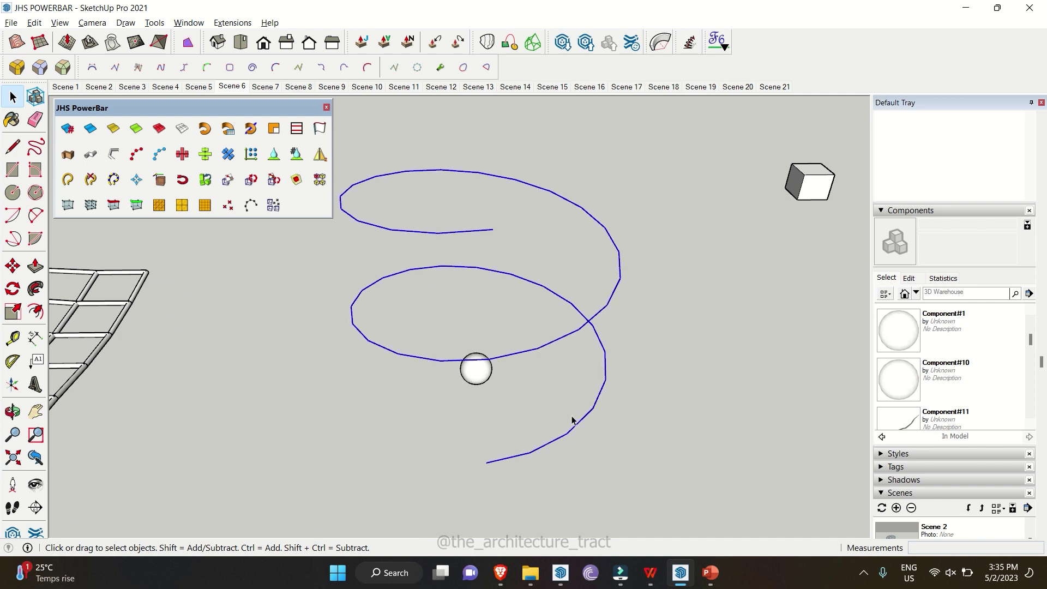
pyautogui.click(136, 155)
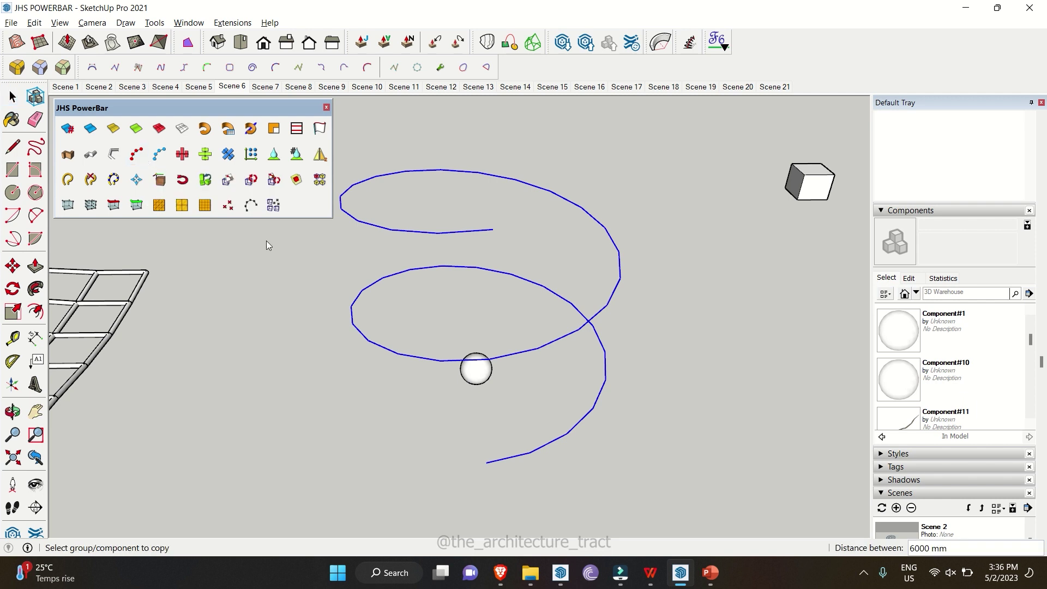
pyautogui.click(477, 379)
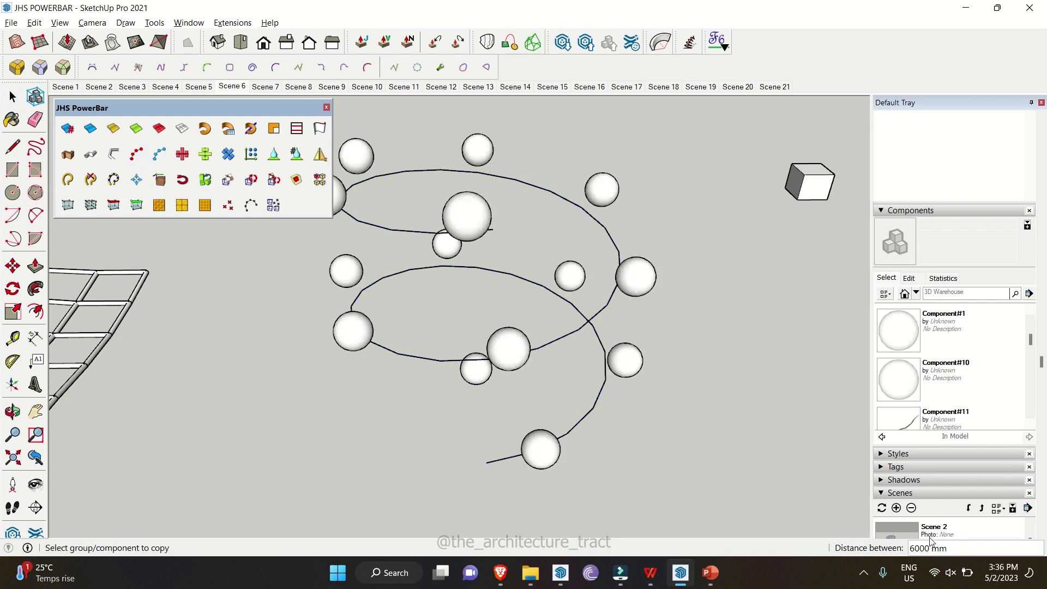
pyautogui.write('5000')
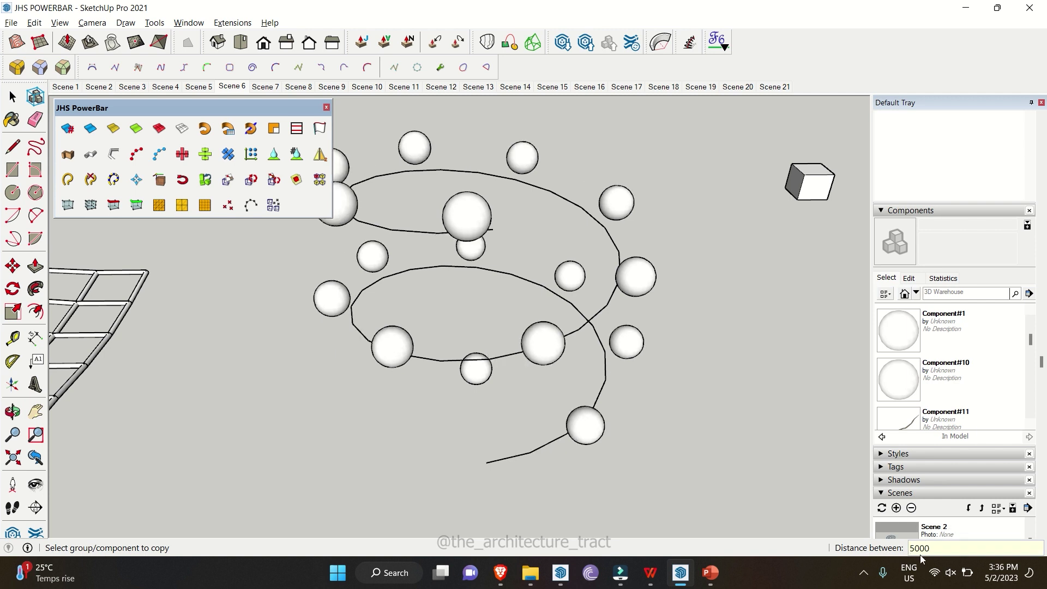
pyautogui.write('1000')
pyautogui.press('Return')
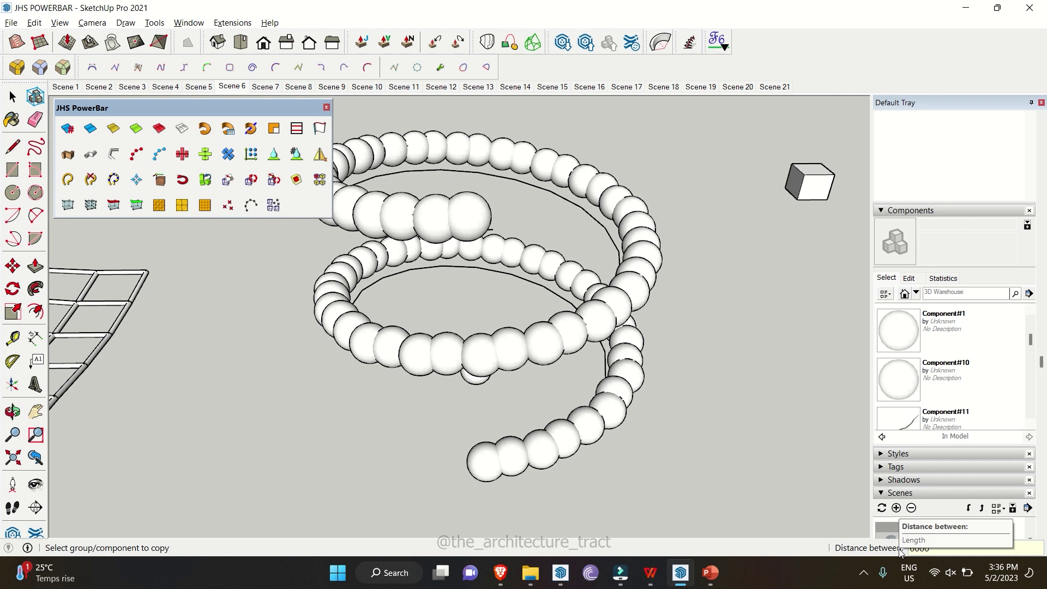
pyautogui.press('Return')
pyautogui.moveTo(644, 461); pyautogui.dragTo(388, 355, button='middle')
pyautogui.scroll(-3, 357, 346)
pyautogui.keyDown('shift'); pyautogui.moveTo(491, 383); pyautogui.dragTo(612, 373, button='middle'); pyautogui.keyUp('shift')
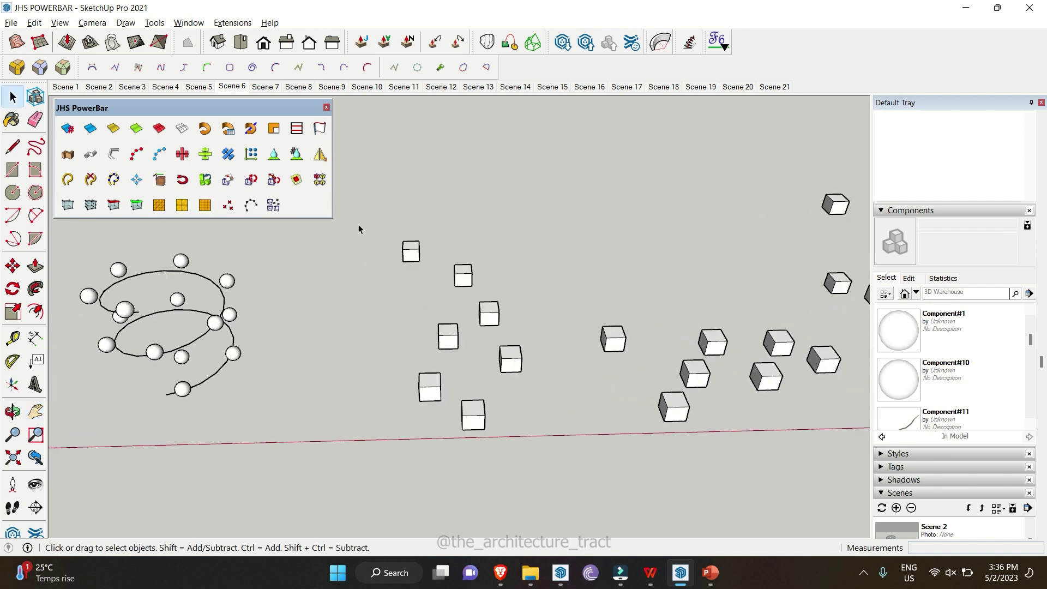
# Step: Align the eight scattered cubes into one vertical column
pyautogui.moveTo(358, 224); pyautogui.dragTo(546, 465)
pyautogui.click(229, 175)
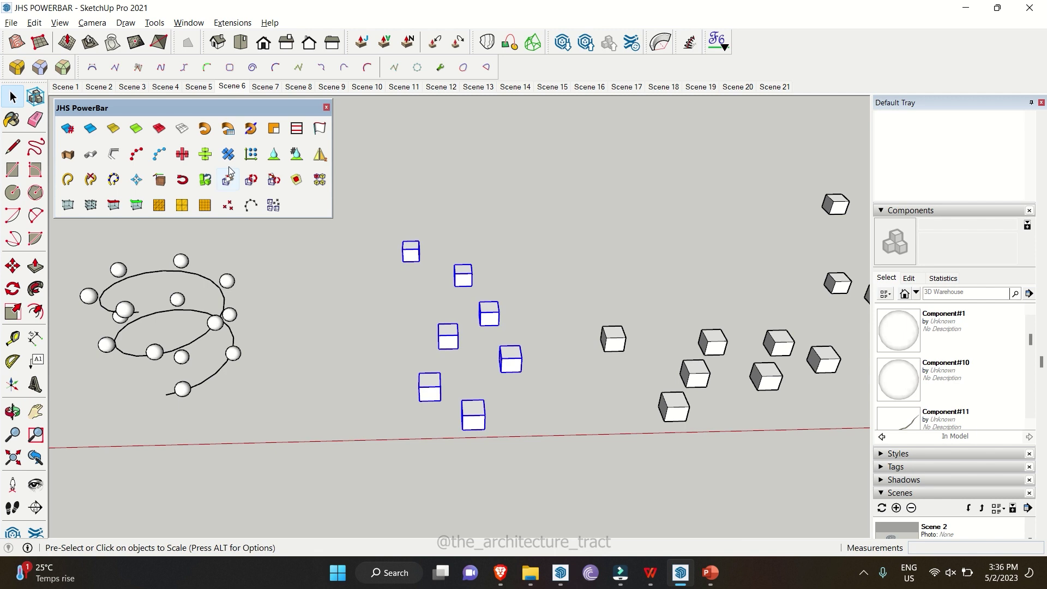
pyautogui.click(205, 178)
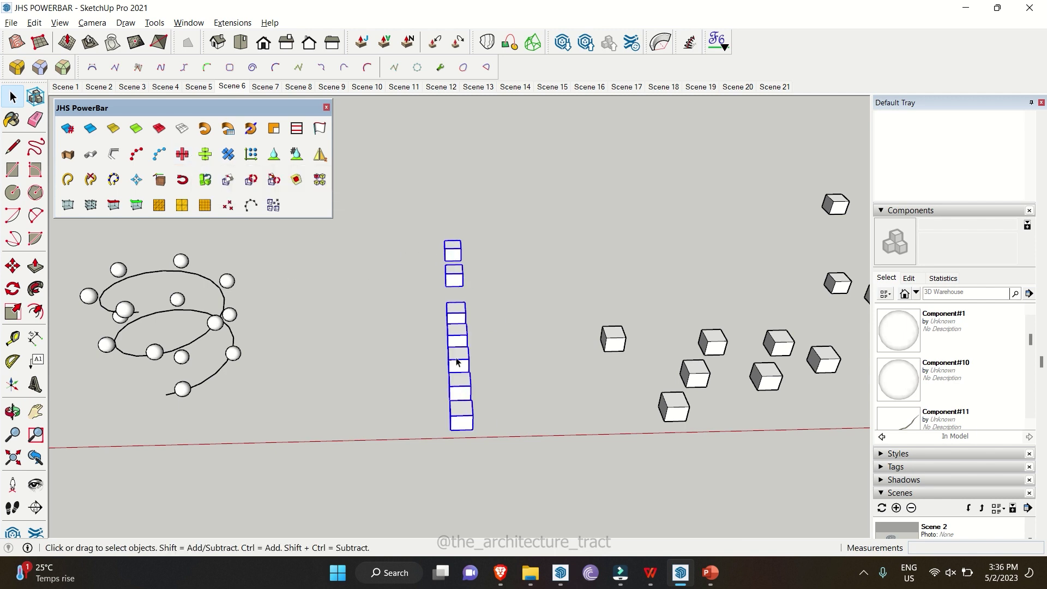
pyautogui.moveTo(456, 362); pyautogui.dragTo(500, 336, button='middle')
pyautogui.click(501, 337)
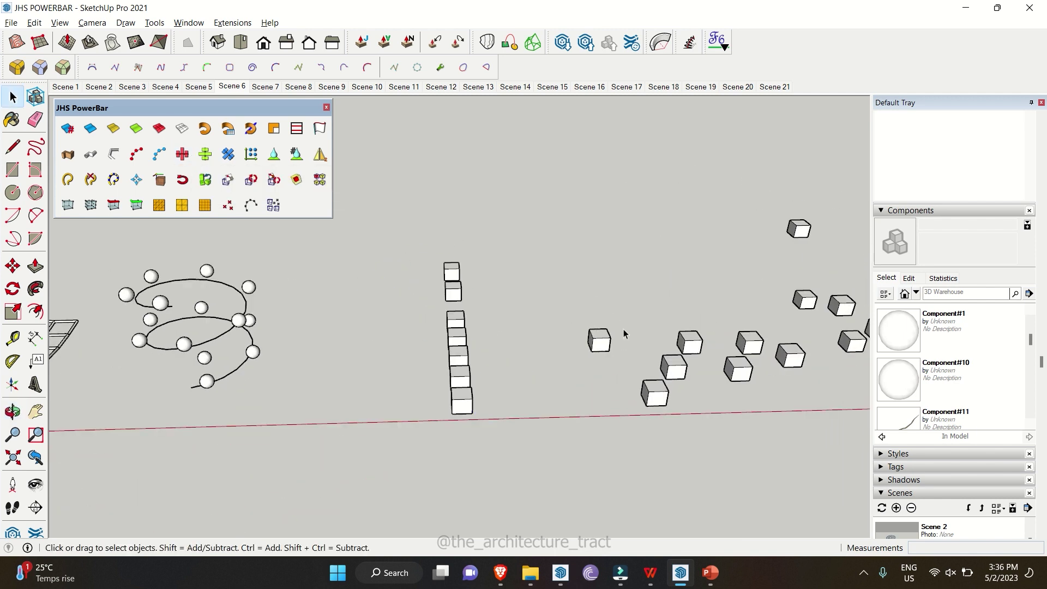
pyautogui.keyDown('shift'); pyautogui.moveTo(624, 334); pyautogui.dragTo(328, 305, button='middle'); pyautogui.keyUp('shift')
# Step: Line up seven of the cubes in a straight row
pyautogui.moveTo(323, 292); pyautogui.dragTo(571, 419)
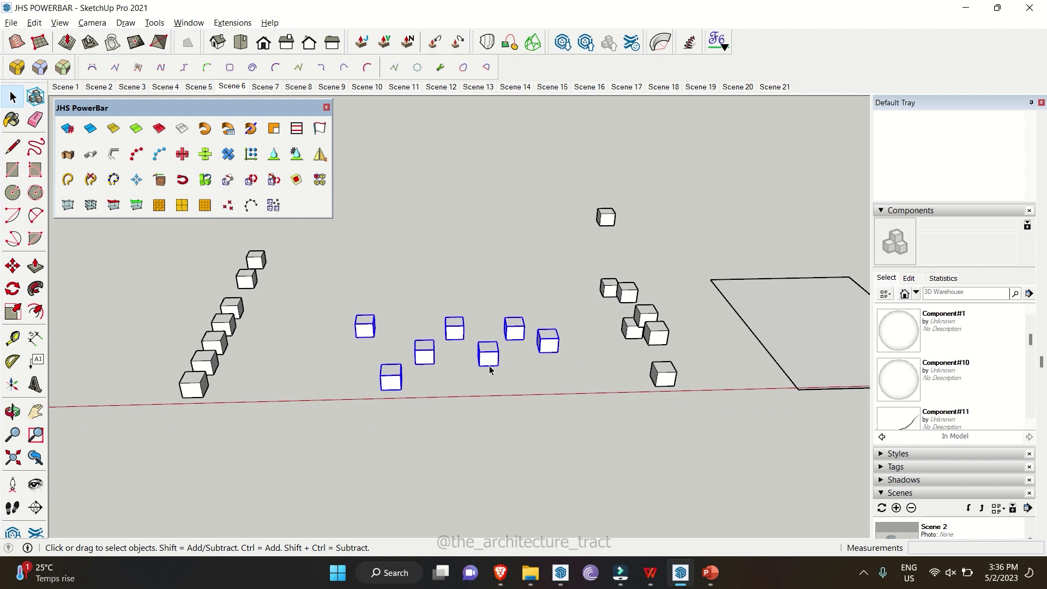
pyautogui.click(207, 155)
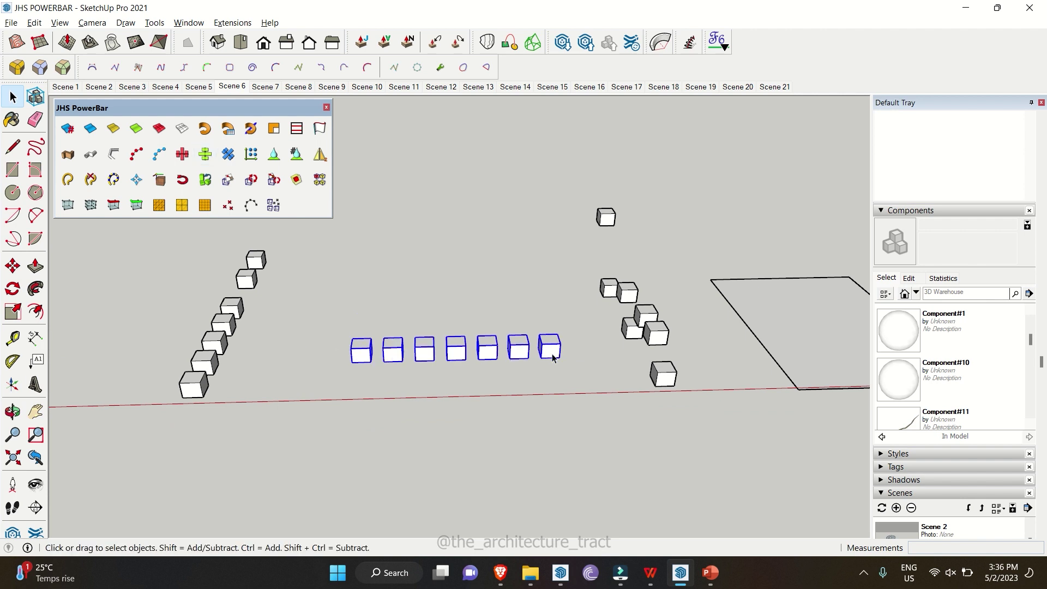
pyautogui.moveTo(553, 357); pyautogui.dragTo(482, 199, button='middle')
pyautogui.moveTo(481, 180); pyautogui.dragTo(563, 394)
# Step: Align the remaining cubes into a row, undoing and reapplying the alignment once
pyautogui.moveTo(586, 329); pyautogui.dragTo(350, 222, button='middle')
pyautogui.click(228, 155)
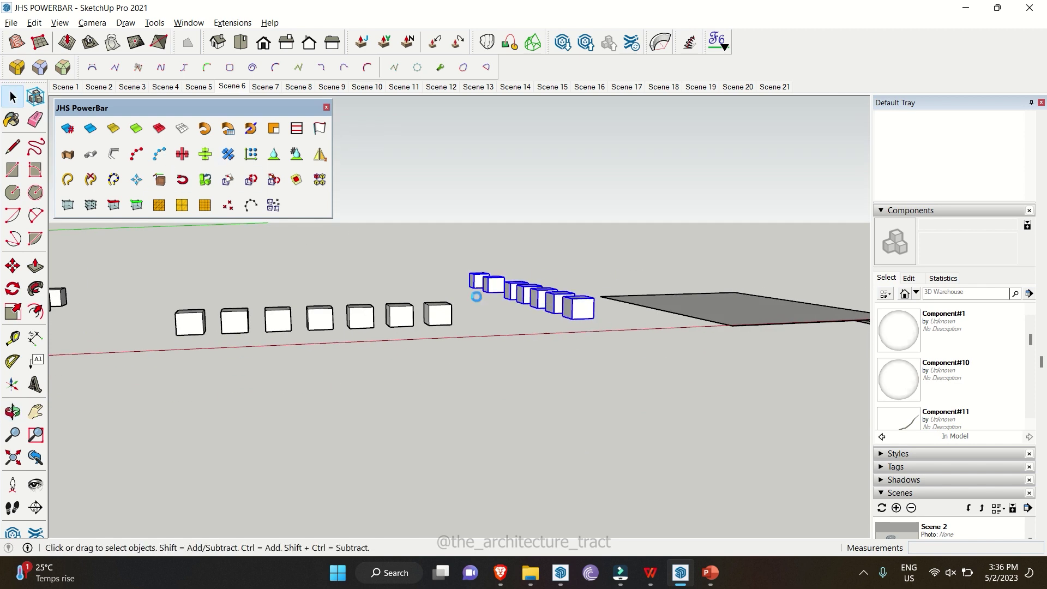
pyautogui.hotkey('ctrl', 'z')
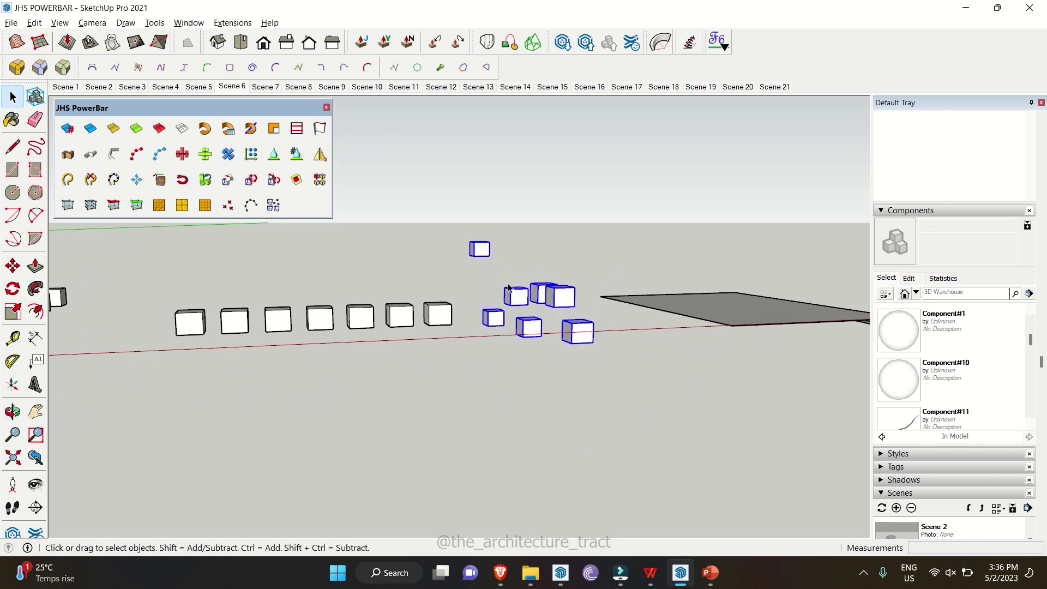
pyautogui.scroll(5, 508, 287)
pyautogui.scroll(-4, 508, 287)
pyautogui.moveTo(416, 182); pyautogui.dragTo(603, 381)
pyautogui.click(228, 154)
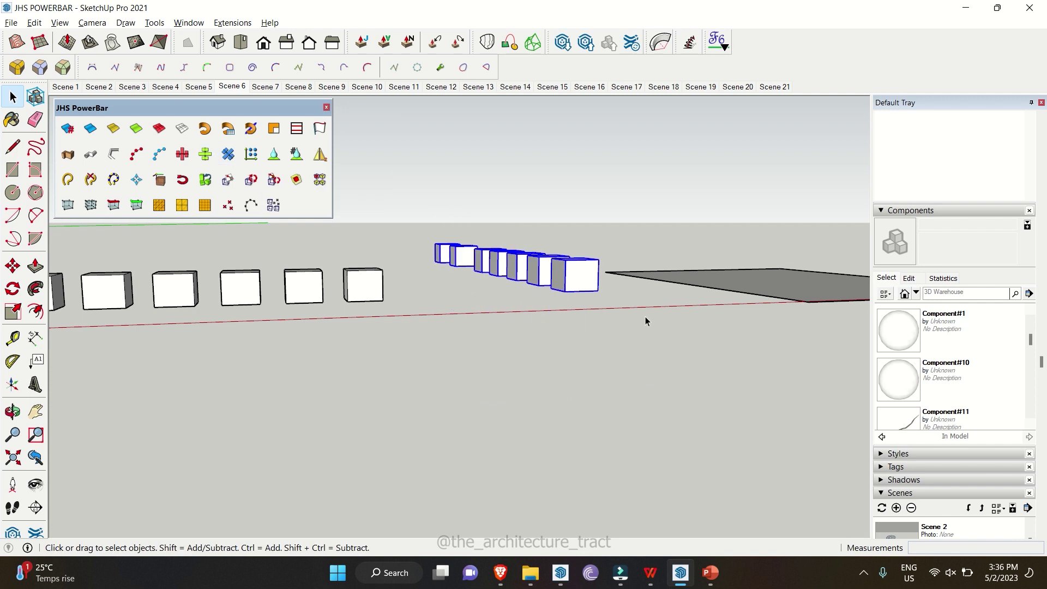
pyautogui.moveTo(646, 320); pyautogui.dragTo(489, 375, button='middle')
pyautogui.click(508, 369)
pyautogui.moveTo(536, 439); pyautogui.dragTo(554, 401, button='middle')
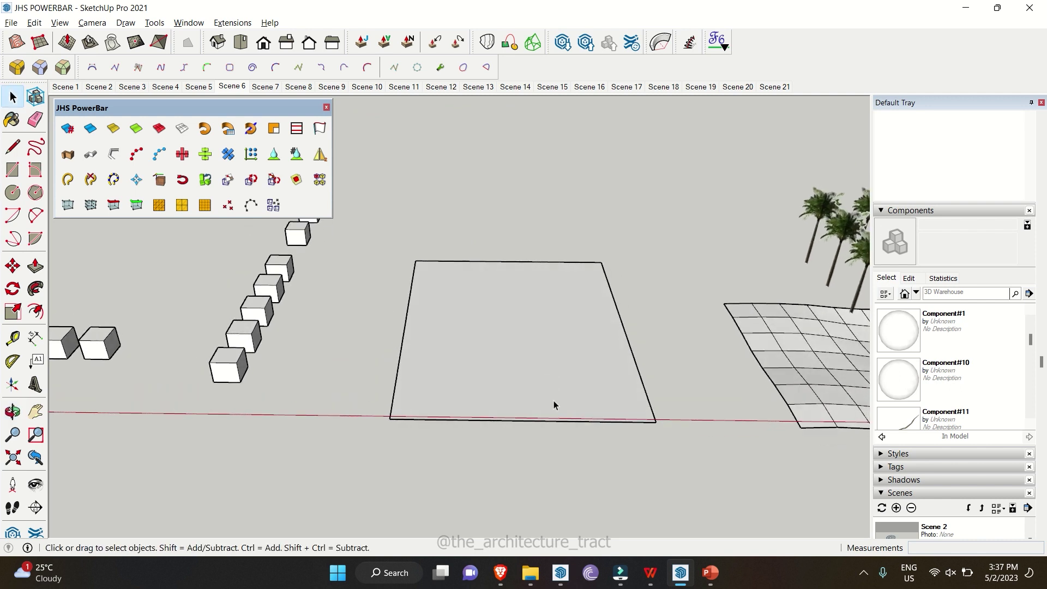
# Step: Array box components over the square face at 6000 mm spacing (4-by-4), then go to Scene 11
pyautogui.click(536, 368)
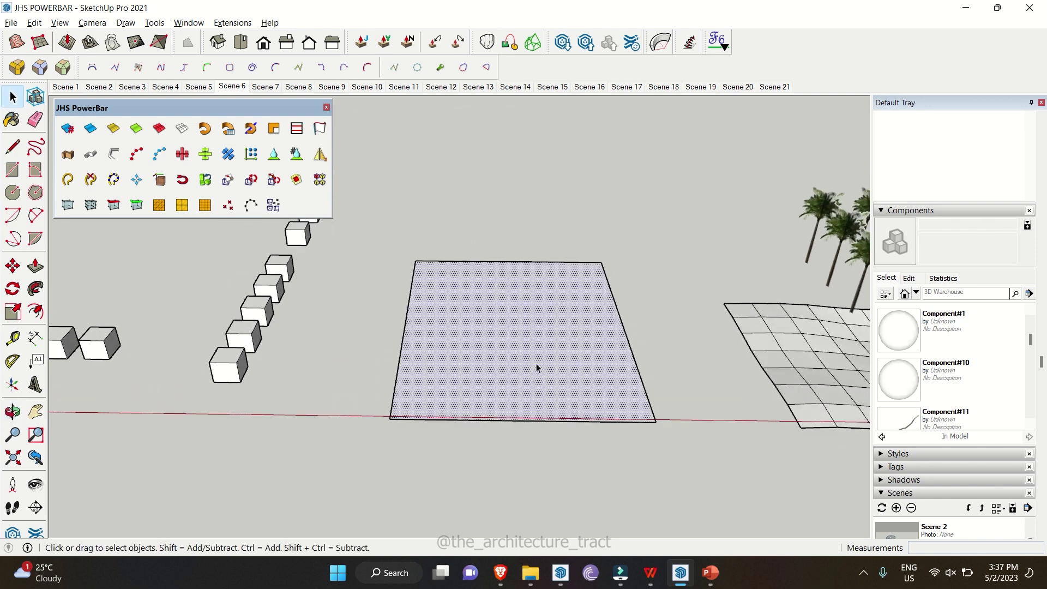
pyautogui.click(251, 155)
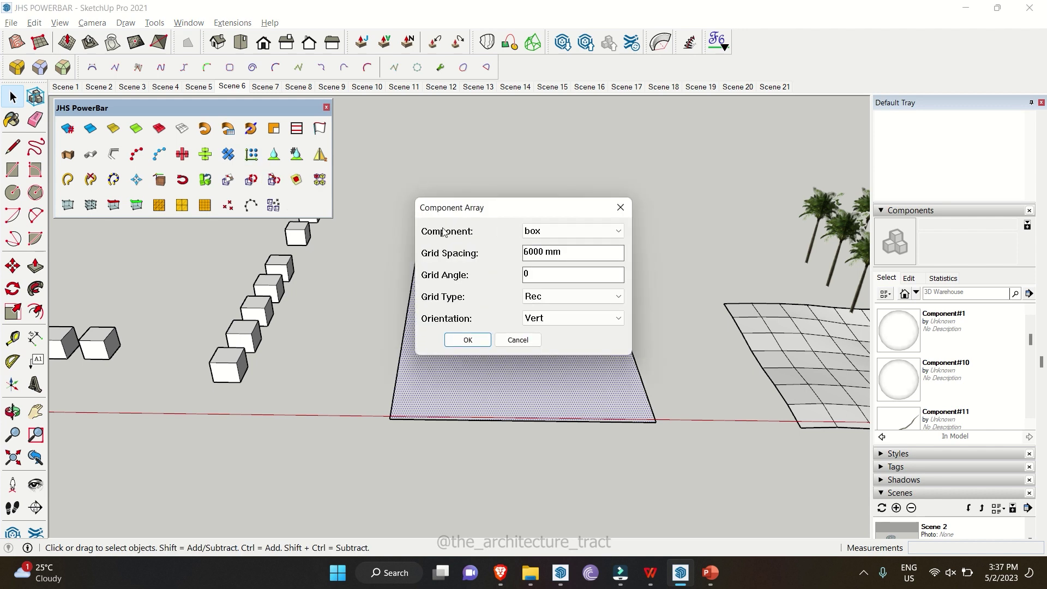
pyautogui.click(552, 231)
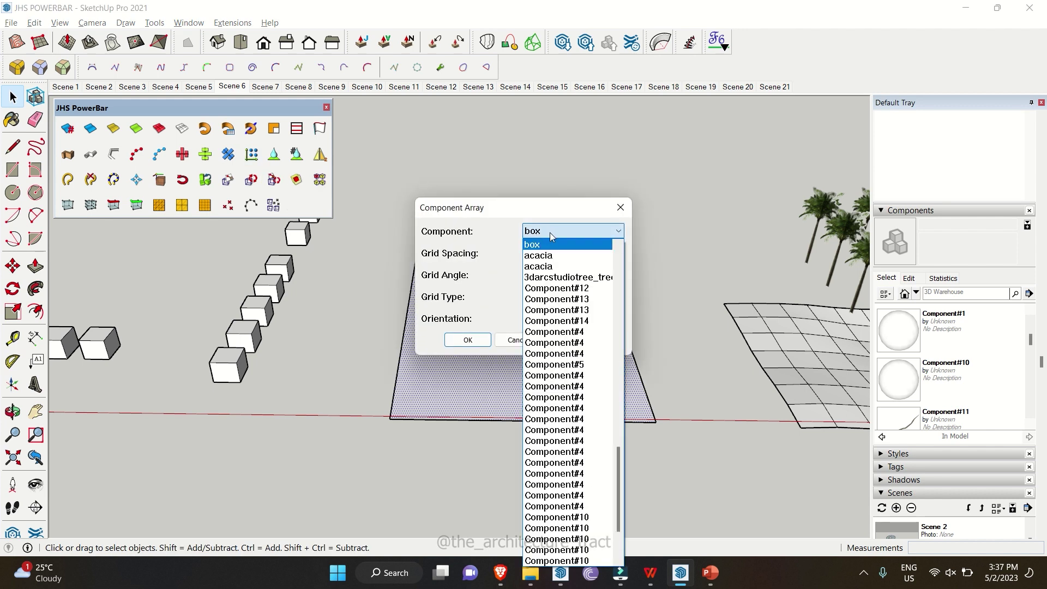
pyautogui.click(551, 246)
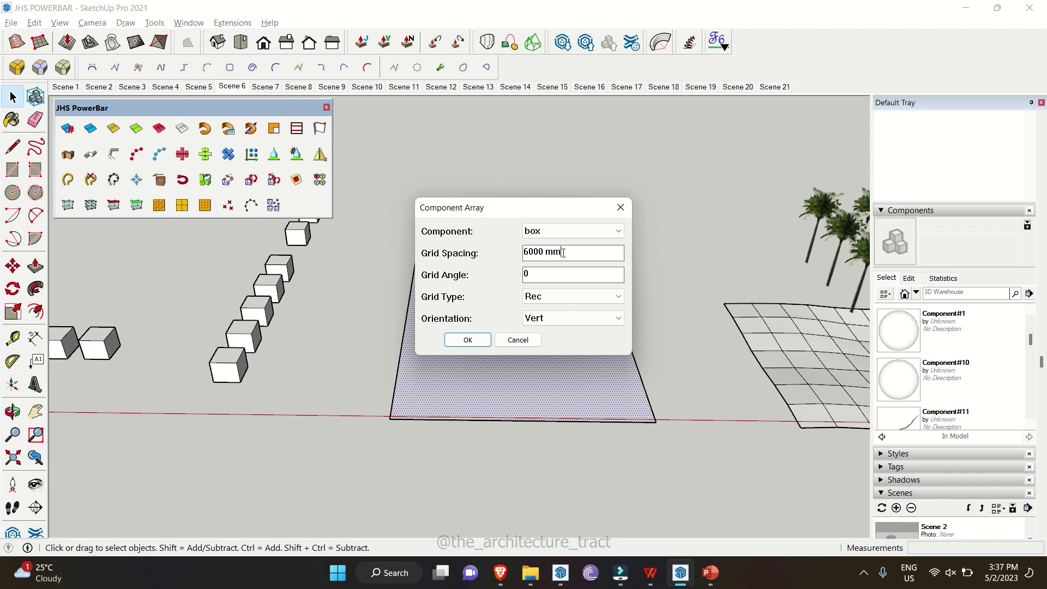
pyautogui.click(467, 339)
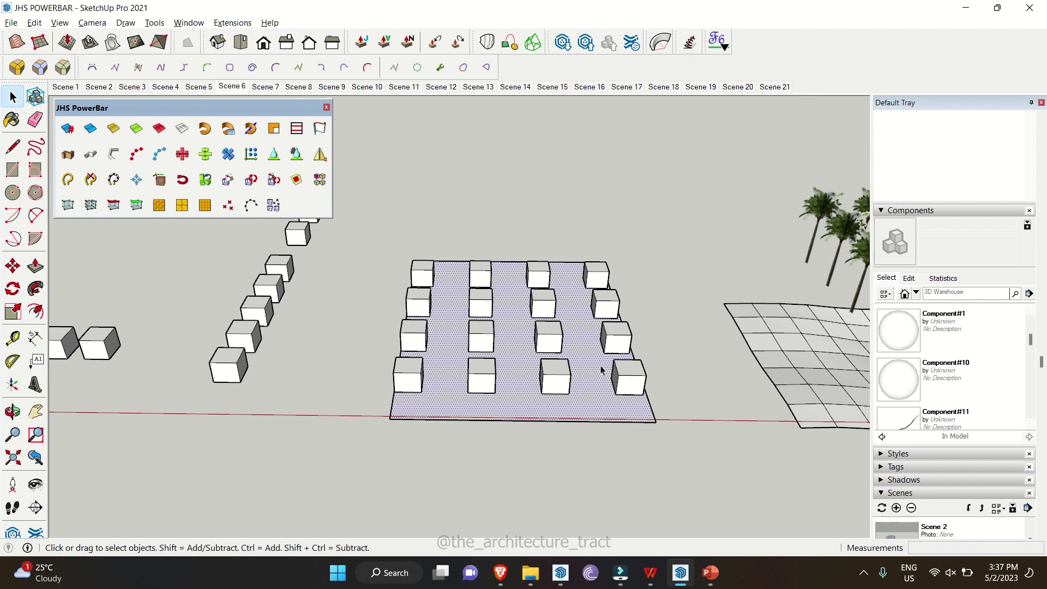
pyautogui.press('pagedown')
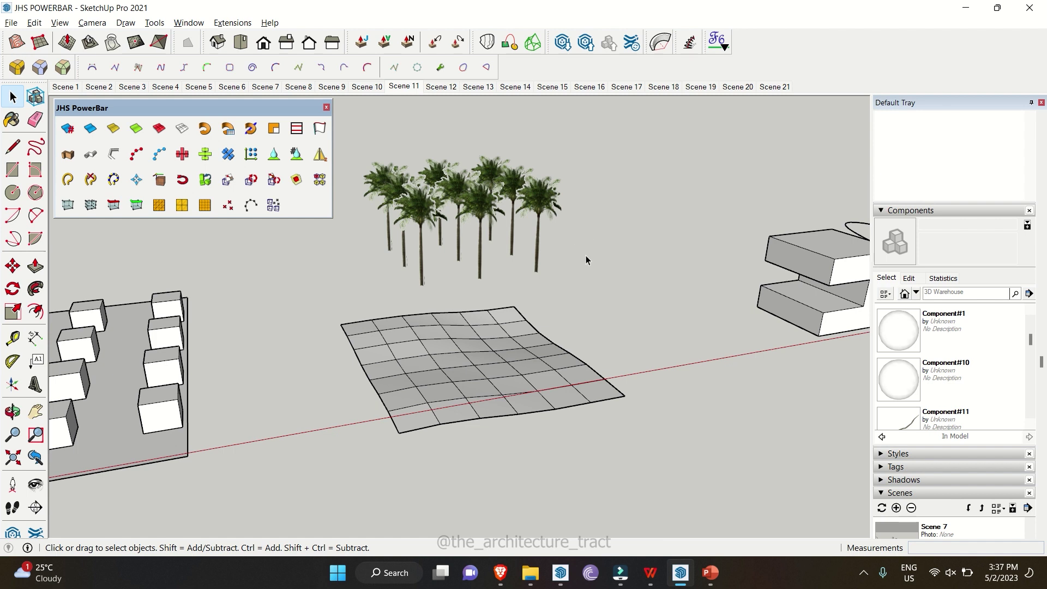
# Step: Drop the selected floating palm trees onto the wavy grid with Drop at Intersection
pyautogui.moveTo(585, 255); pyautogui.dragTo(649, 230, button='middle')
pyautogui.moveTo(627, 234); pyautogui.dragTo(389, 157)
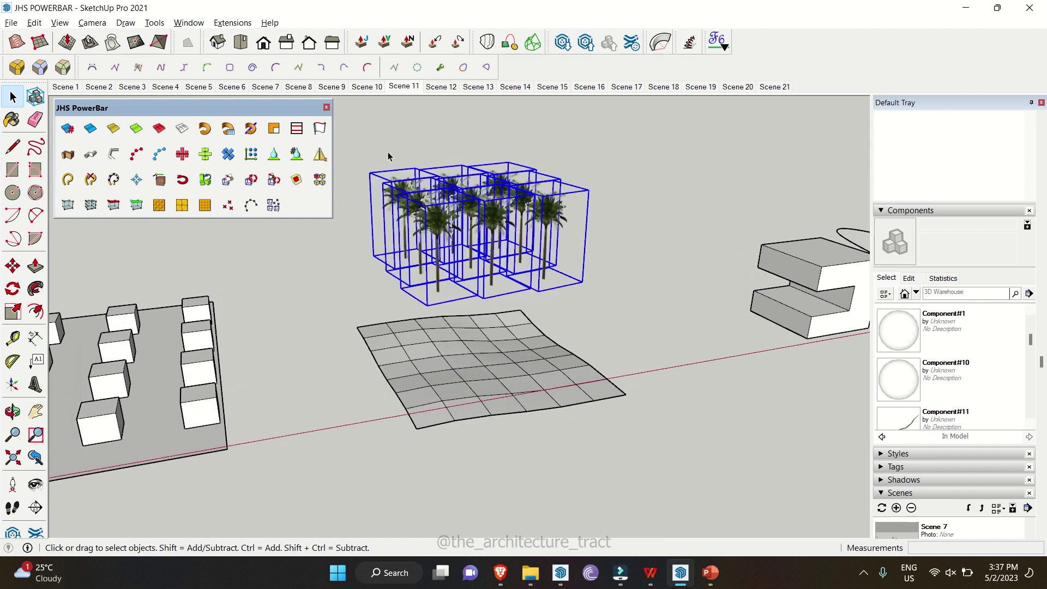
pyautogui.click(273, 156)
pyautogui.scroll(2, 444, 389)
pyautogui.moveTo(444, 390); pyautogui.dragTo(410, 368, button='middle')
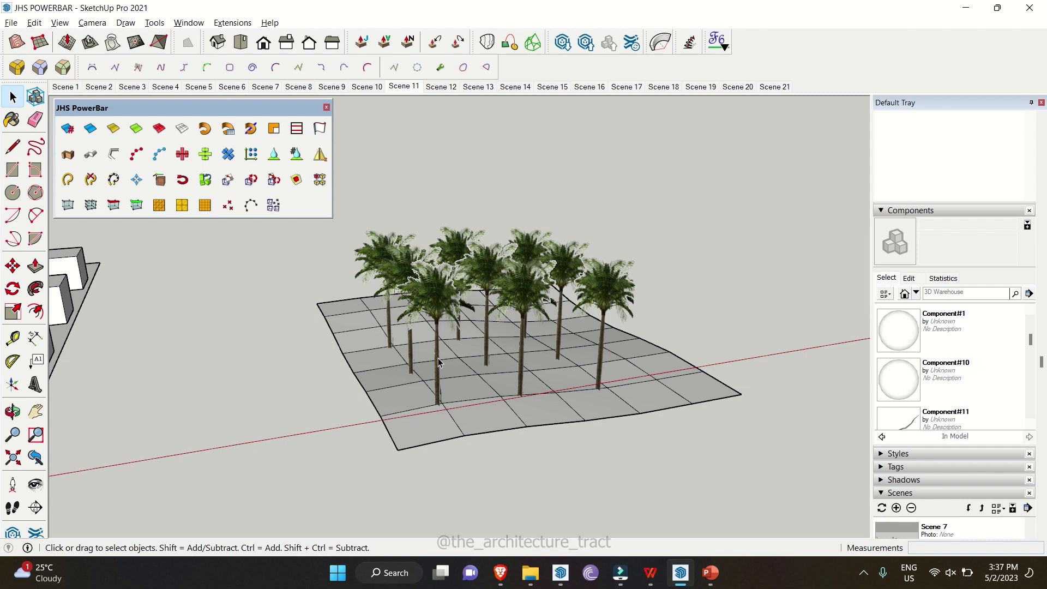
# Step: Undo the drop, drop the palm trees to level 0 mm instead, then view the notched box and curve
pyautogui.moveTo(438, 361); pyautogui.dragTo(460, 347, button='middle')
pyautogui.hotkey('ctrl', 'z')
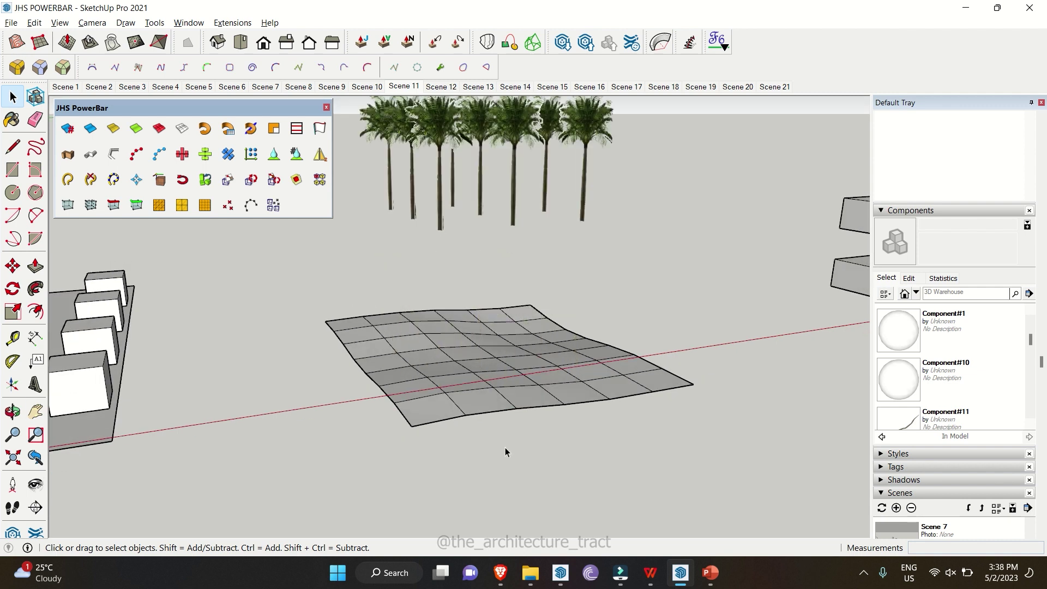
pyautogui.moveTo(505, 448); pyautogui.dragTo(483, 414, button='middle')
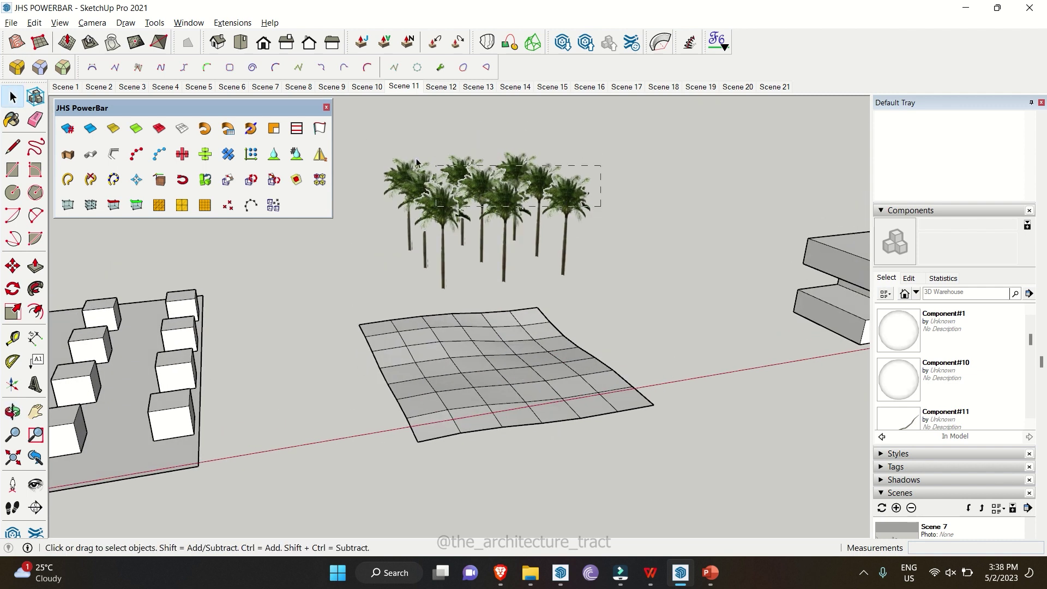
pyautogui.moveTo(366, 134); pyautogui.dragTo(367, 134)
pyautogui.click(320, 154)
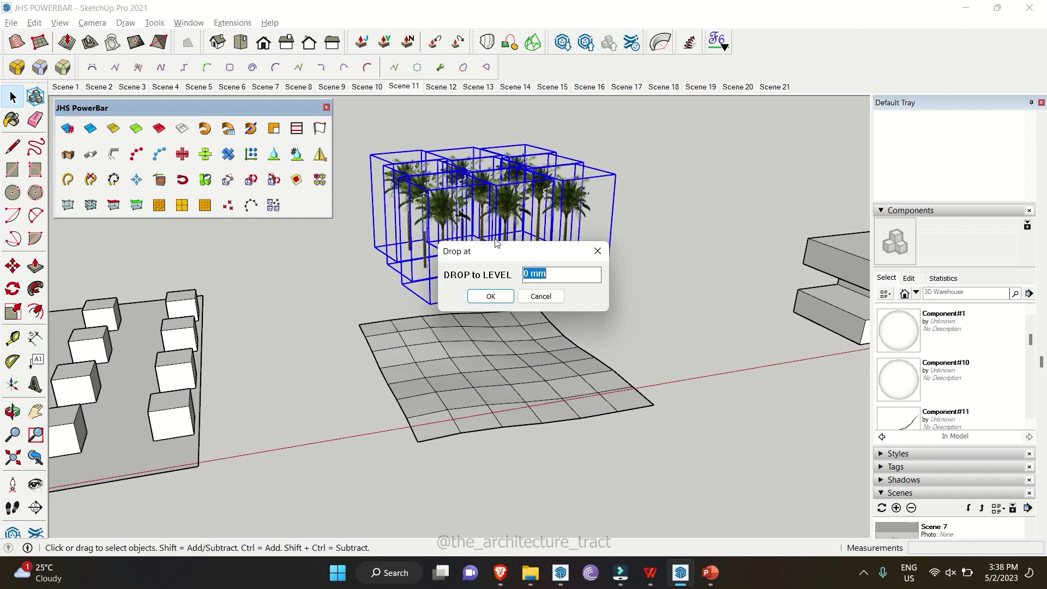
pyautogui.click(490, 298)
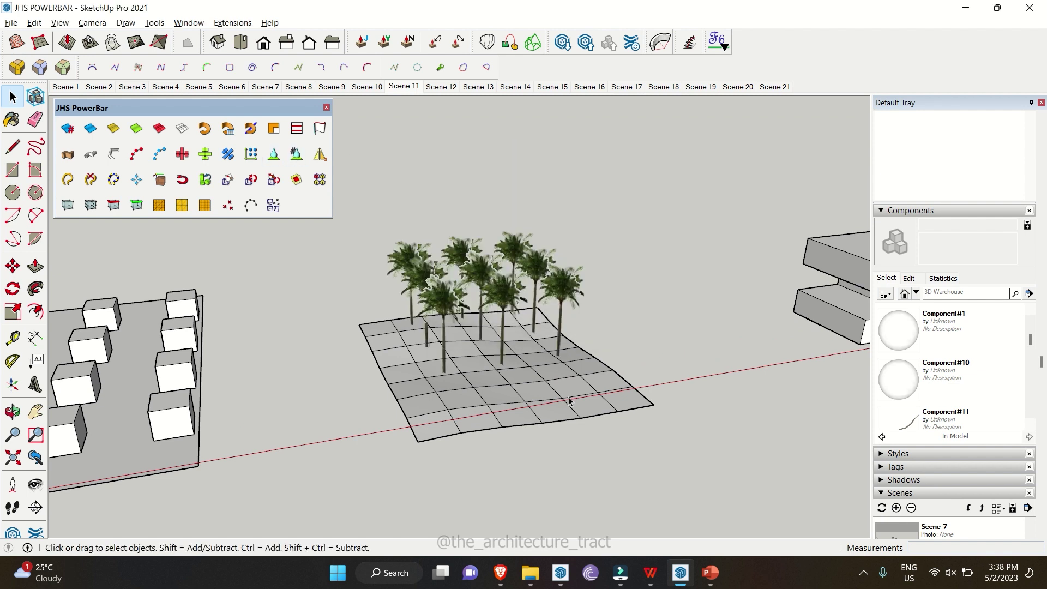
pyautogui.moveTo(569, 401); pyautogui.dragTo(428, 349, button='middle')
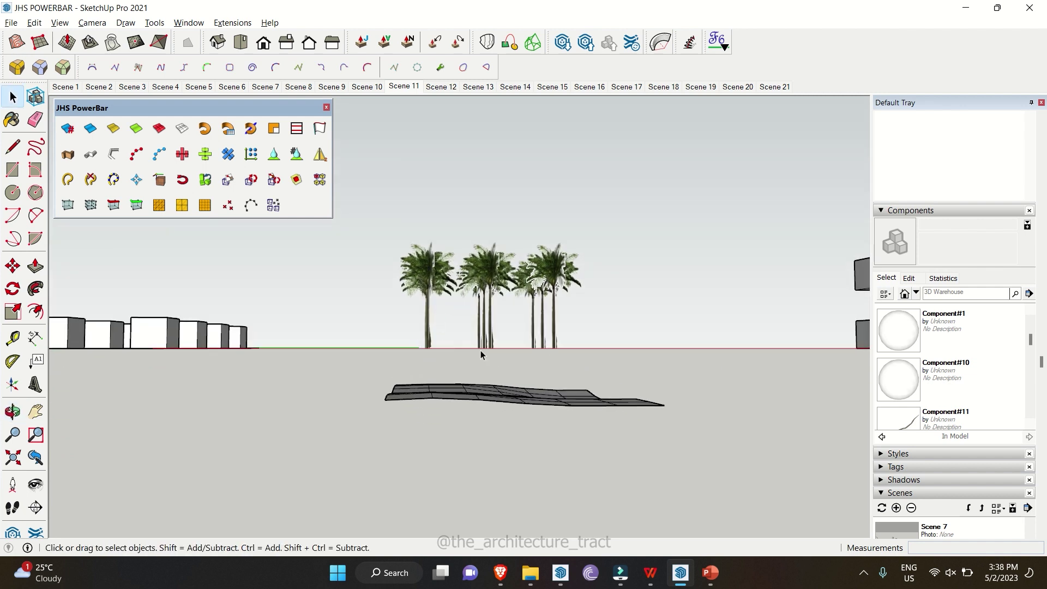
pyautogui.moveTo(483, 389); pyautogui.dragTo(343, 399, button='middle')
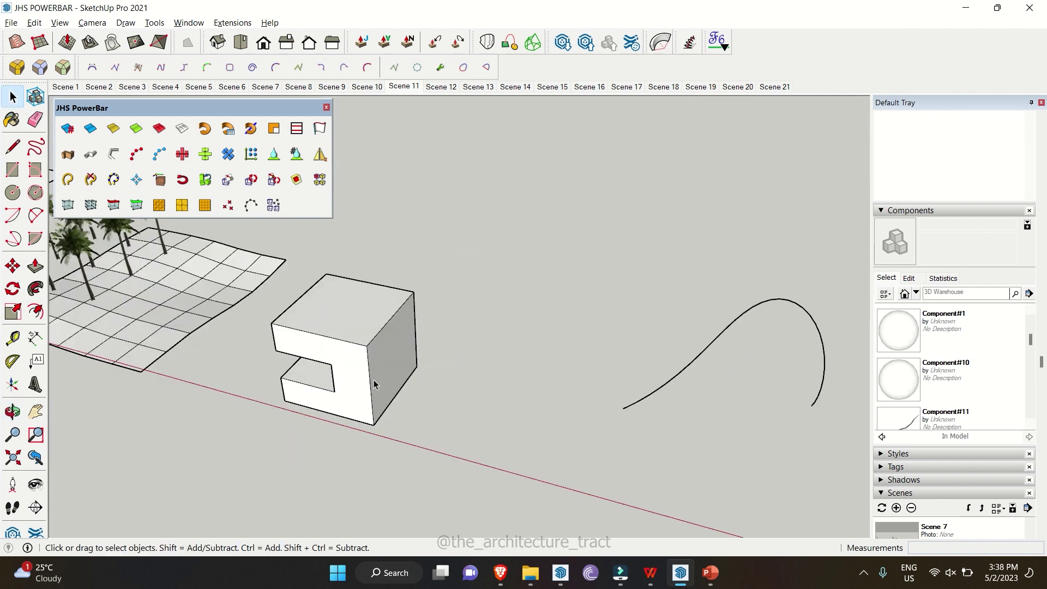
# Step: Mirror a copy of the notched box across its corner edge, view from the front, then go to Scene 13
pyautogui.click(356, 332)
pyautogui.moveTo(356, 332); pyautogui.dragTo(334, 300, button='middle')
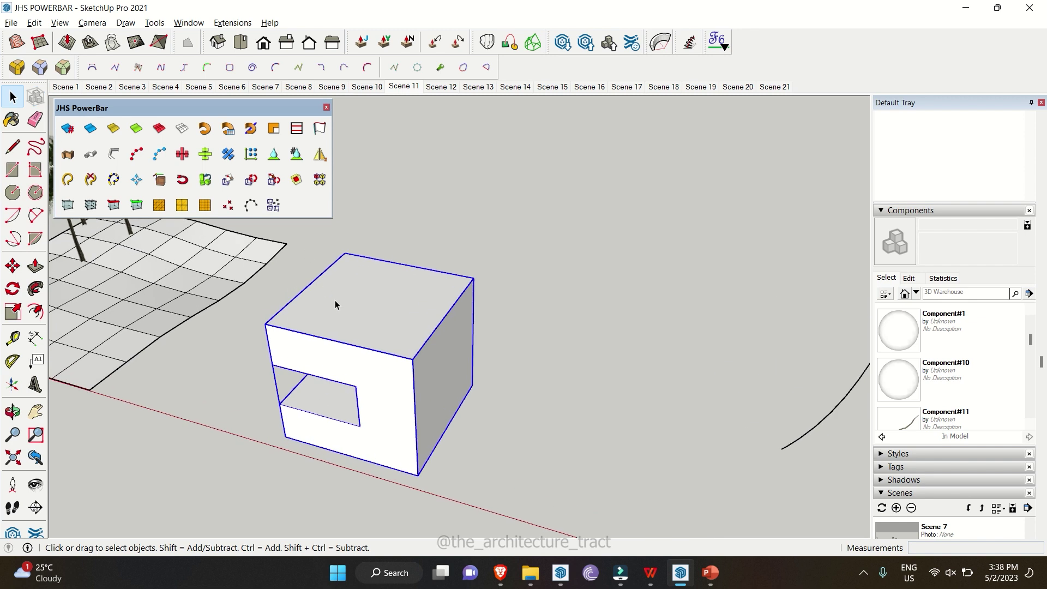
pyautogui.click(318, 156)
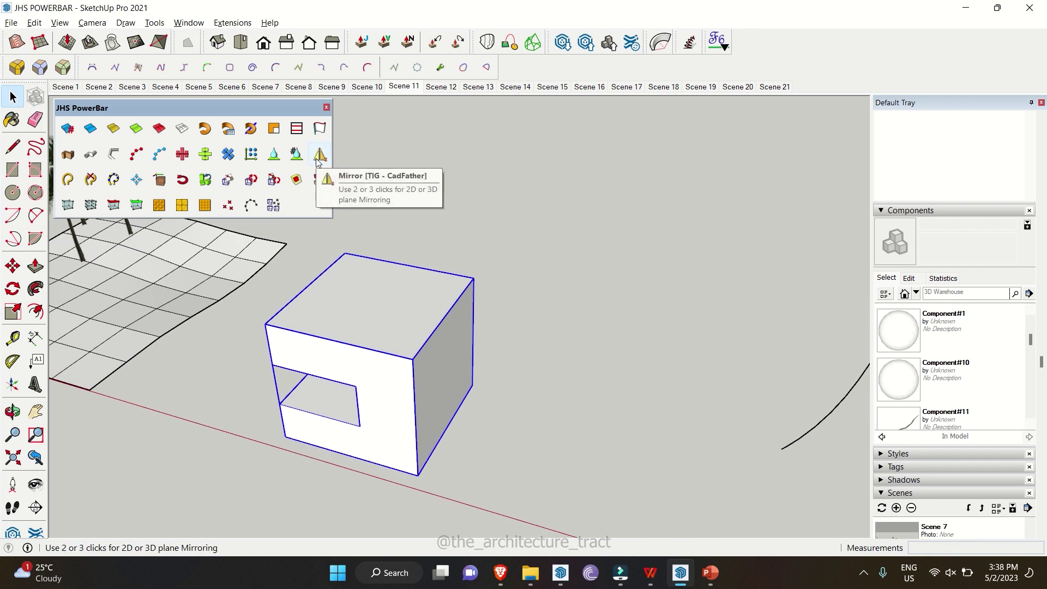
pyautogui.click(319, 156)
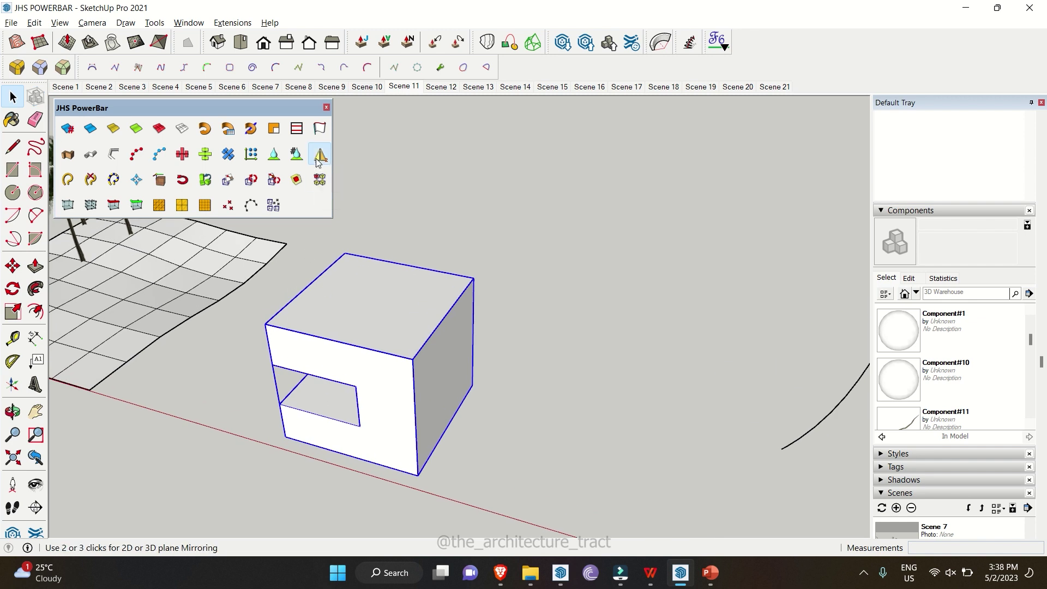
pyautogui.click(412, 360)
pyautogui.click(474, 278)
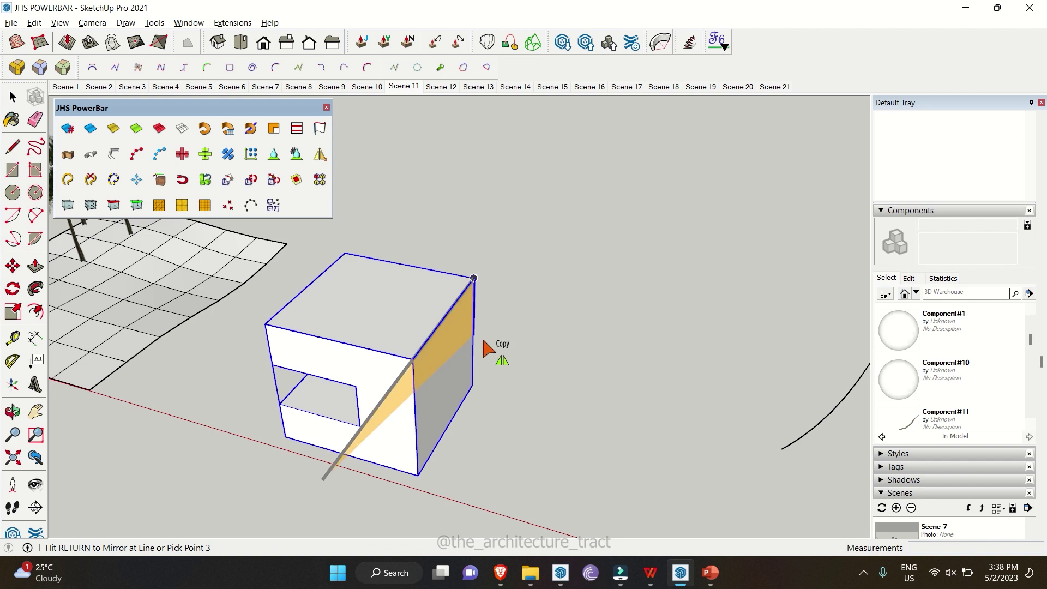
pyautogui.click(470, 385)
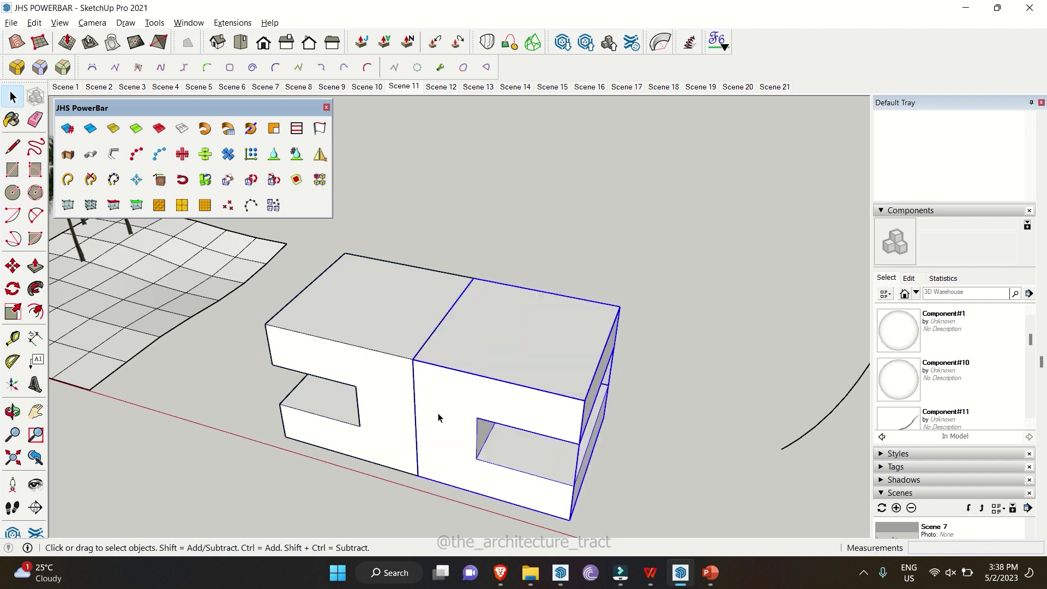
pyautogui.press('F2')
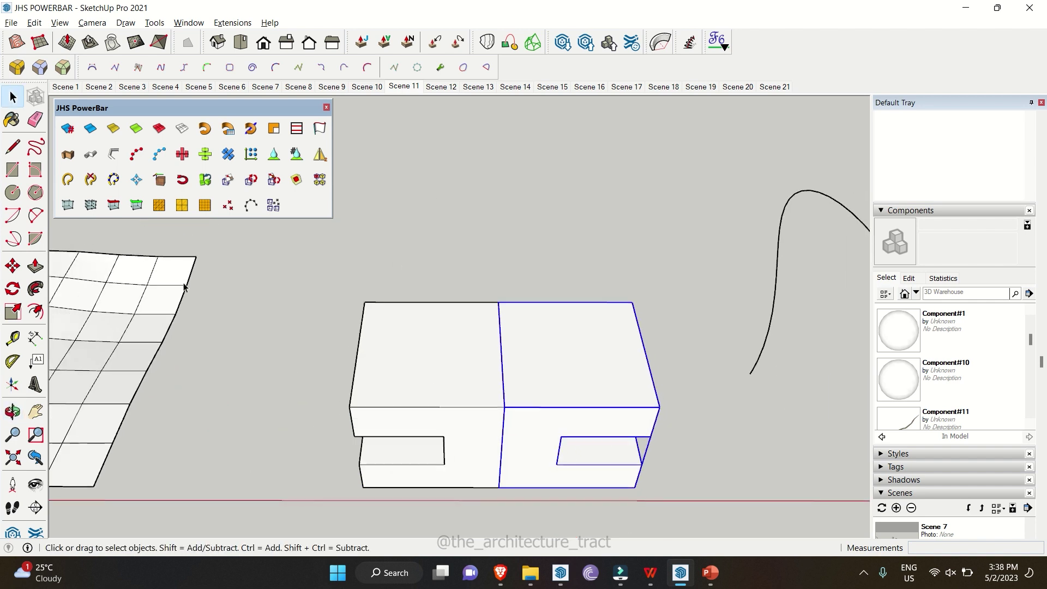
pyautogui.press('pagedown')
pyautogui.press('pagedown')
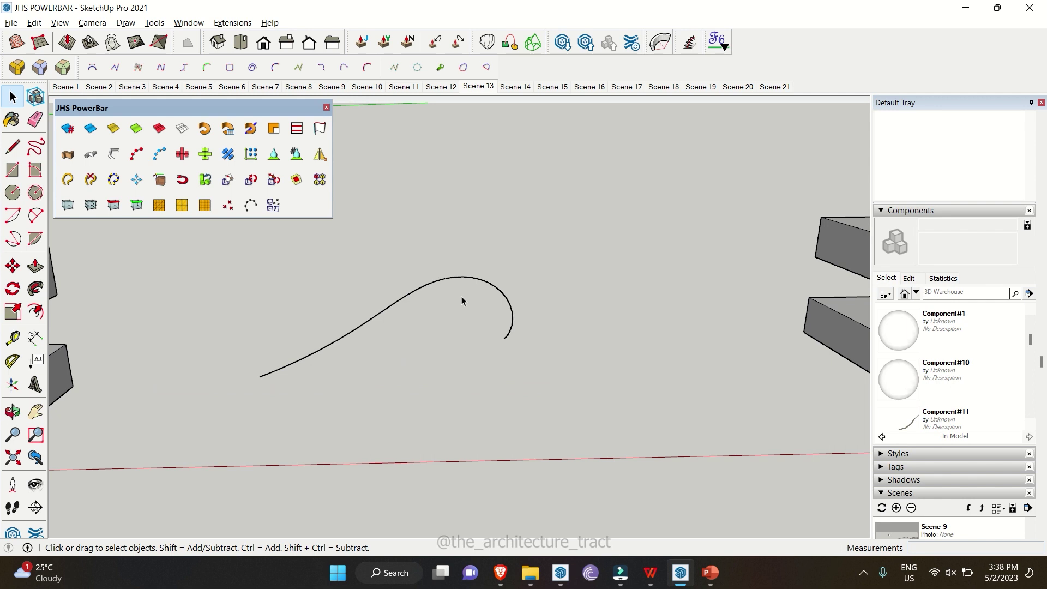
# Step: Window-select the curve and SuperWeld its edges into a single curve
pyautogui.scroll(3, 437, 286)
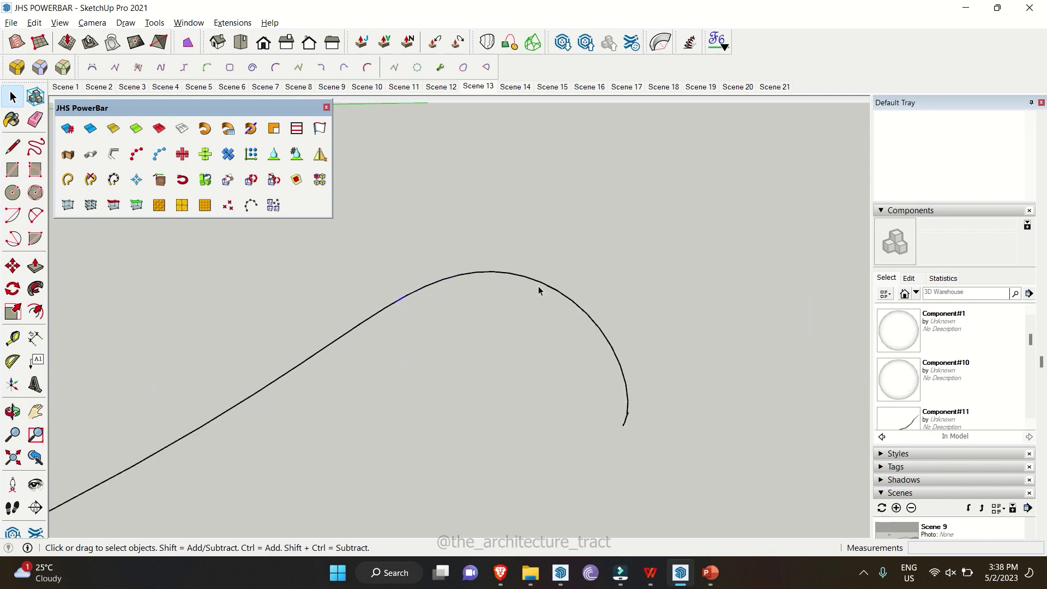
pyautogui.scroll(-3, 523, 286)
pyautogui.moveTo(293, 254); pyautogui.dragTo(604, 413)
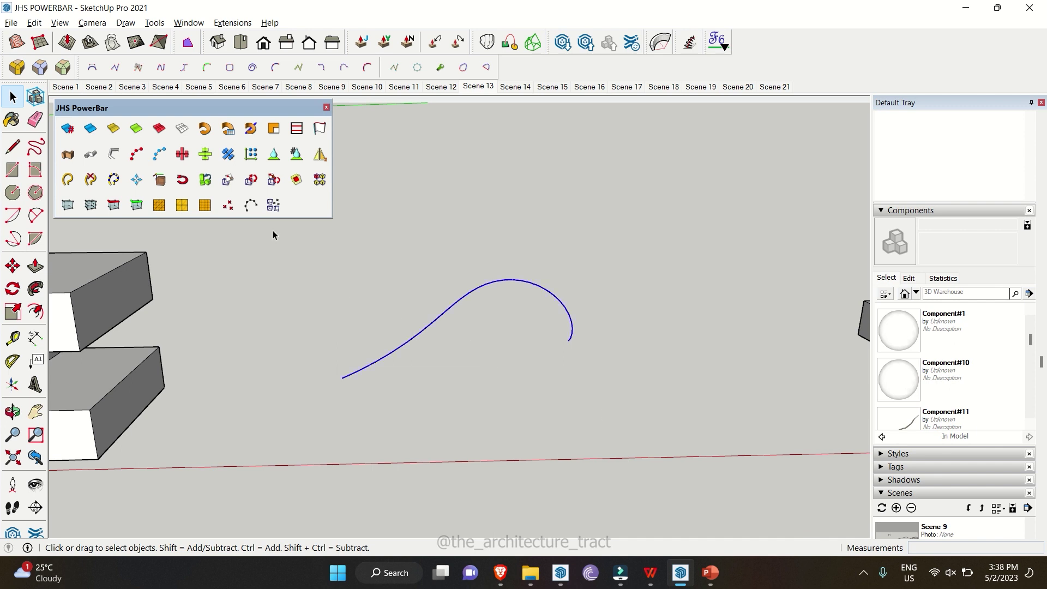
pyautogui.click(75, 186)
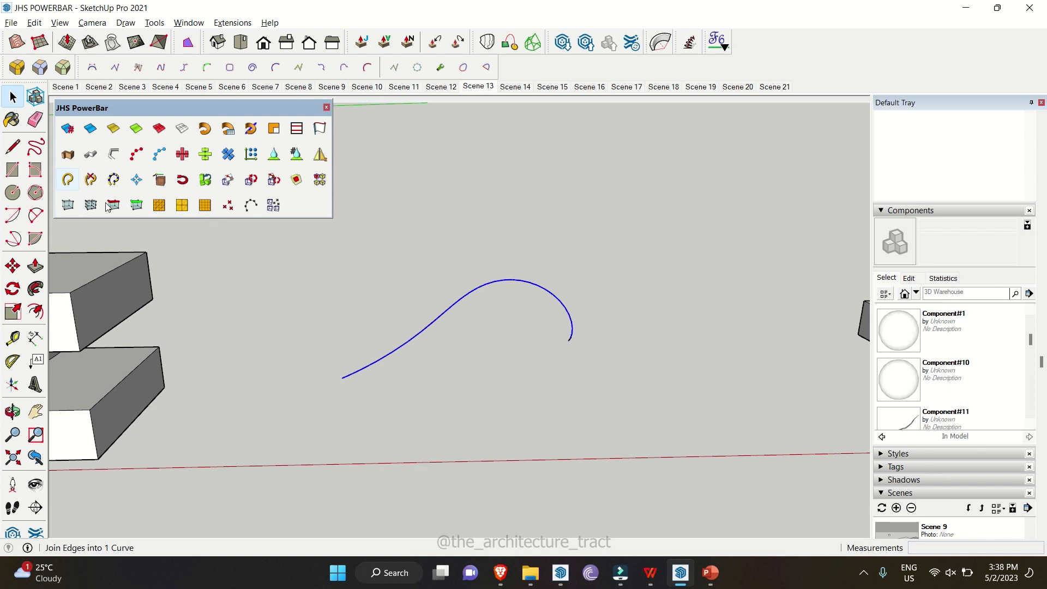
# Step: Reselect the welded curve and break it back into separate edges with Explode All Curves
pyautogui.click(426, 332)
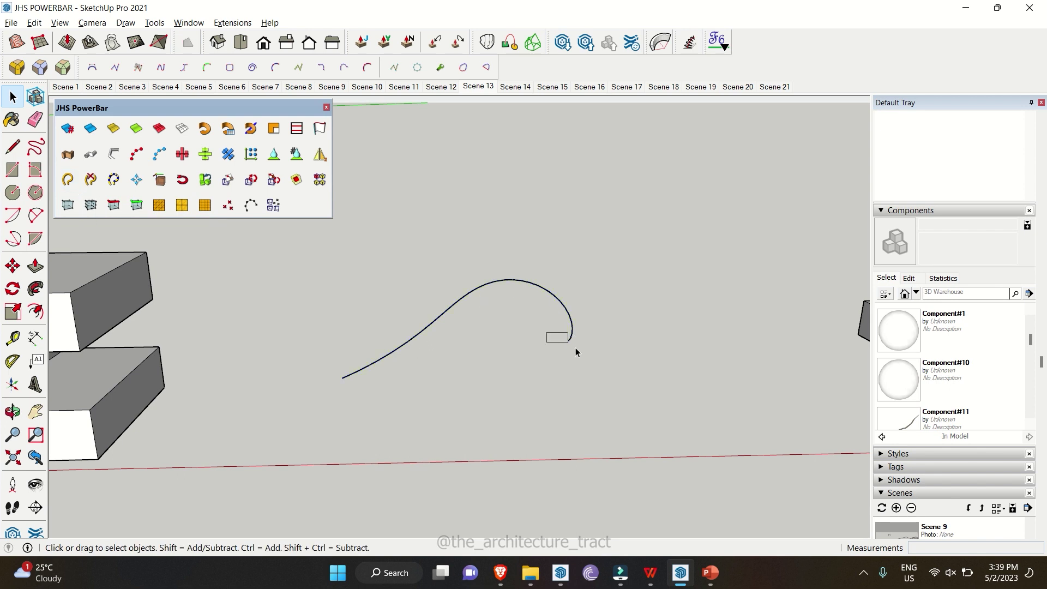
pyautogui.moveTo(575, 352); pyautogui.dragTo(556, 333)
pyautogui.moveTo(474, 322); pyautogui.dragTo(443, 286)
pyautogui.click(91, 180)
pyautogui.scroll(3, 440, 321)
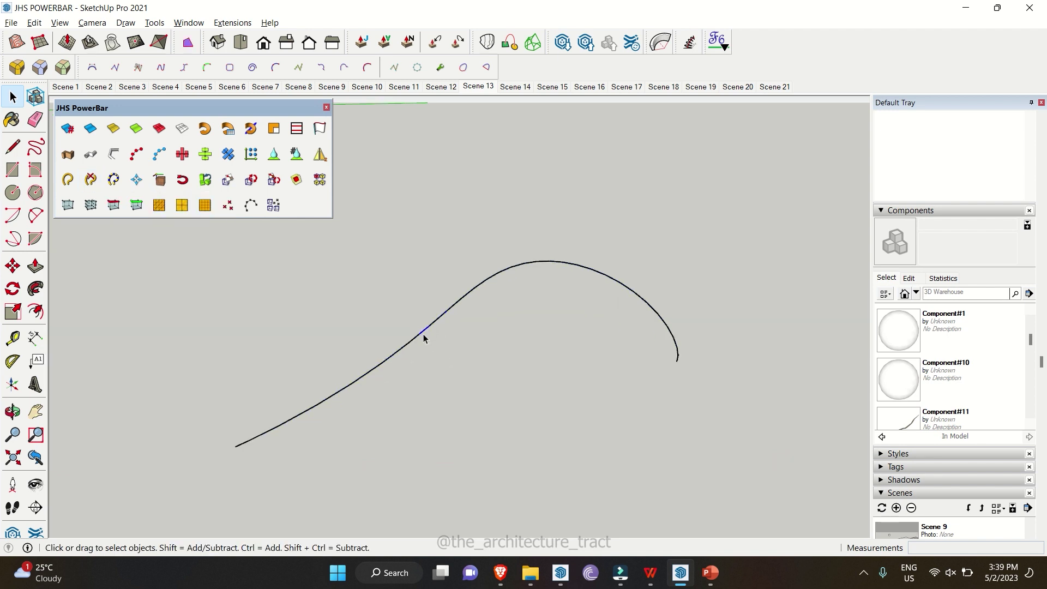
pyautogui.scroll(-3, 395, 356)
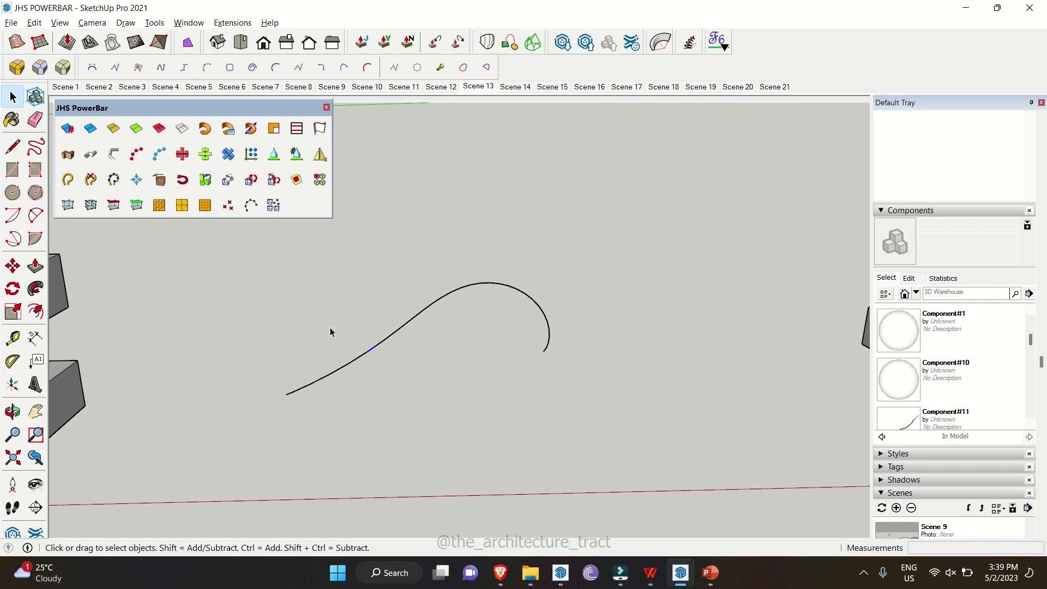
pyautogui.moveTo(274, 273); pyautogui.dragTo(574, 445)
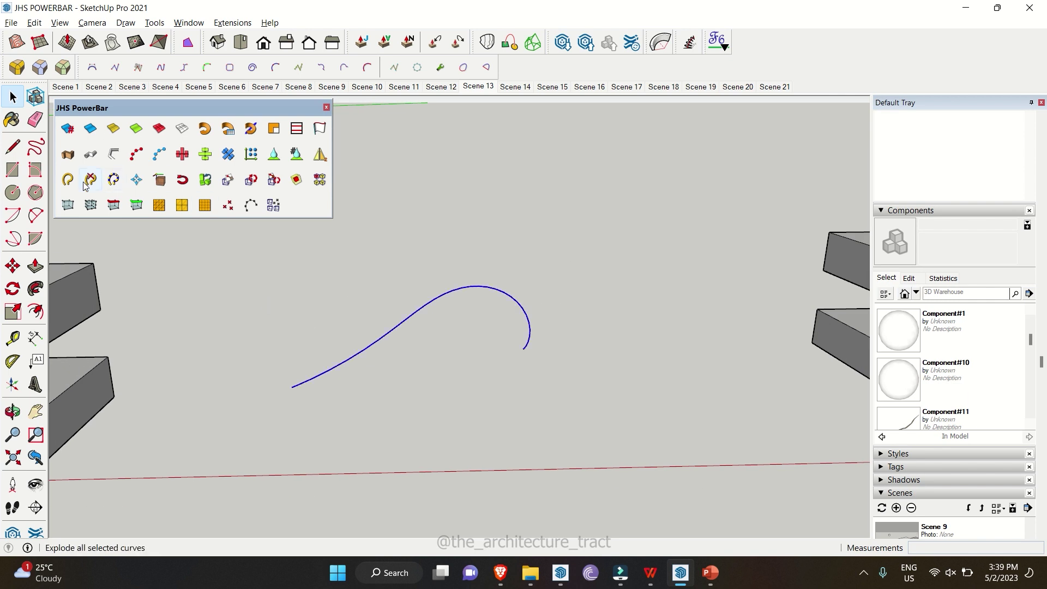
pyautogui.click(383, 326)
pyautogui.click(396, 330)
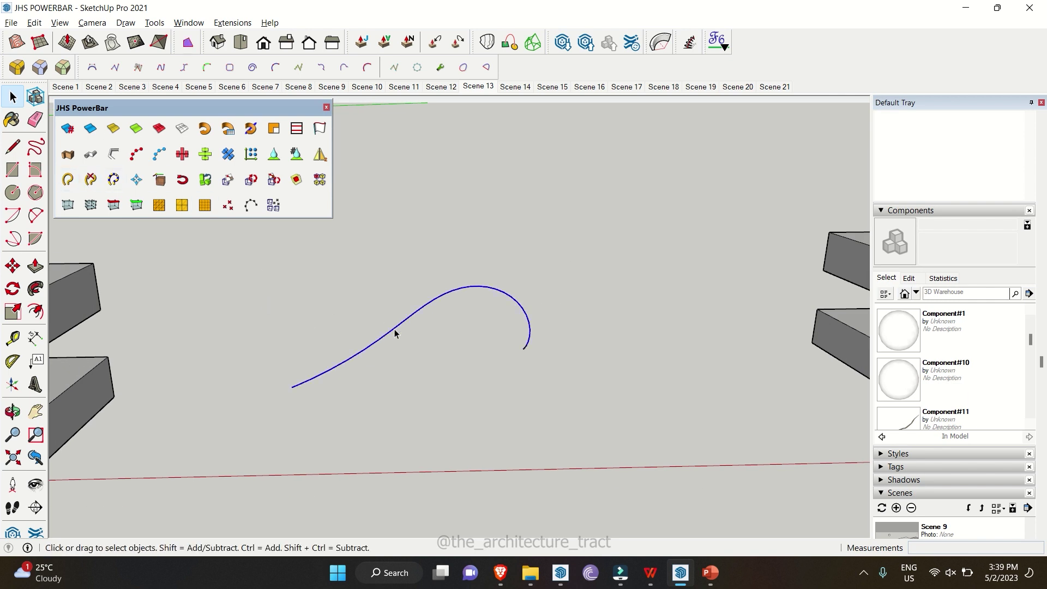
# Step: Equalise the curve into 58 segments split with C-POINTS, then go to Scene 14
pyautogui.click(121, 186)
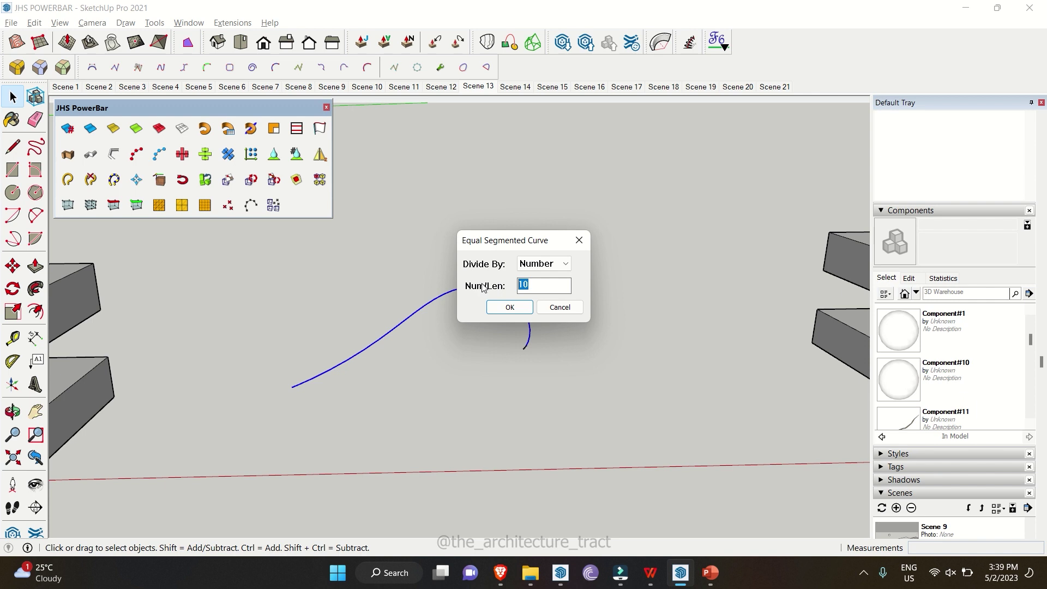
pyautogui.write('58')
pyautogui.click(510, 306)
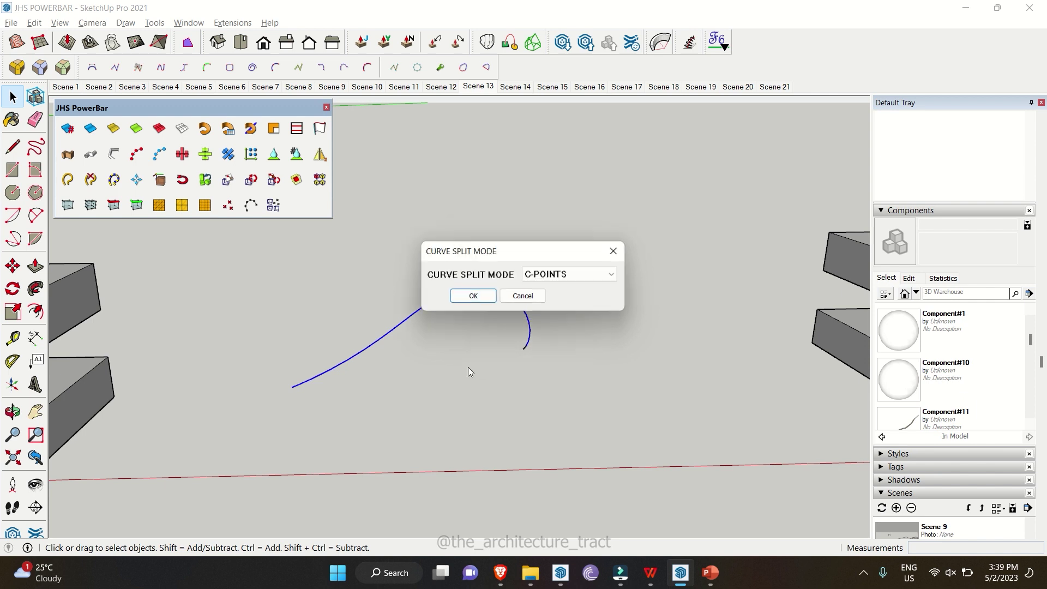
pyautogui.click(490, 301)
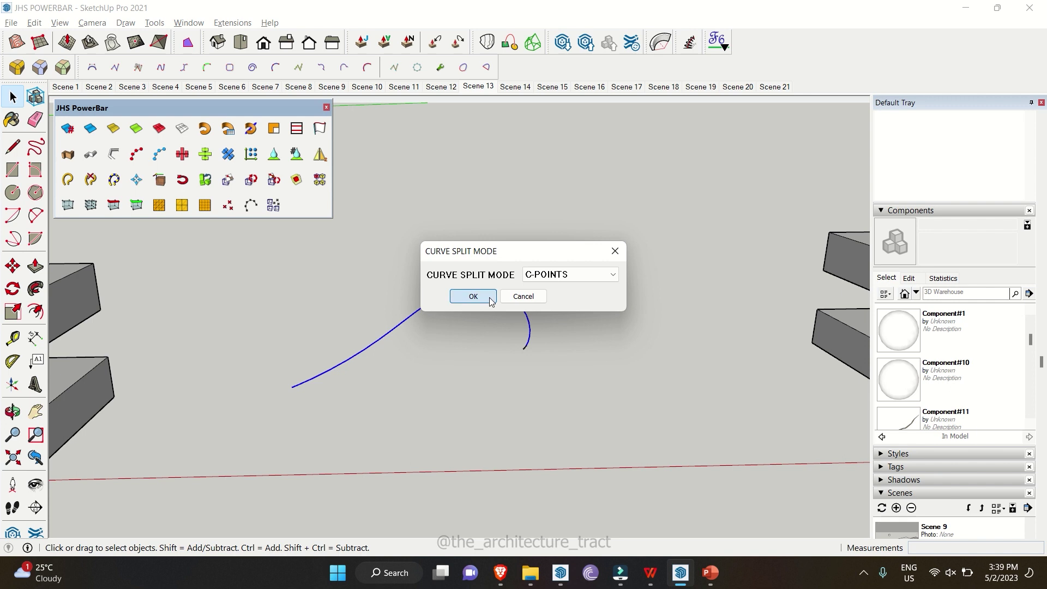
pyautogui.scroll(3, 296, 398)
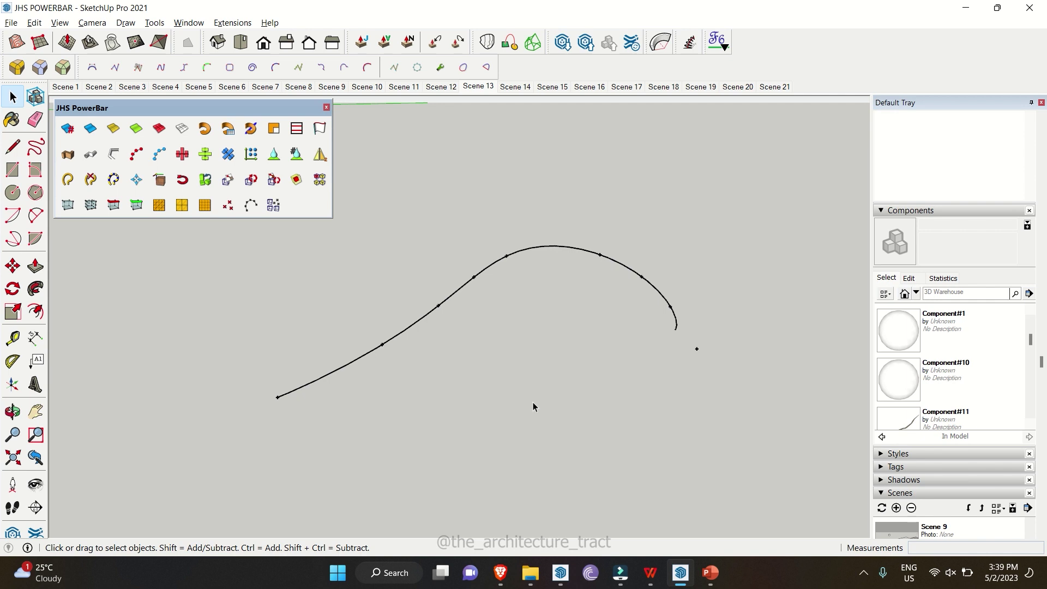
pyautogui.press('pagedown')
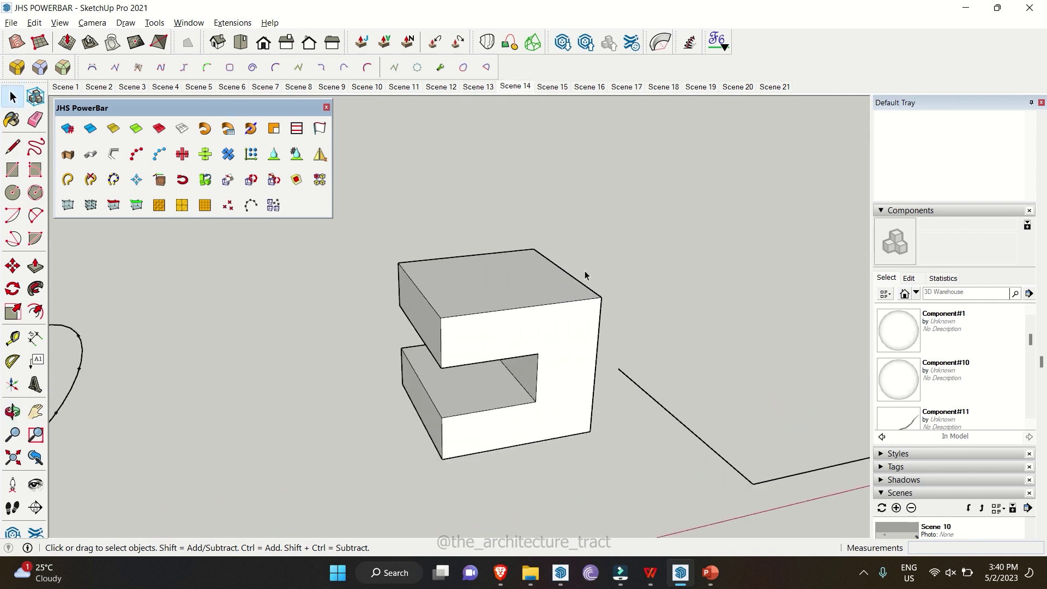
# Step: Nudge the notched box back and forth in 100 mm steps with JS MoveTool, then deselect it
pyautogui.tripleClick(453, 273)
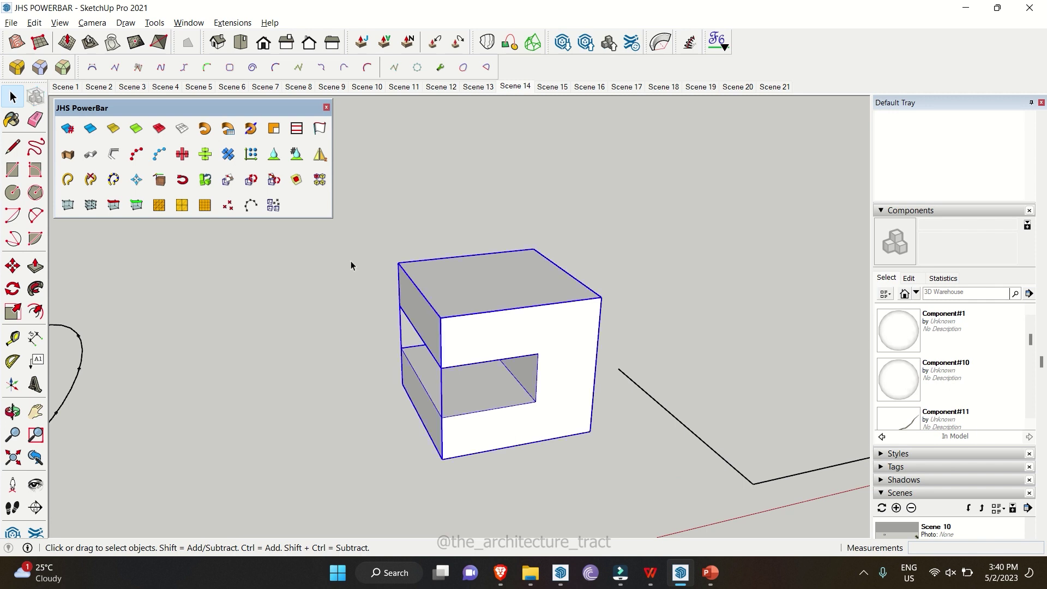
pyautogui.click(137, 182)
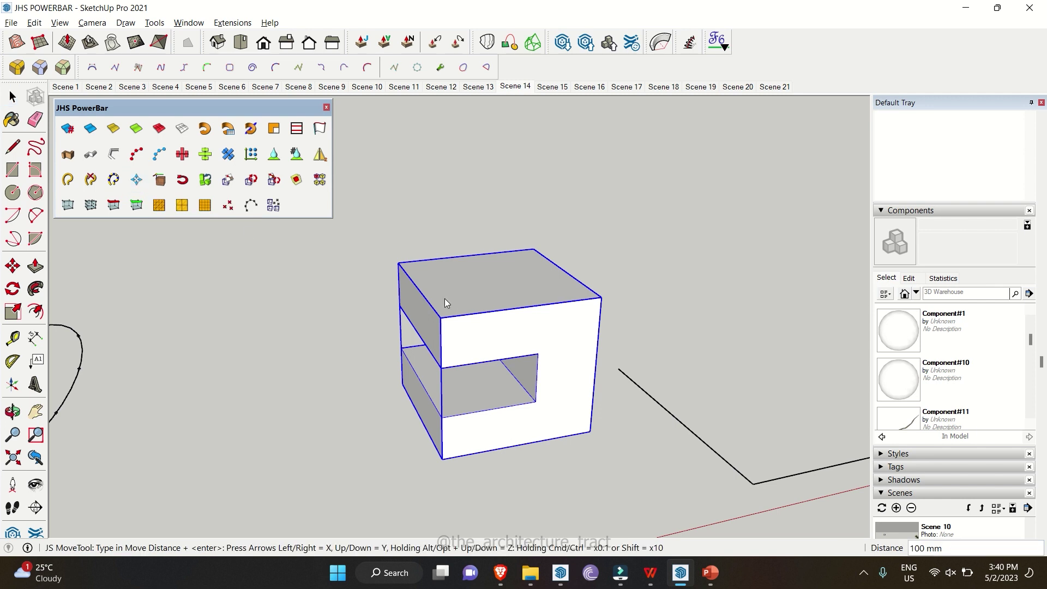
pyautogui.press('Left')
pyautogui.press('Left')
pyautogui.press('Left')
pyautogui.press('Left')
pyautogui.press('Left')
pyautogui.press('Left')
pyautogui.press('Left')
pyautogui.press('Left')
pyautogui.press('Left')
pyautogui.press('Left')
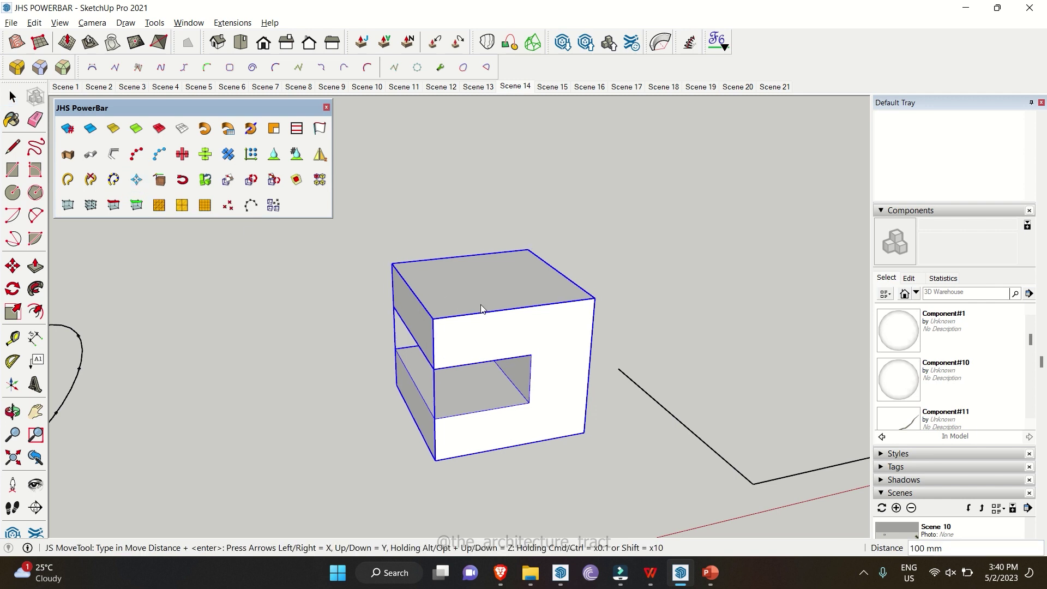
pyautogui.press('Left')
pyautogui.press('Left')
pyautogui.press('Left')
pyautogui.press('Left')
pyautogui.press('Left')
pyautogui.press('Left')
pyautogui.press('Left')
pyautogui.press('Left')
pyautogui.press('Left')
pyautogui.press('Left')
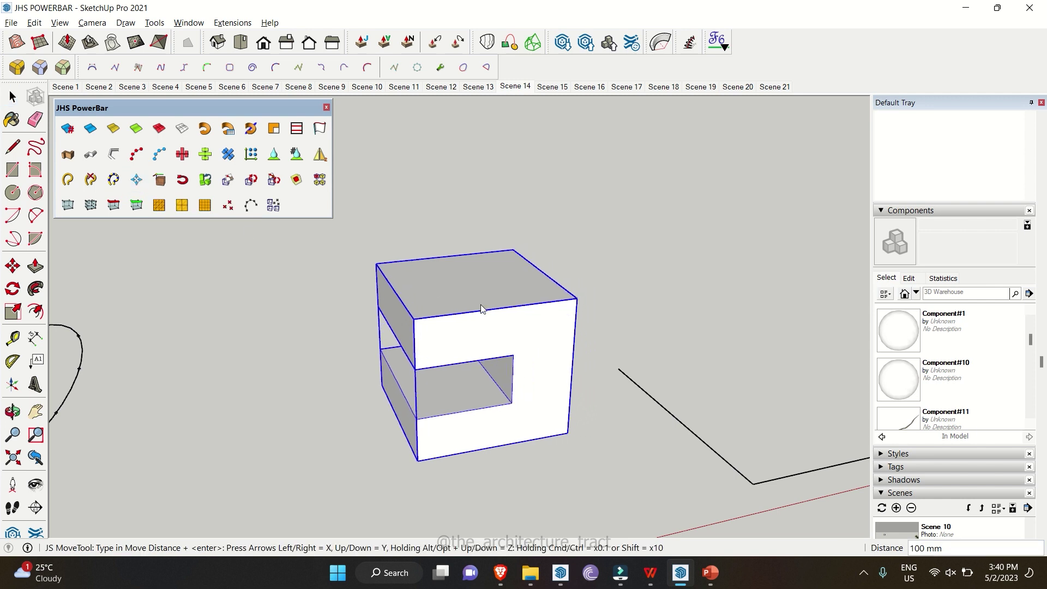
pyautogui.press('Right')
pyautogui.press('Right')
pyautogui.press('Right')
pyautogui.press('Right')
pyautogui.press('Right')
pyautogui.press('Right')
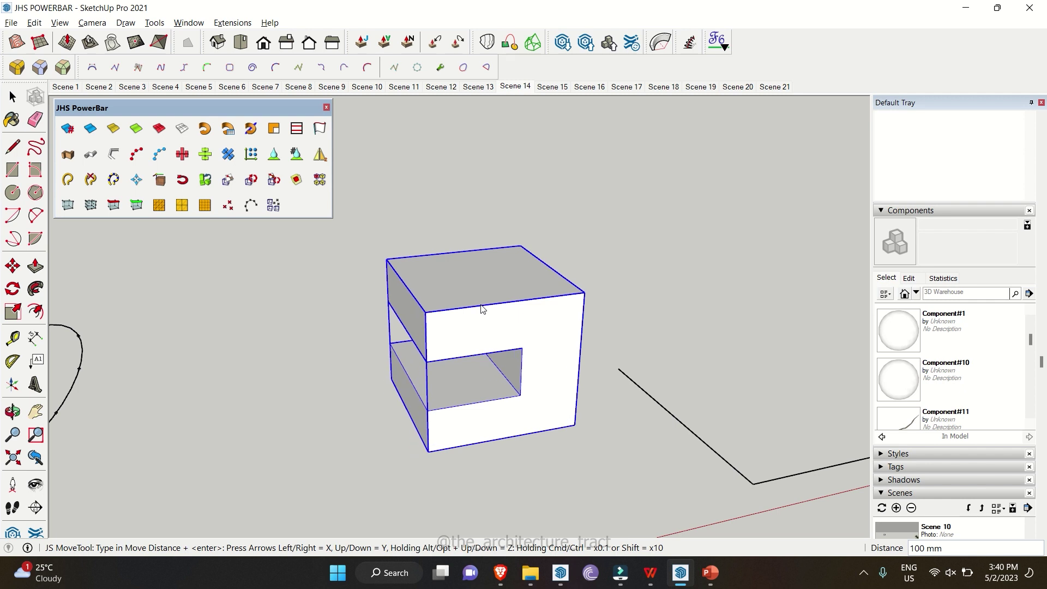
pyautogui.press('Left')
pyautogui.press('Left')
pyautogui.press('Left')
pyautogui.press('Left')
pyautogui.press('Left')
pyautogui.press('Right')
pyautogui.press('Right')
pyautogui.press('Right')
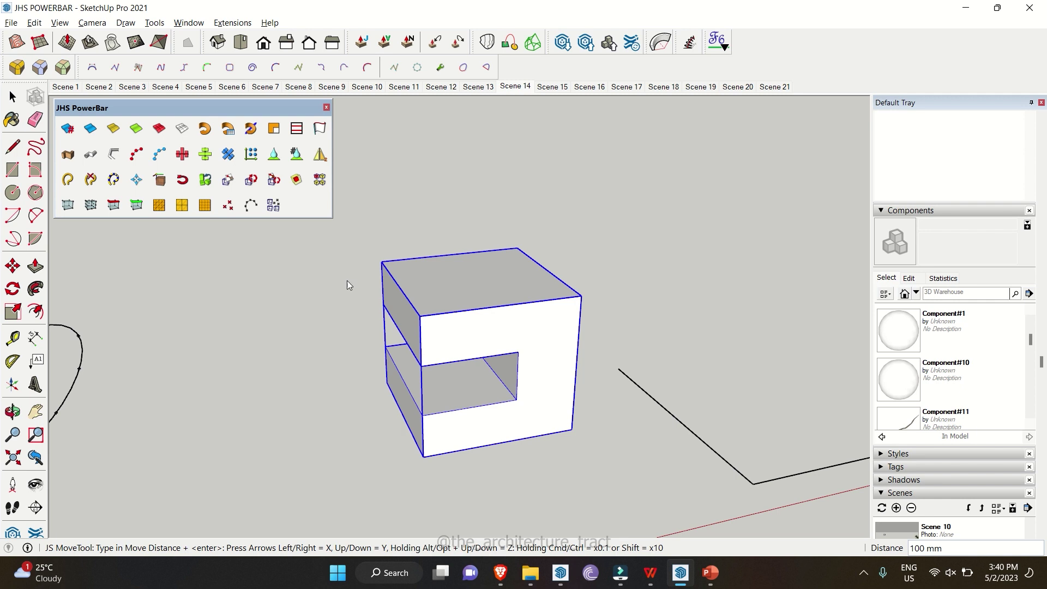
pyautogui.click(11, 94)
pyautogui.click(259, 312)
pyautogui.moveTo(259, 312); pyautogui.dragTo(371, 327, button='middle')
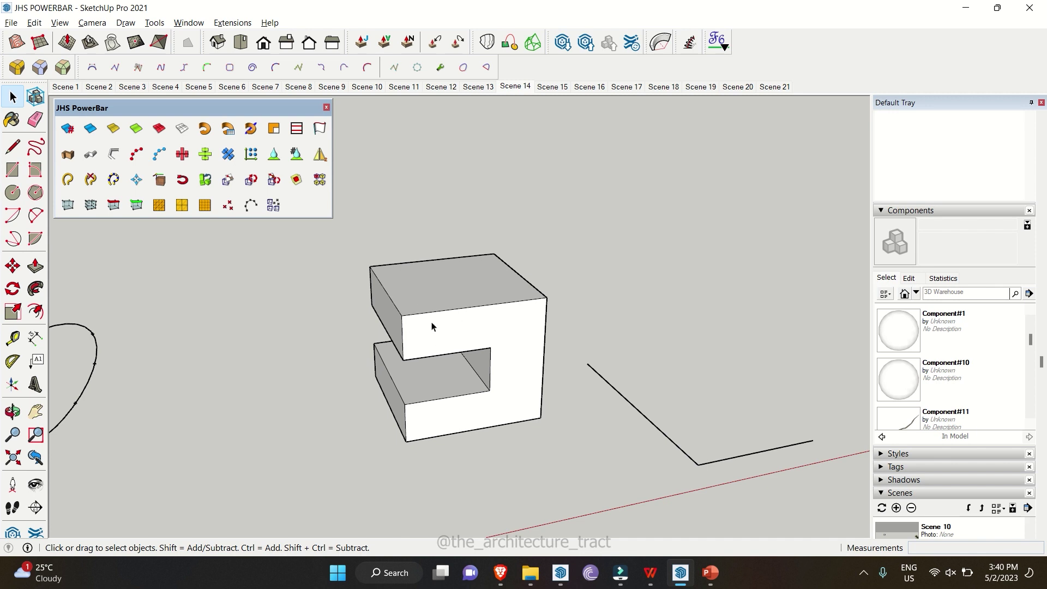
# Step: Align the notched box to the angled line's corner using origin, red and green points, then go to Scene 15
pyautogui.tripleClick(492, 341)
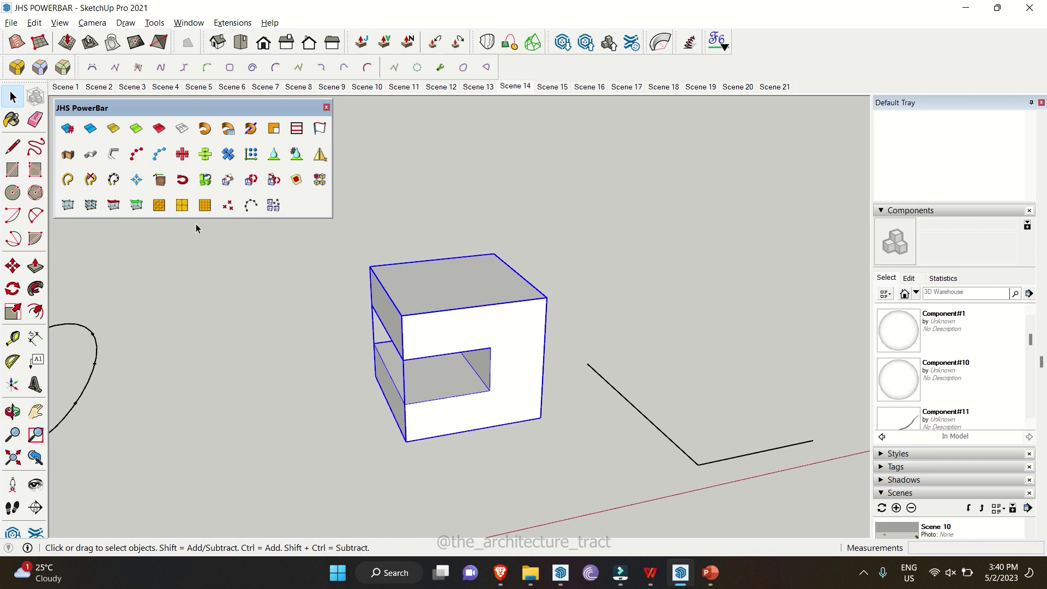
pyautogui.click(162, 185)
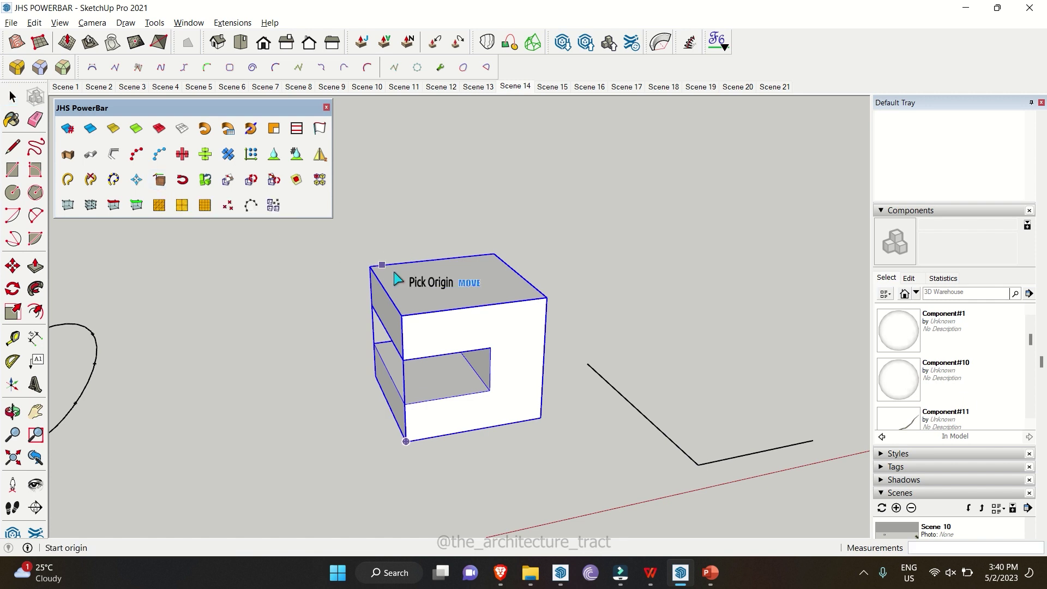
pyautogui.click(406, 441)
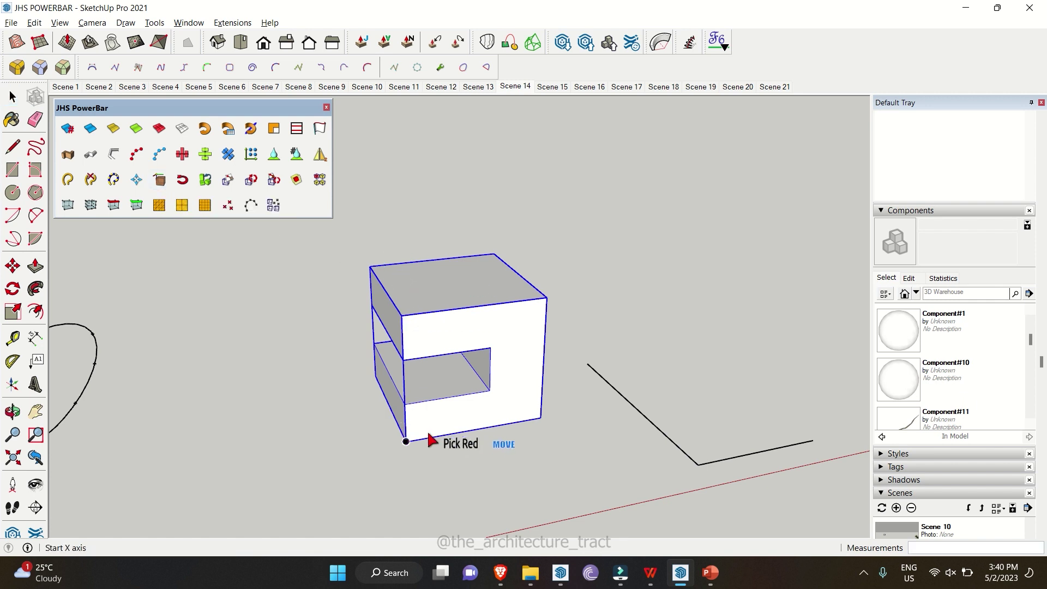
pyautogui.click(540, 418)
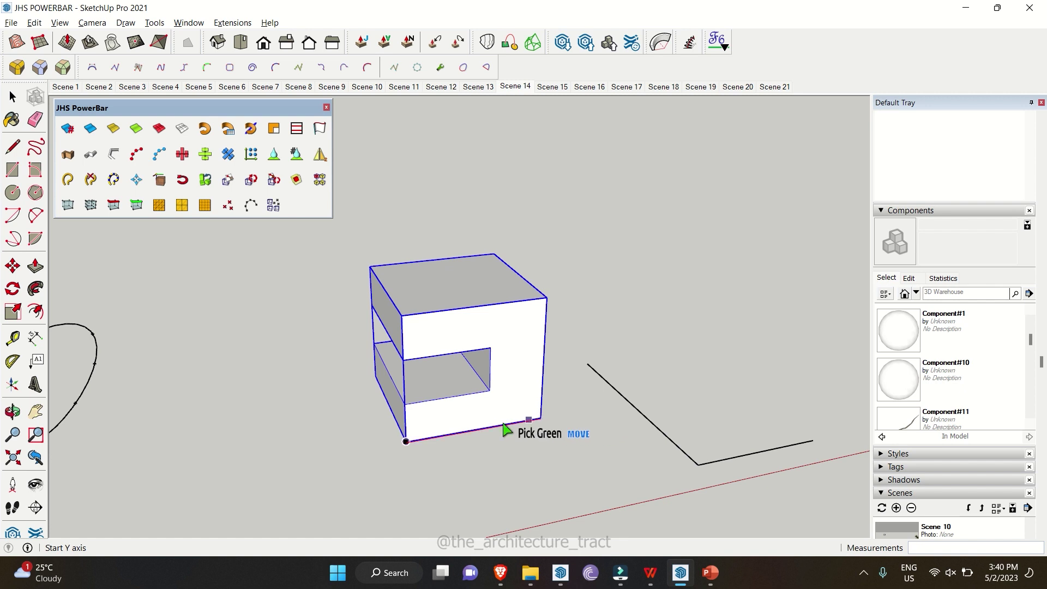
pyautogui.click(376, 377)
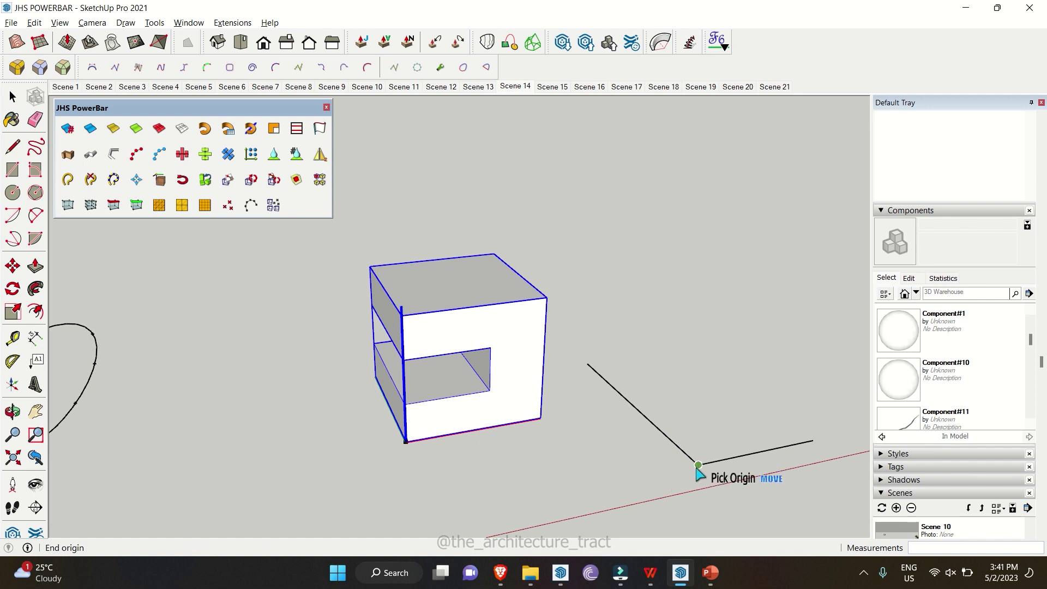
pyautogui.click(698, 465)
pyautogui.click(806, 443)
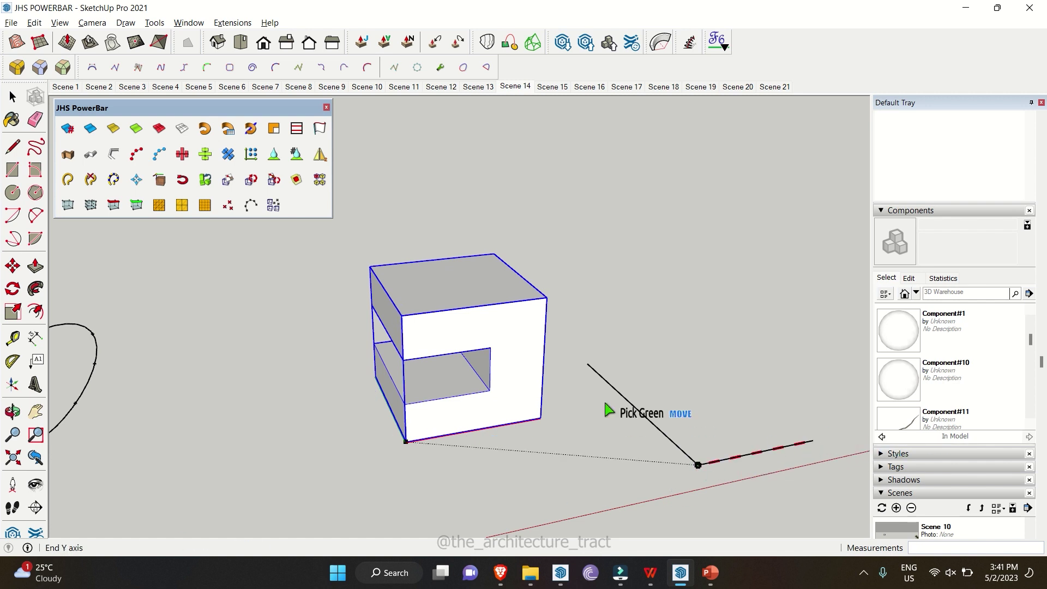
pyautogui.click(587, 364)
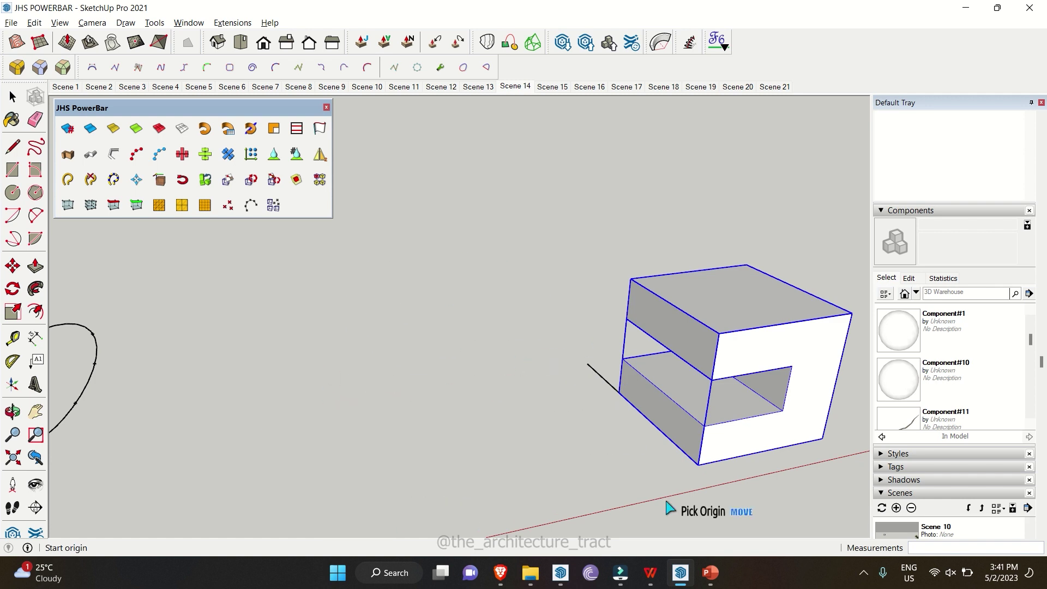
pyautogui.press('pagedown')
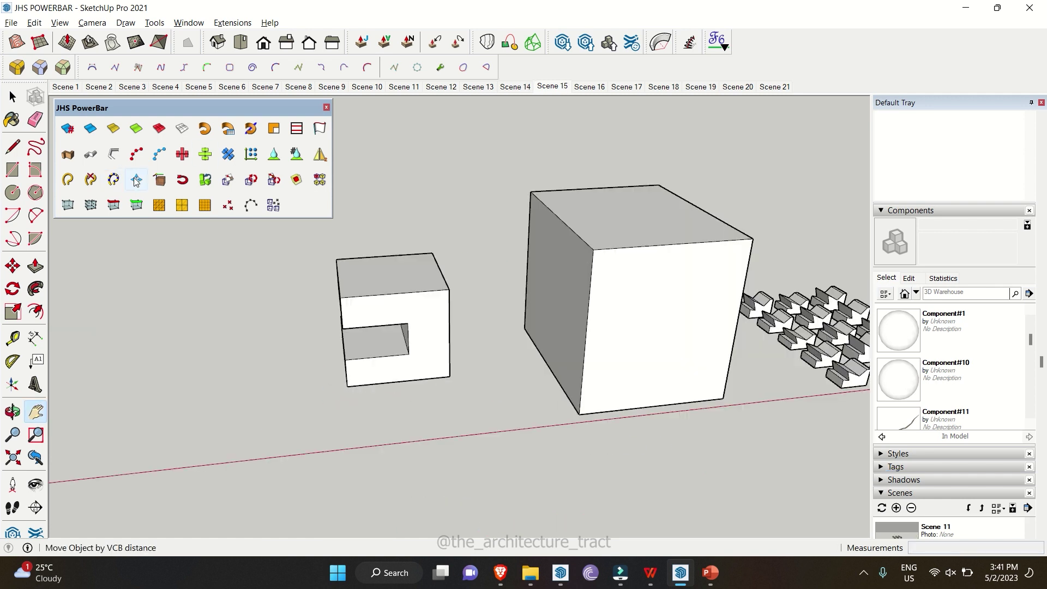
# Step: In Scene 15, select the large cube and start Rotix, moving its palette aside
pyautogui.press('h')
pyautogui.press('space')
pyautogui.click(598, 265)
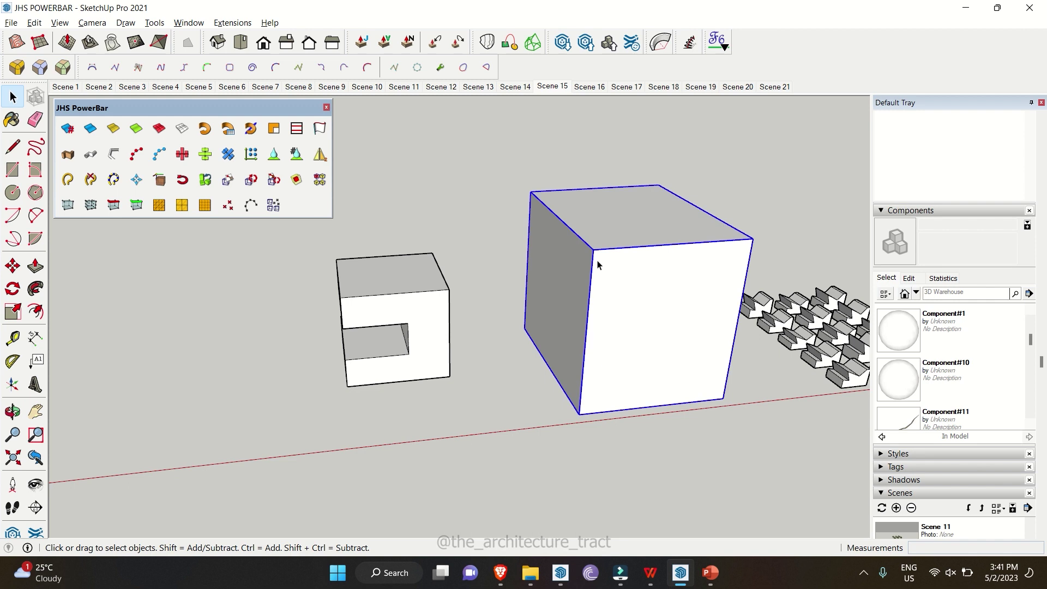
pyautogui.click(205, 180)
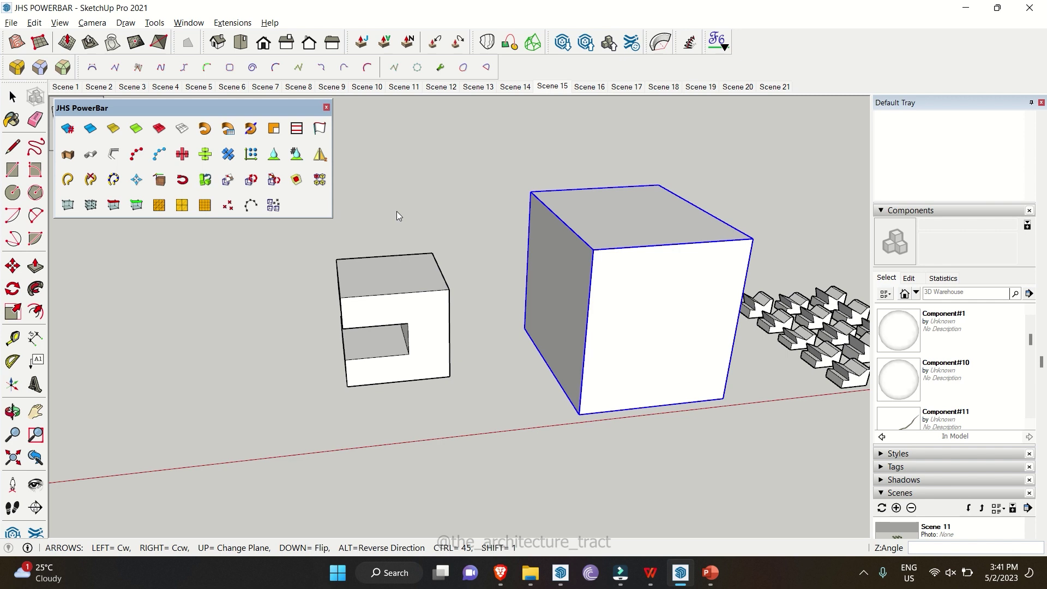
pyautogui.moveTo(202, 111); pyautogui.dragTo(205, 399)
# Step: Rotate the cube in 15° steps about different axes, then switch to Scene 16
pyautogui.click(578, 263)
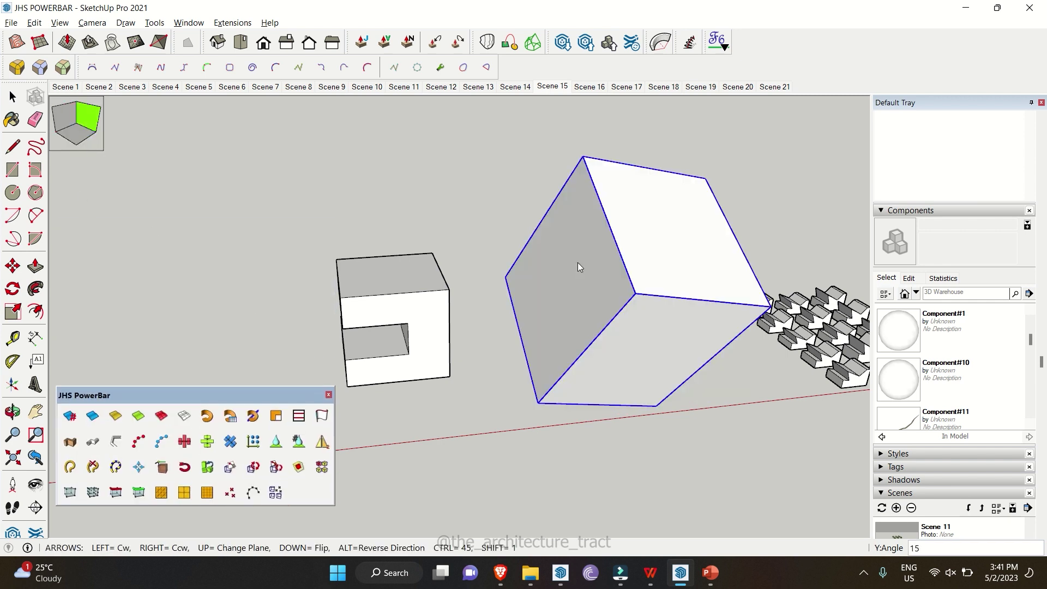
pyautogui.press('Up')
pyautogui.press('Up')
pyautogui.press('Up')
pyautogui.press('Up')
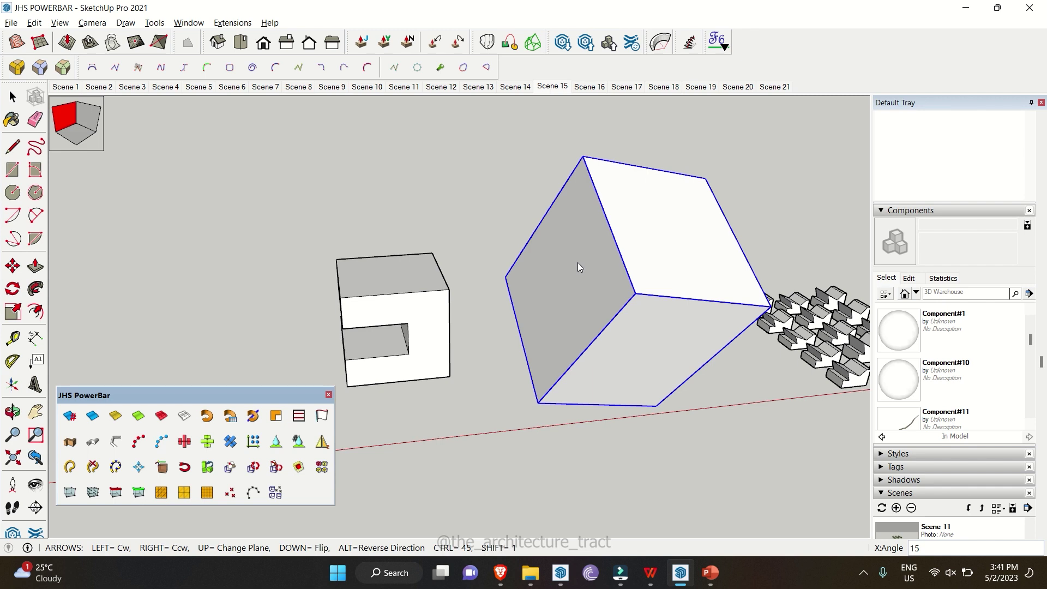
pyautogui.press('Up')
pyautogui.press('Up')
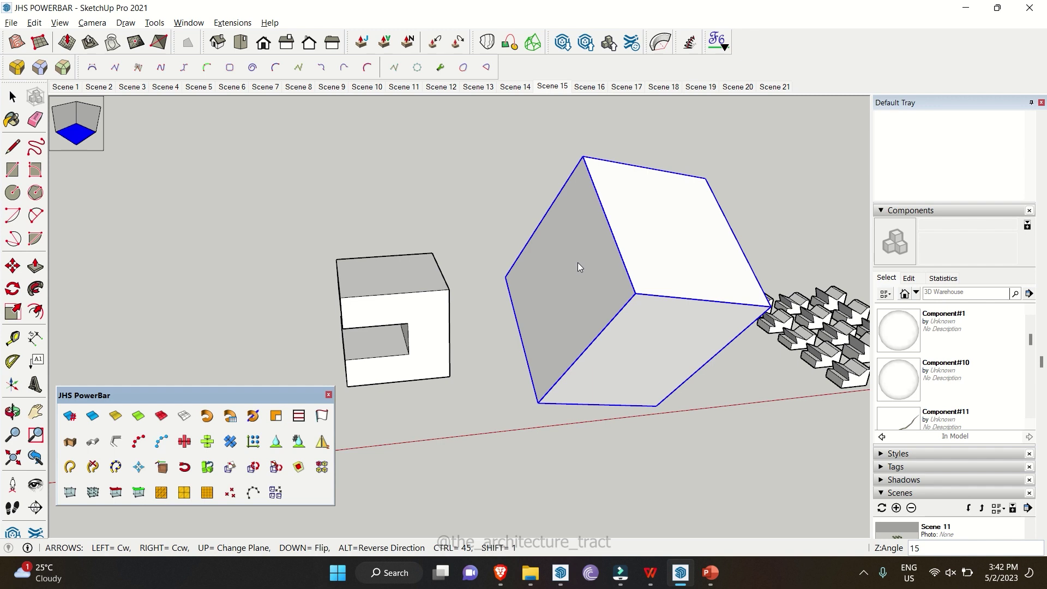
pyautogui.press('Left')
pyautogui.press('Left')
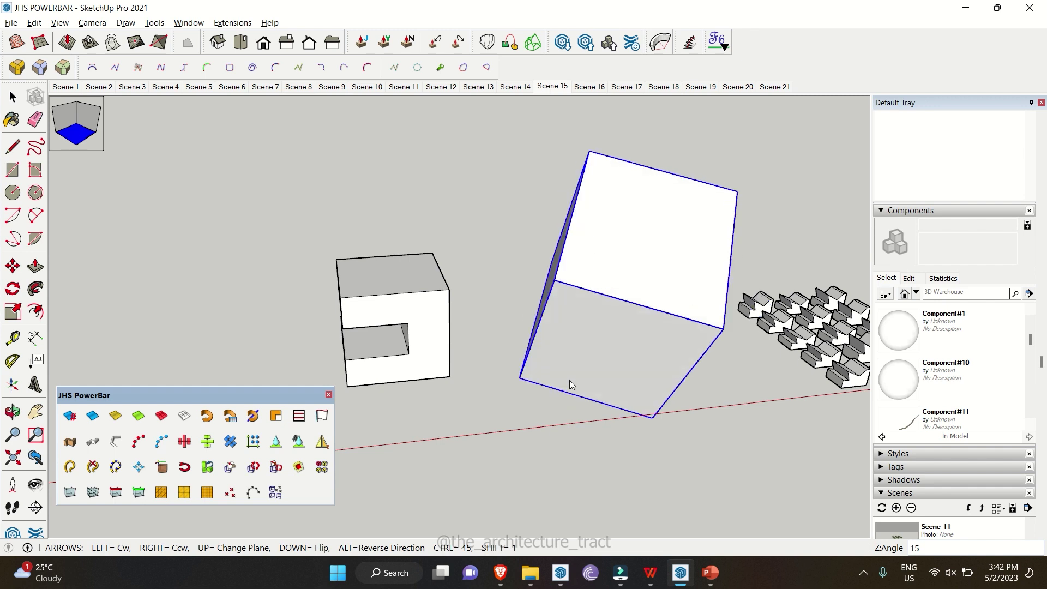
pyautogui.press('Left')
pyautogui.press('Left')
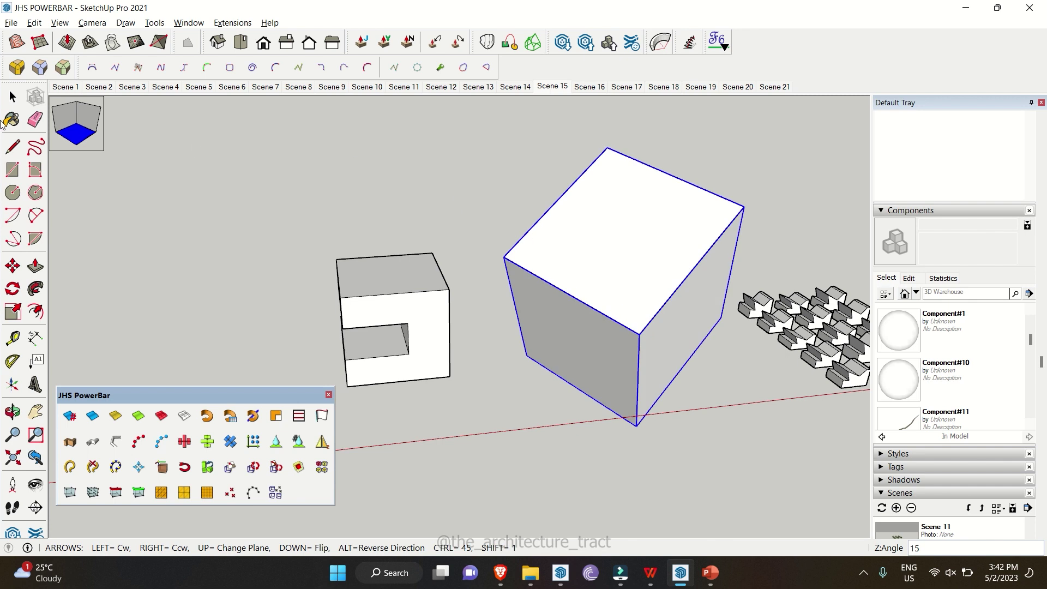
pyautogui.click(12, 96)
pyautogui.press('pagedown')
pyautogui.moveTo(251, 395); pyautogui.dragTo(248, 112)
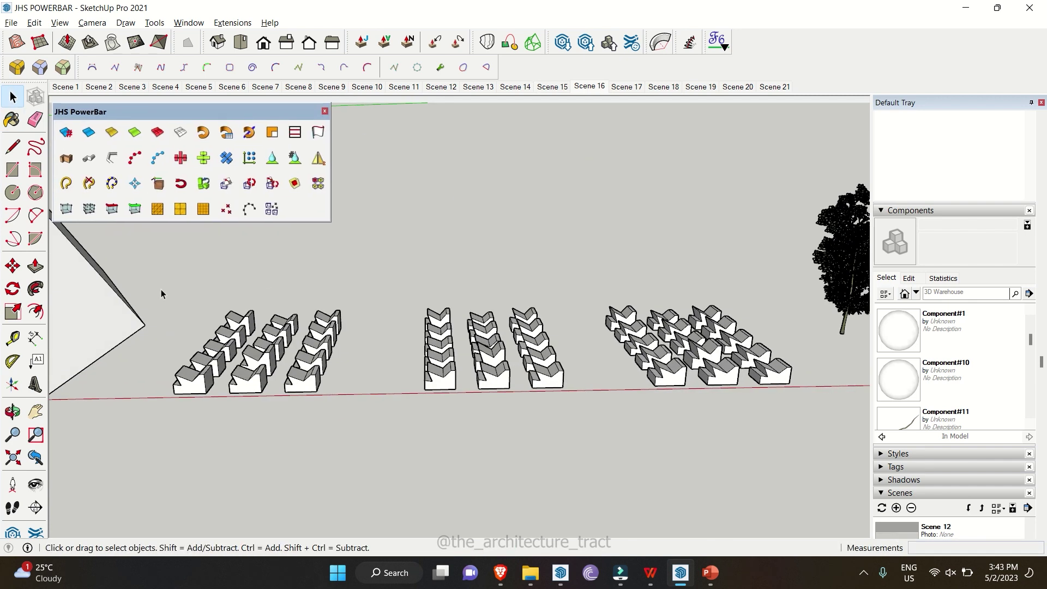
# Step: Randomly rescale the left group of chevron blocks several times with Random Scale
pyautogui.moveTo(148, 291); pyautogui.dragTo(360, 433)
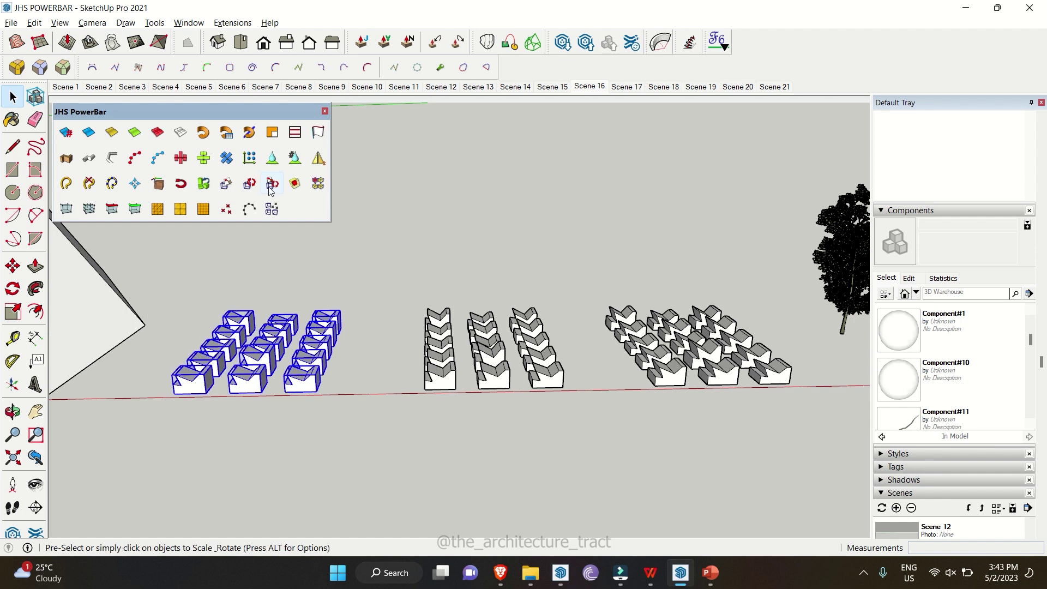
pyautogui.moveTo(157, 291); pyautogui.dragTo(345, 417)
pyautogui.click(226, 185)
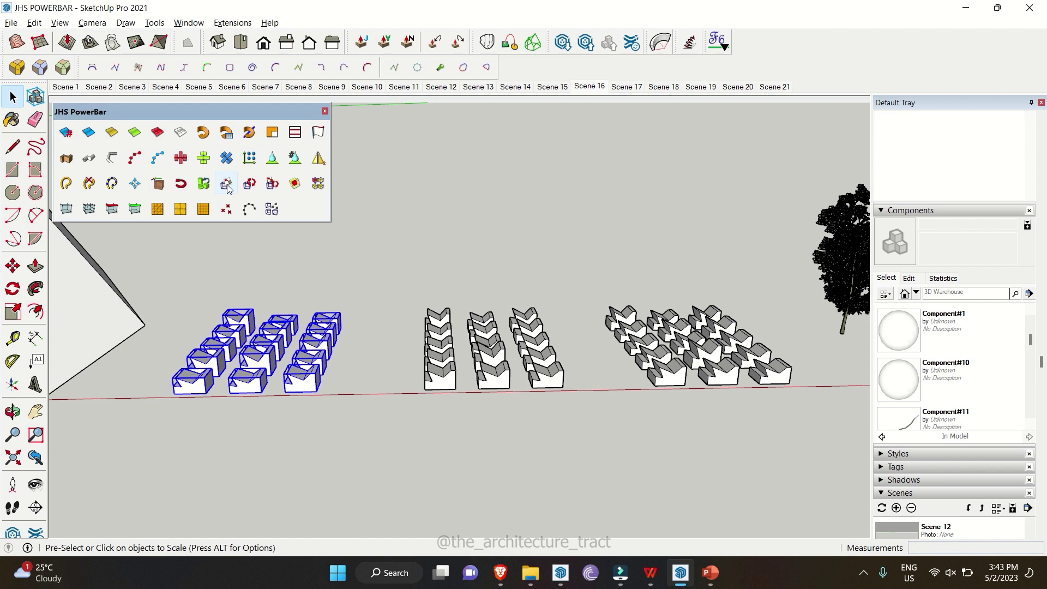
pyautogui.scroll(4, 247, 371)
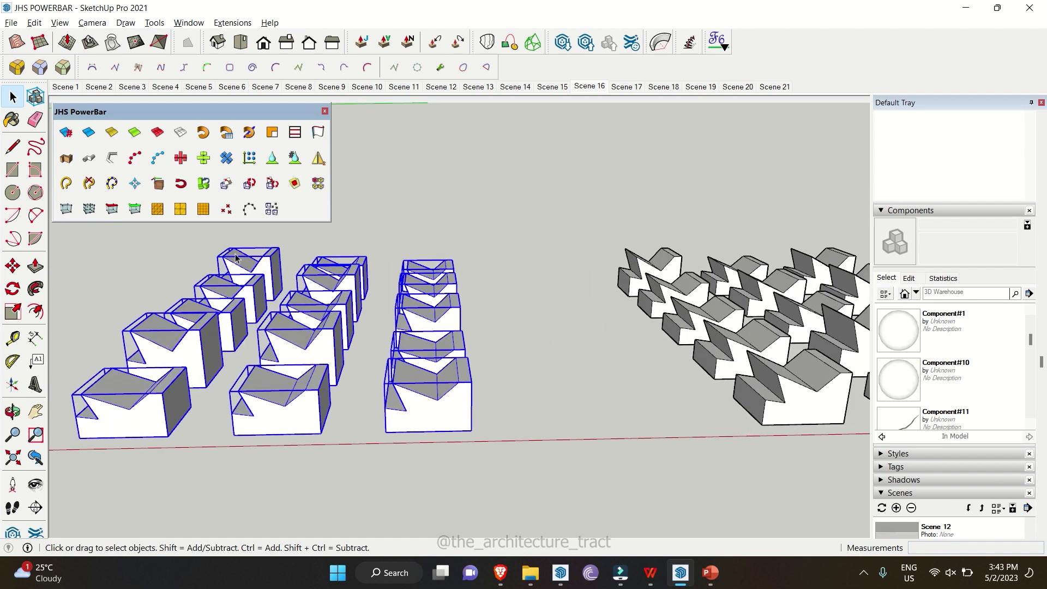
pyautogui.click(227, 184)
pyautogui.click(226, 184)
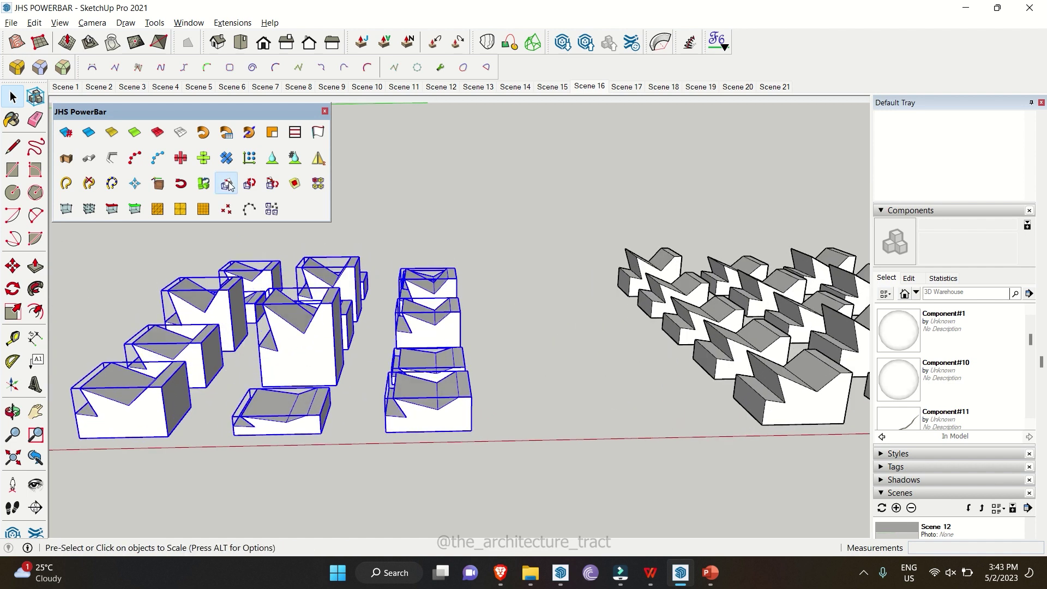
pyautogui.click(227, 184)
pyautogui.click(226, 184)
pyautogui.click(113, 306)
# Step: Select the three middle columns of shapes and randomly rotate them three times
pyautogui.scroll(-3, 113, 306)
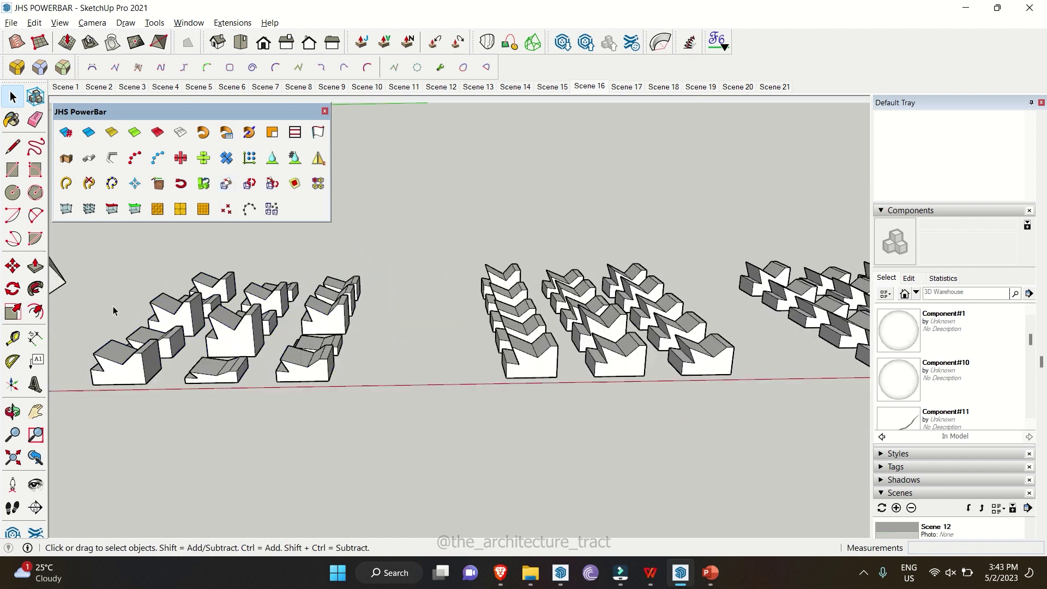
pyautogui.scroll(-2, 113, 306)
pyautogui.scroll(1, 355, 278)
pyautogui.moveTo(352, 254); pyautogui.dragTo(520, 406)
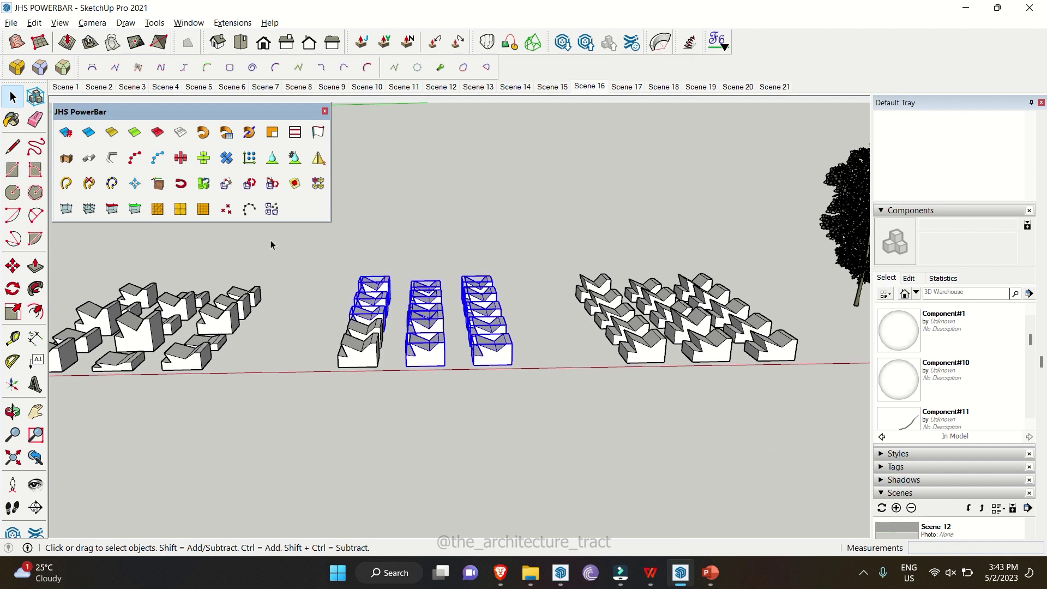
pyautogui.moveTo(303, 245); pyautogui.dragTo(321, 284)
pyautogui.scroll(2, 505, 376)
pyautogui.click(249, 183)
pyautogui.click(250, 186)
pyautogui.click(254, 188)
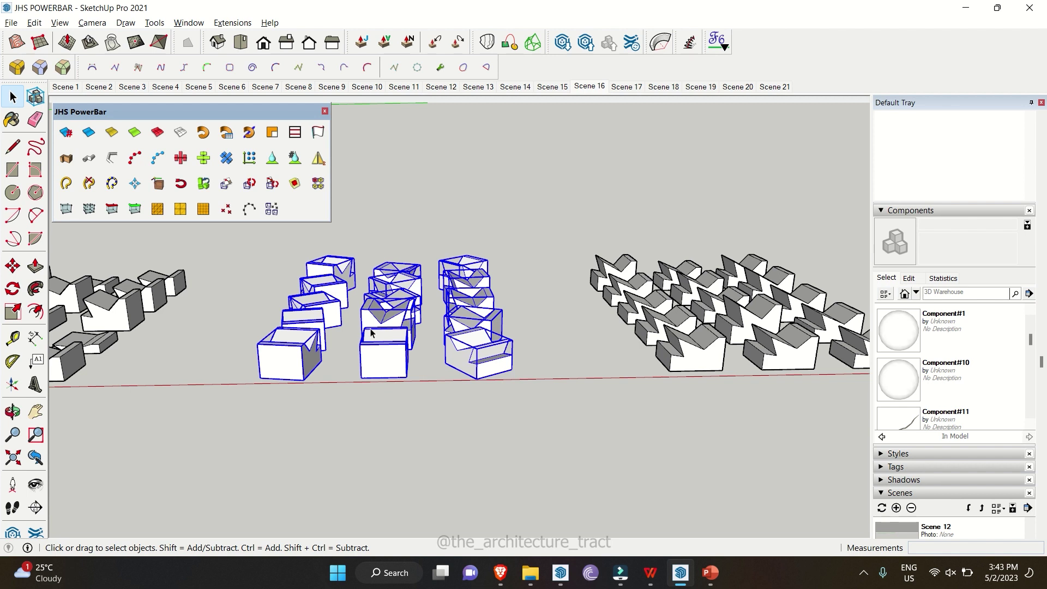
# Step: Pan to the untouched rows and box-select the three rows of stacked shapes
pyautogui.scroll(-2, 464, 389)
pyautogui.scroll(3, 703, 362)
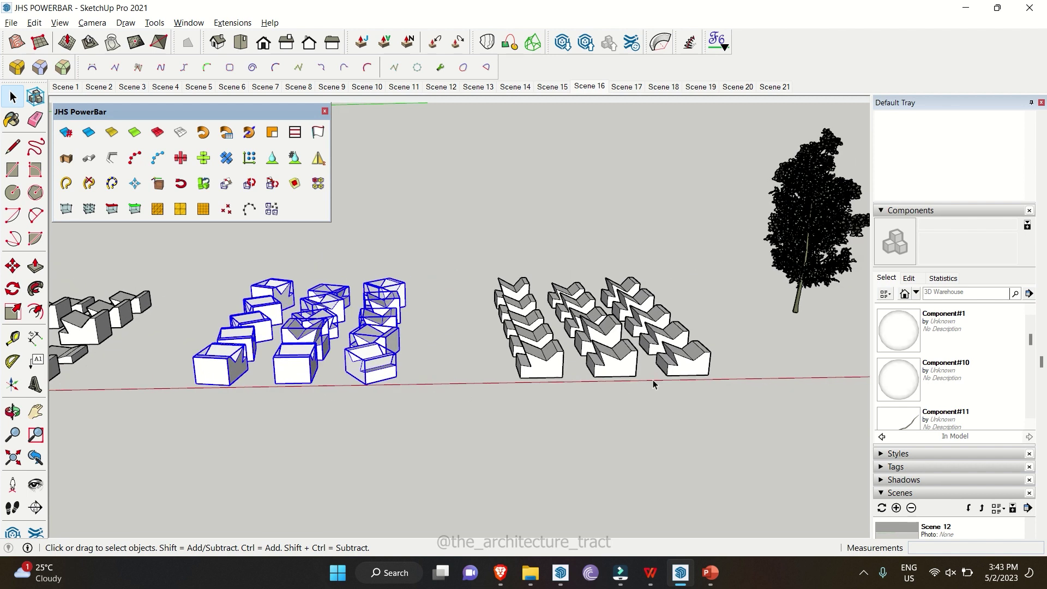
pyautogui.keyDown('shift'); pyautogui.moveTo(643, 366); pyautogui.dragTo(507, 370, button='middle'); pyautogui.keyUp('shift')
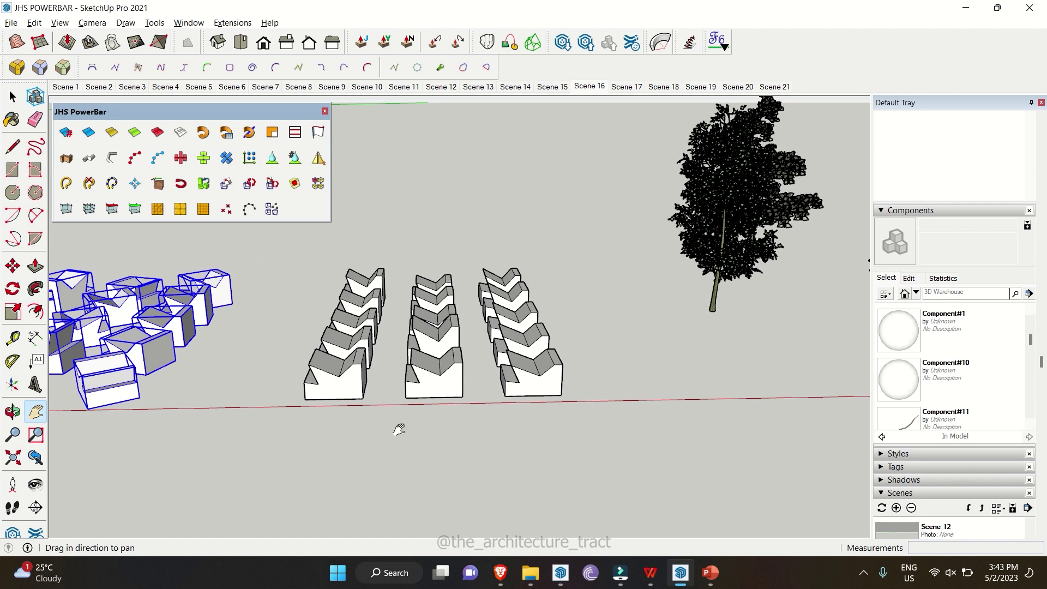
pyautogui.click(407, 332)
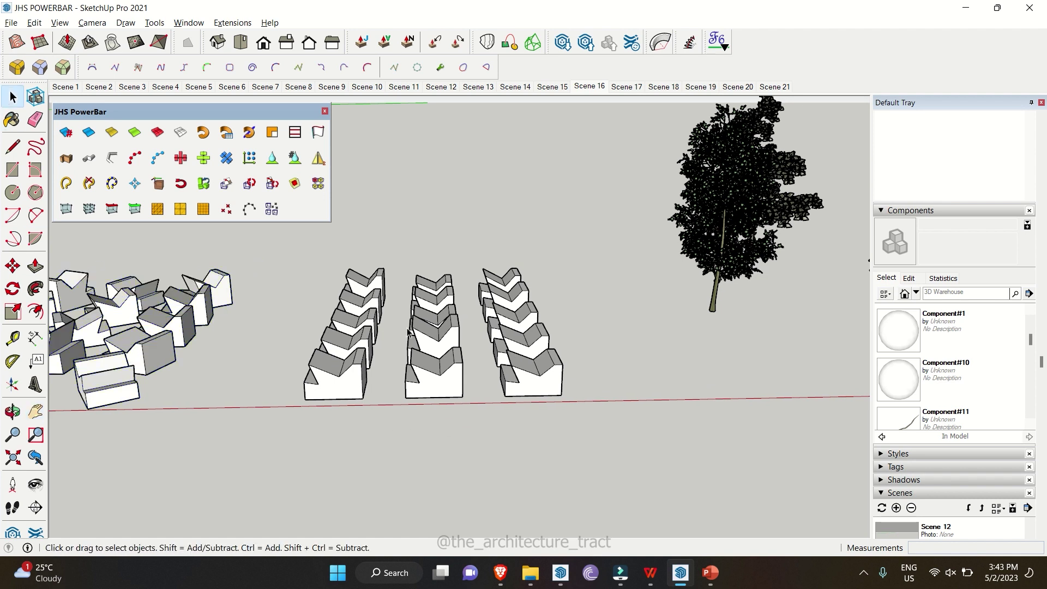
pyautogui.moveTo(280, 259); pyautogui.dragTo(577, 429)
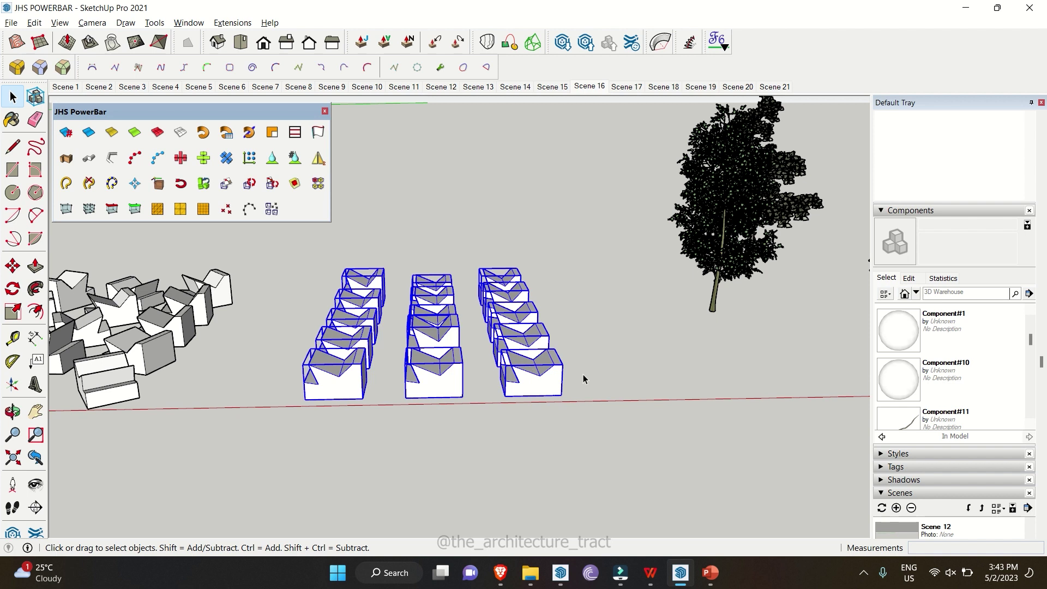
# Step: Apply random scale and rotation to the selected shape rows with Scale/Rotate, seven times over
pyautogui.click(273, 185)
pyautogui.click(273, 184)
pyautogui.click(272, 184)
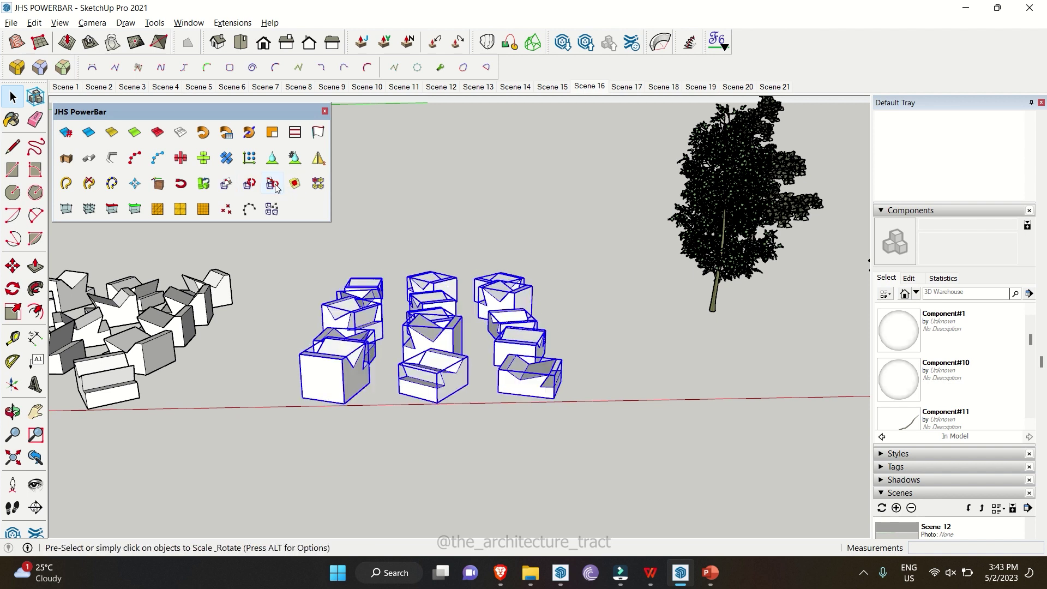
pyautogui.click(272, 185)
pyautogui.click(272, 184)
pyautogui.click(273, 184)
pyautogui.click(273, 184)
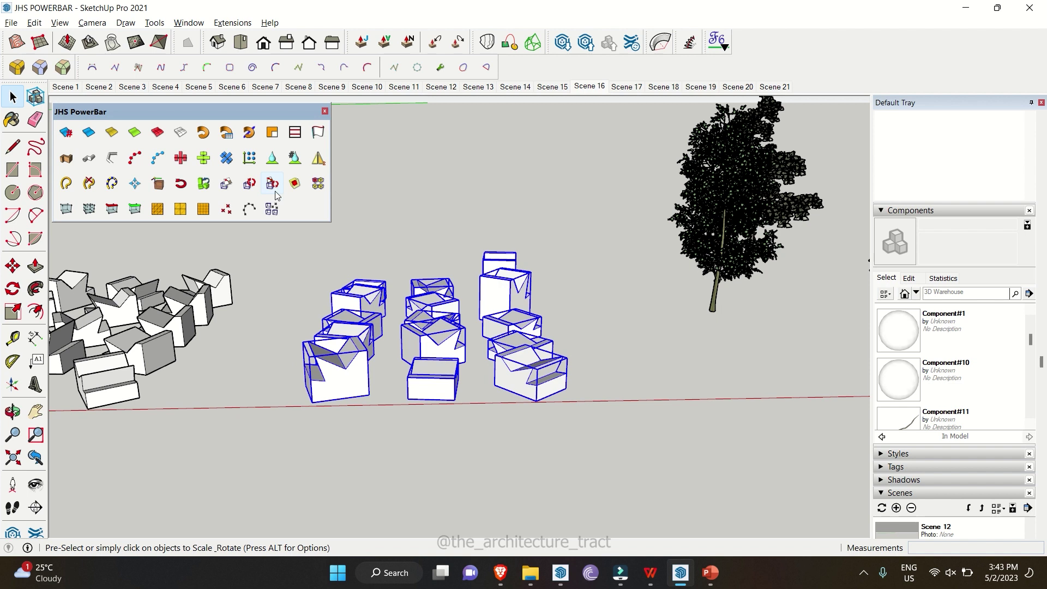
# Step: Clear the selection and orbit and zoom until the three trees fill the view
pyautogui.click(264, 269)
pyautogui.moveTo(255, 256); pyautogui.dragTo(676, 327, button='middle')
pyautogui.scroll(3, 676, 327)
pyautogui.scroll(1, 676, 327)
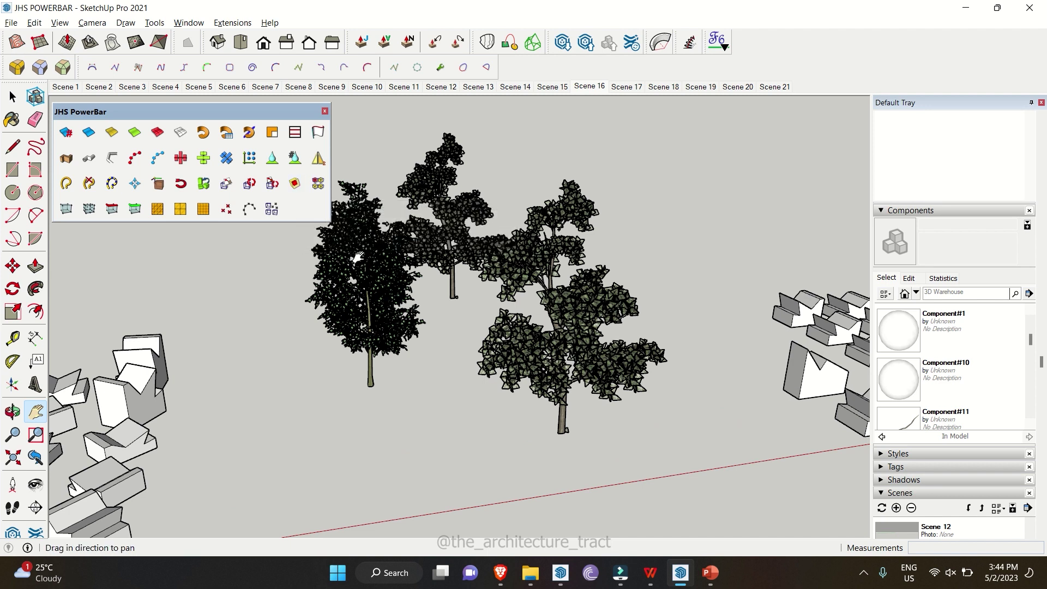
# Step: Turn the left, right and back trees into proxy boxes one at a time
pyautogui.click(295, 186)
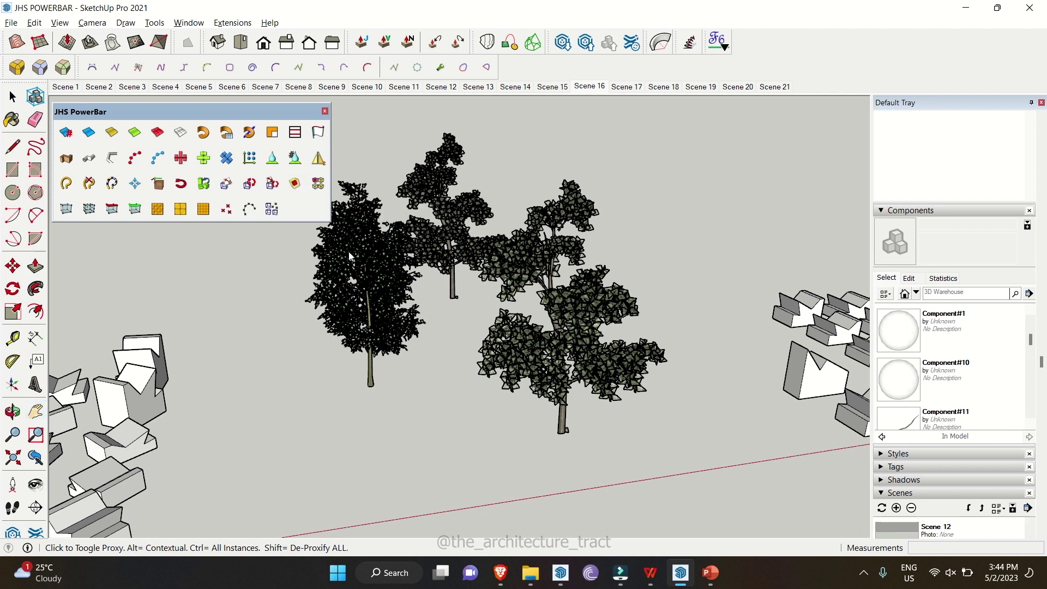
pyautogui.click(359, 264)
pyautogui.click(359, 264)
pyautogui.click(494, 282)
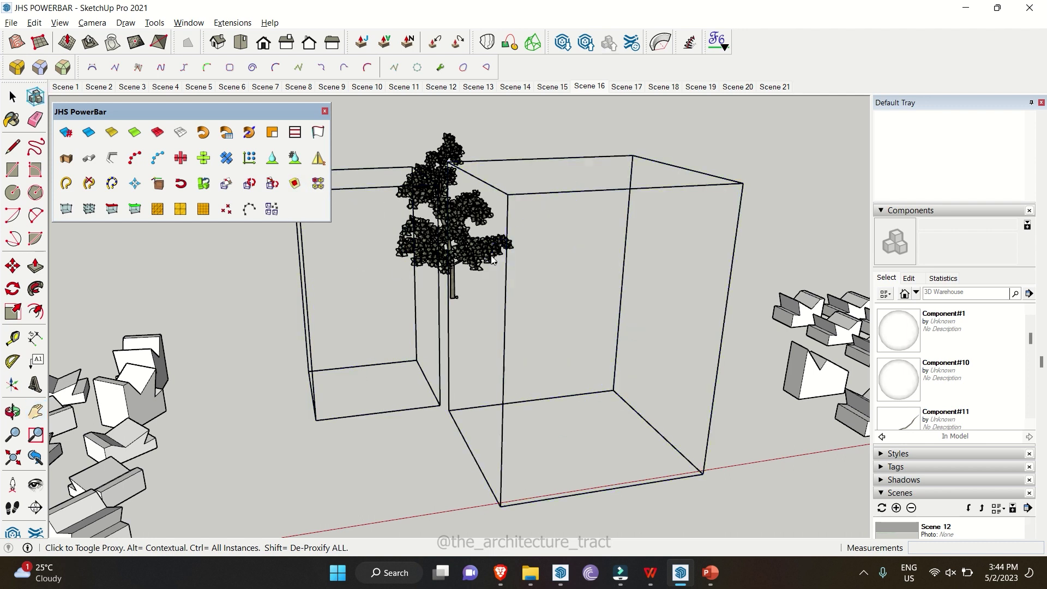
pyautogui.click(476, 283)
pyautogui.moveTo(412, 458); pyautogui.dragTo(469, 349, button='middle')
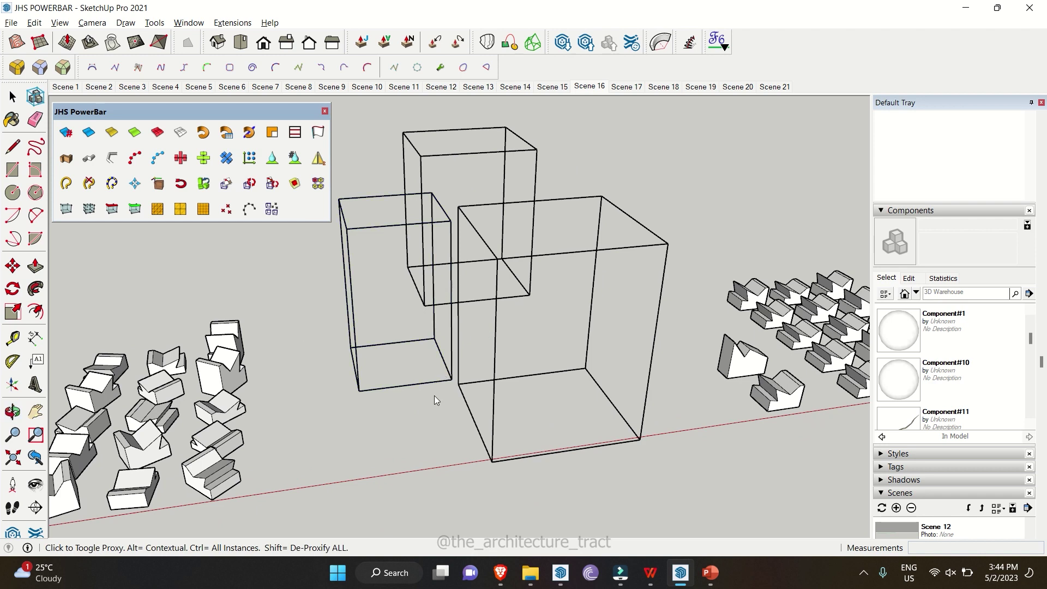
pyautogui.moveTo(434, 400); pyautogui.dragTo(581, 390, button='middle')
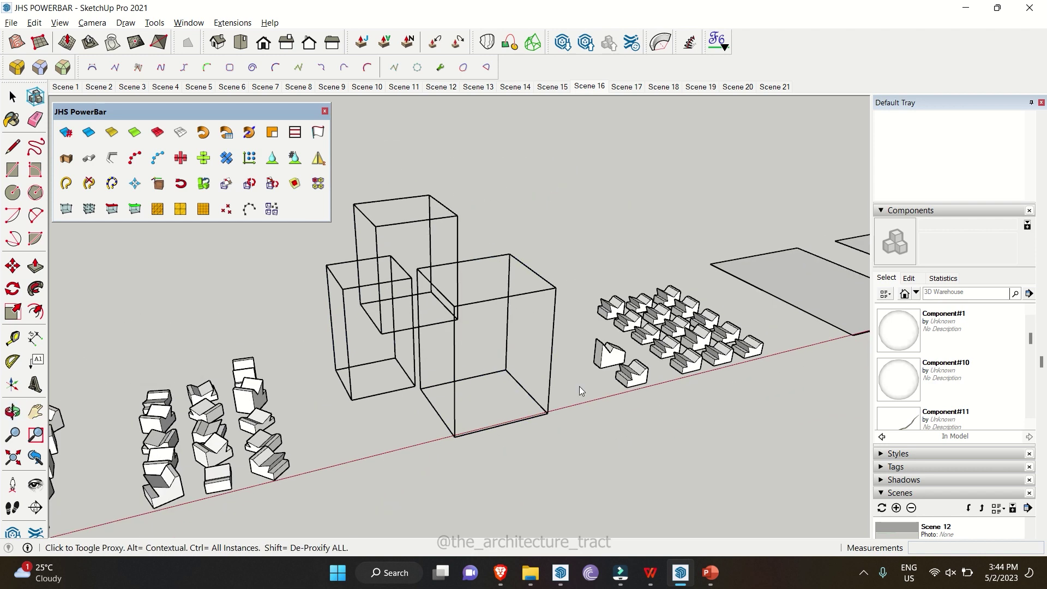
pyautogui.scroll(1, 713, 370)
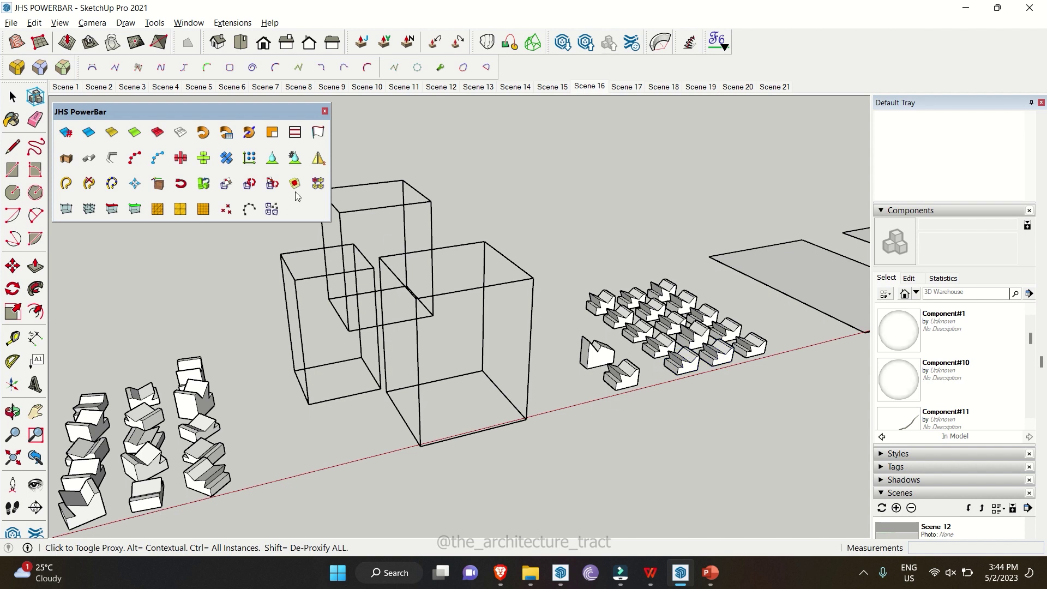
# Step: Toggle the back, left and front proxy boxes back into full trees
pyautogui.click(357, 228)
pyautogui.click(327, 281)
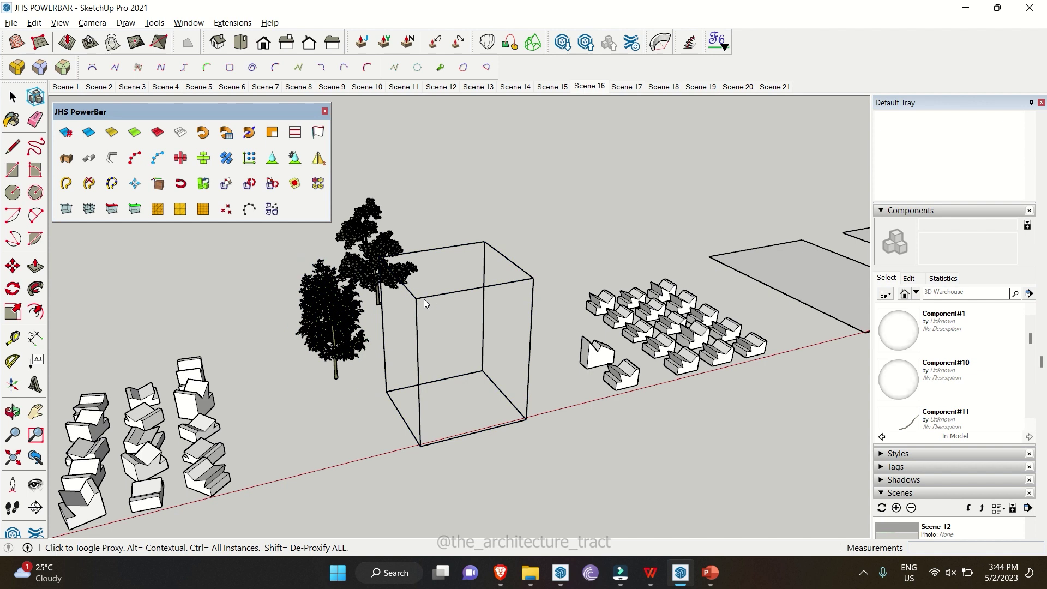
pyautogui.click(424, 299)
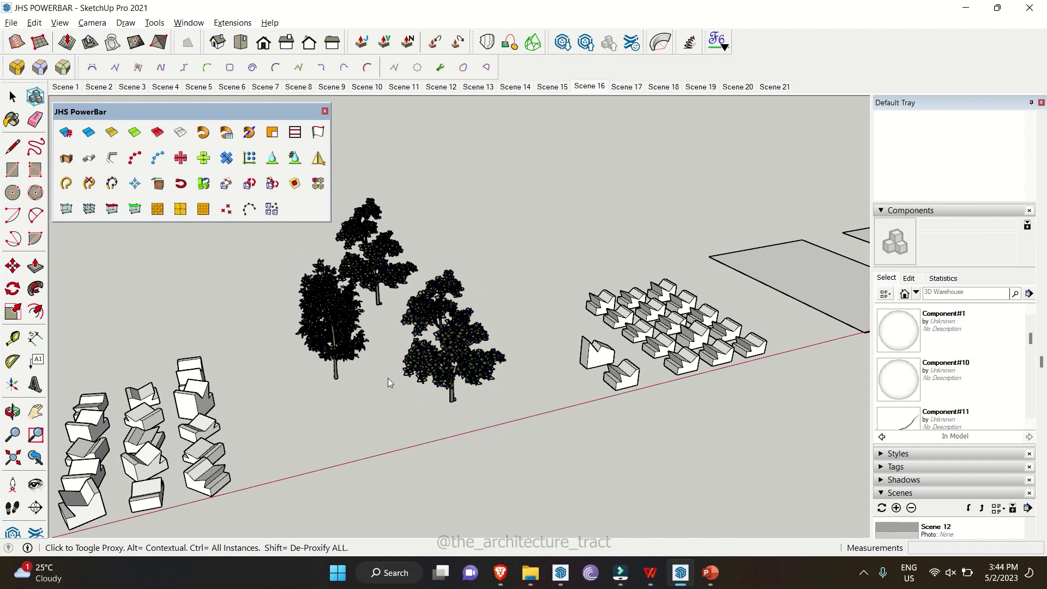
# Step: Select all three trees together and convert them into proxy boxes at once
pyautogui.click(9, 92)
pyautogui.moveTo(441, 437); pyautogui.dragTo(346, 288)
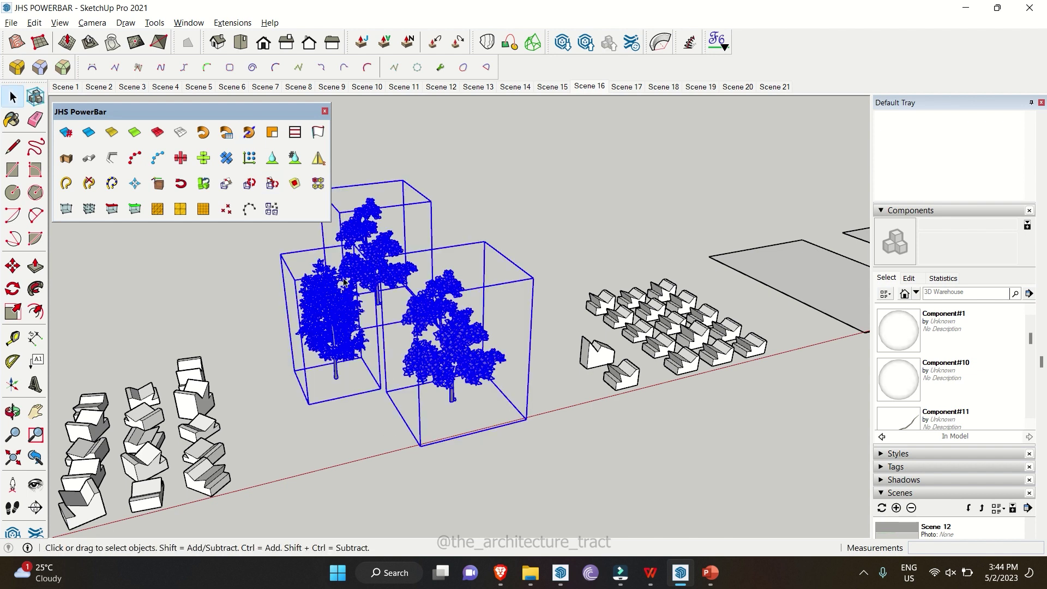
pyautogui.click(295, 183)
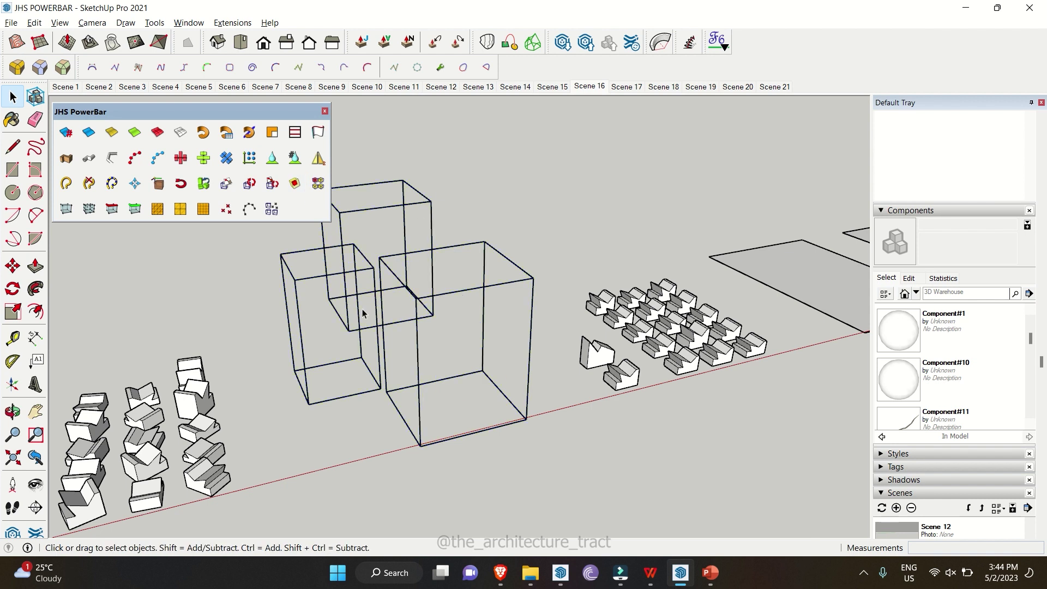
pyautogui.keyDown('shift'); pyautogui.moveTo(363, 312); pyautogui.dragTo(479, 305, button='middle'); pyautogui.keyUp('shift')
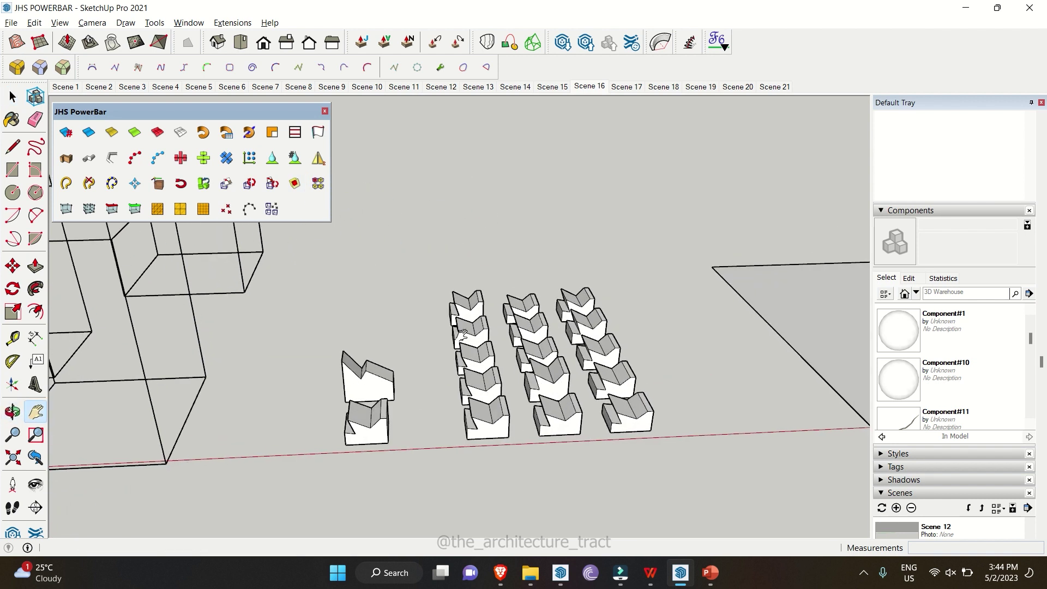
# Step: Use Component Replacer to swap the chevron blocks for the zigzag component across every instance
pyautogui.scroll(2, 404, 388)
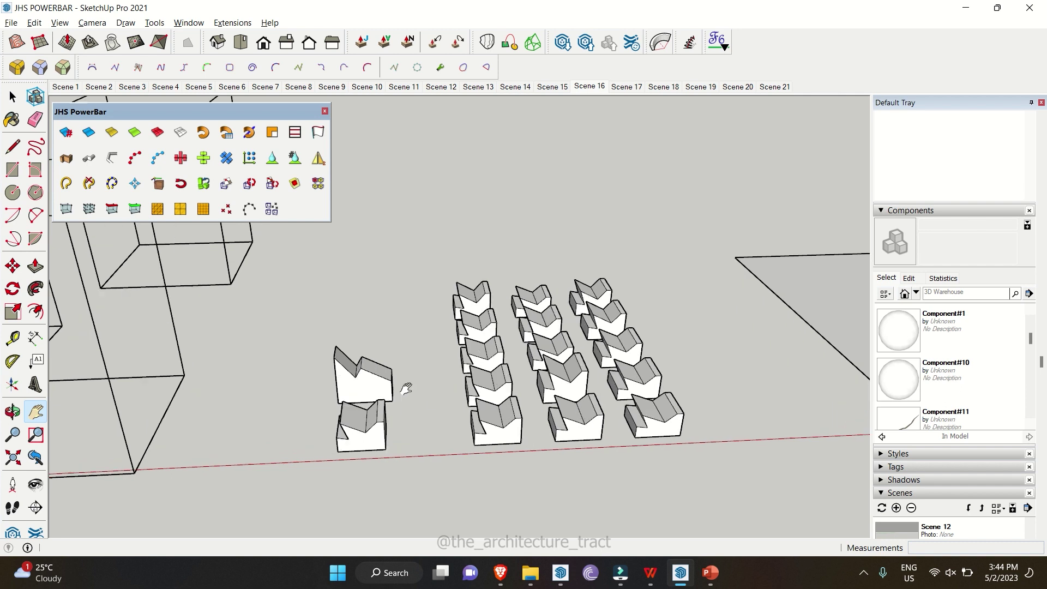
pyautogui.click(319, 185)
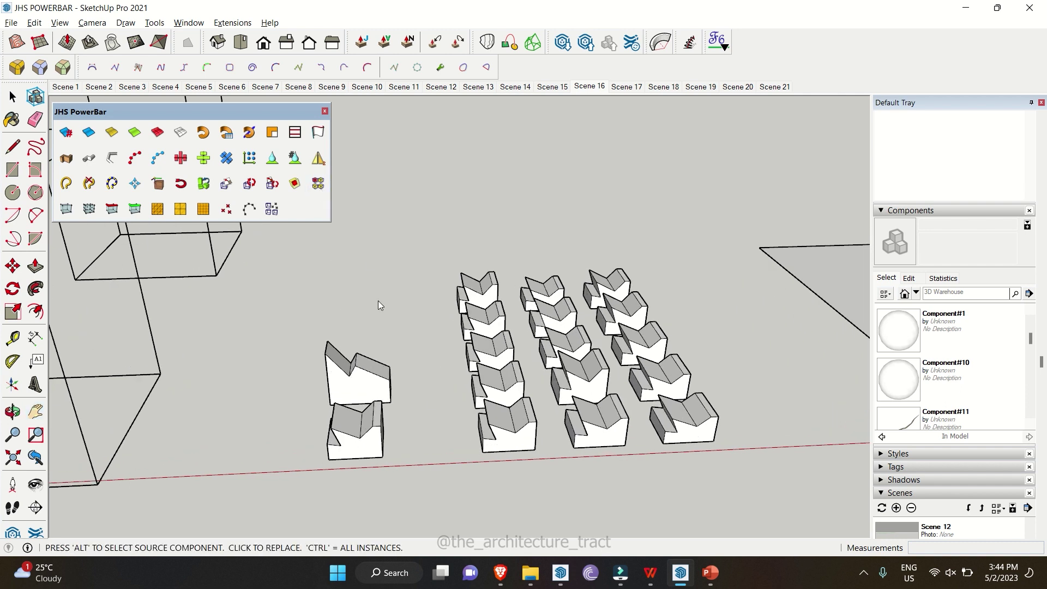
pyautogui.click(369, 375)
pyautogui.click(359, 371)
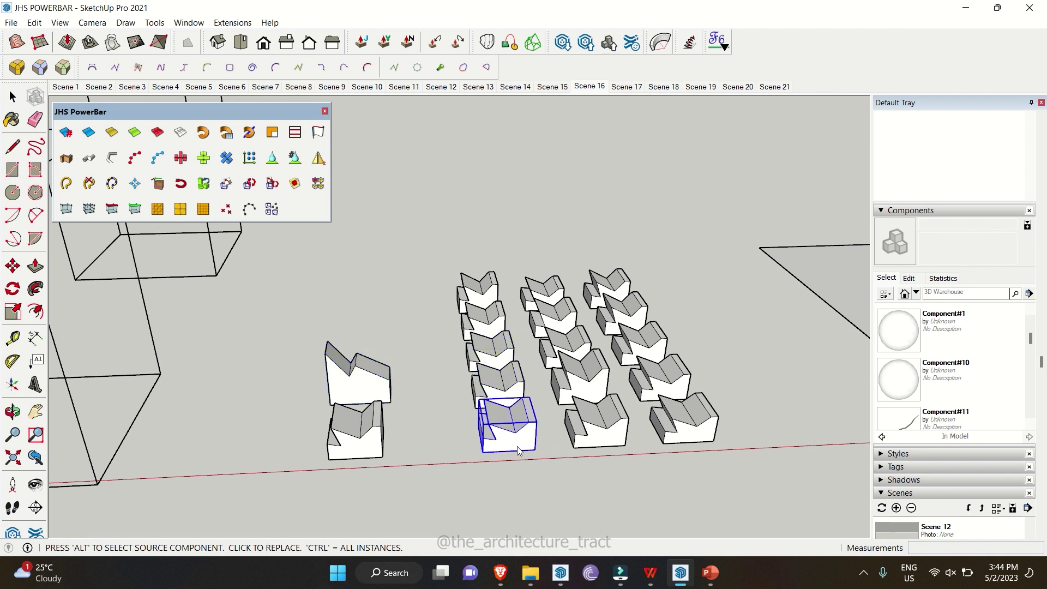
pyautogui.click(596, 423)
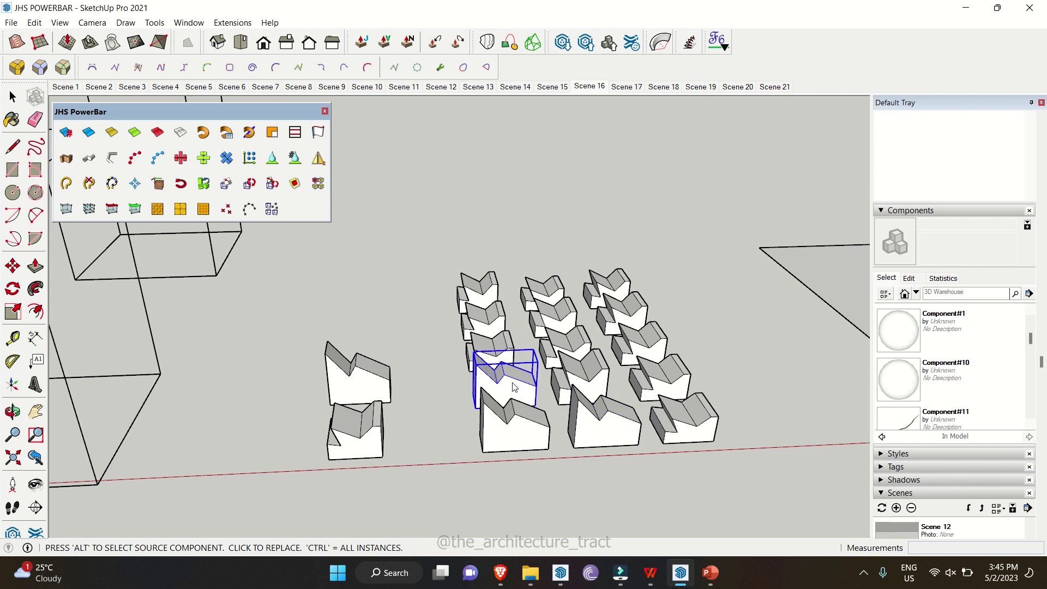
pyautogui.keyDown('ctrl'); pyautogui.click(488, 313); pyautogui.keyUp('ctrl')
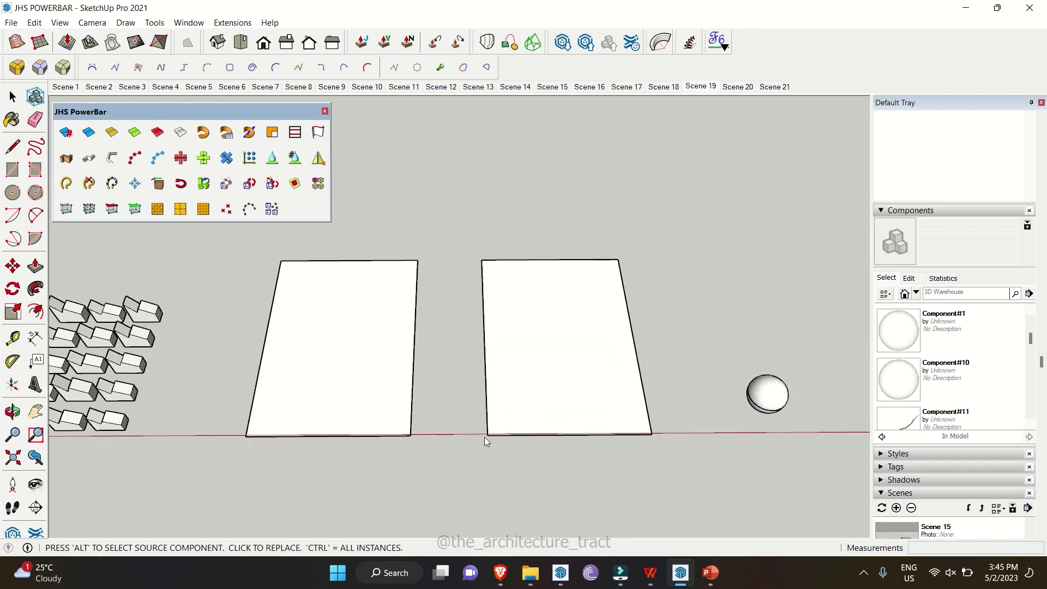
# Step: Mesh the left panel's face with Subdivide by Cell Size: 900 mm cells, 0.0 mesh angle
pyautogui.moveTo(486, 437); pyautogui.dragTo(498, 416, button='middle')
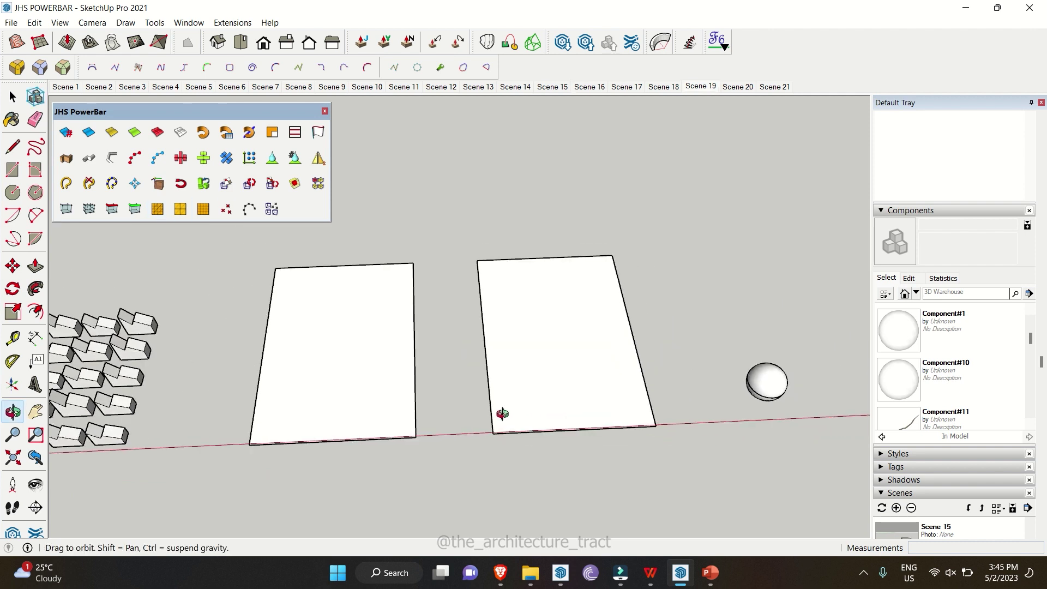
pyautogui.press('space')
pyautogui.click(278, 306)
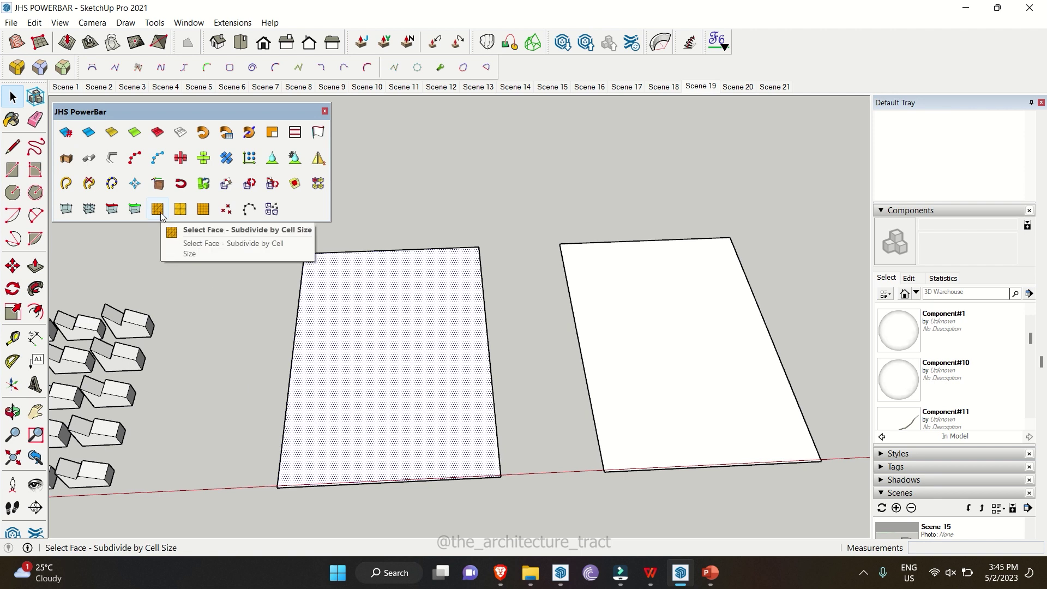
pyautogui.click(161, 215)
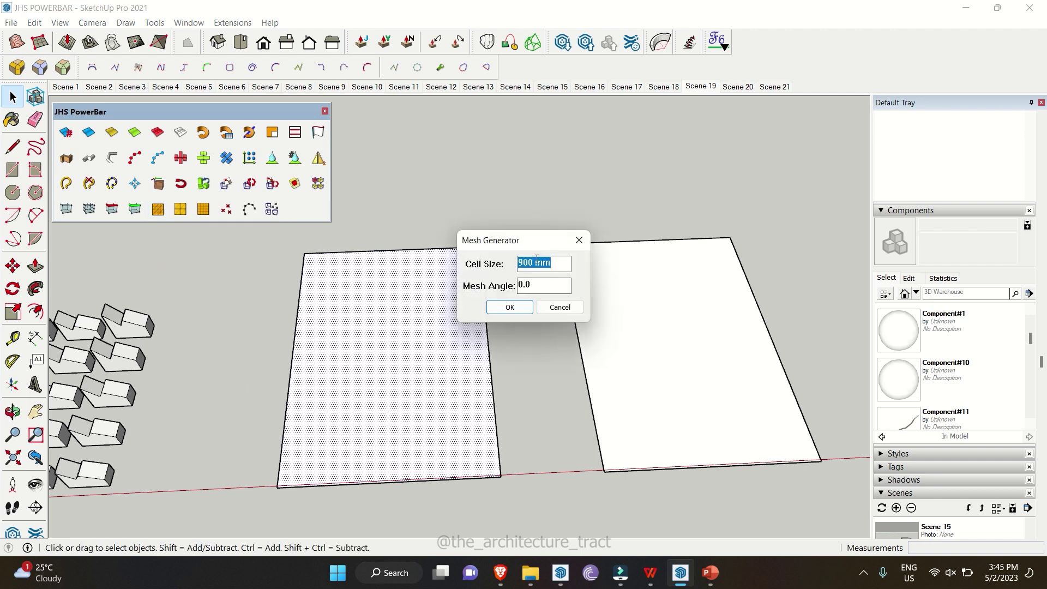
pyautogui.moveTo(524, 241); pyautogui.dragTo(543, 202)
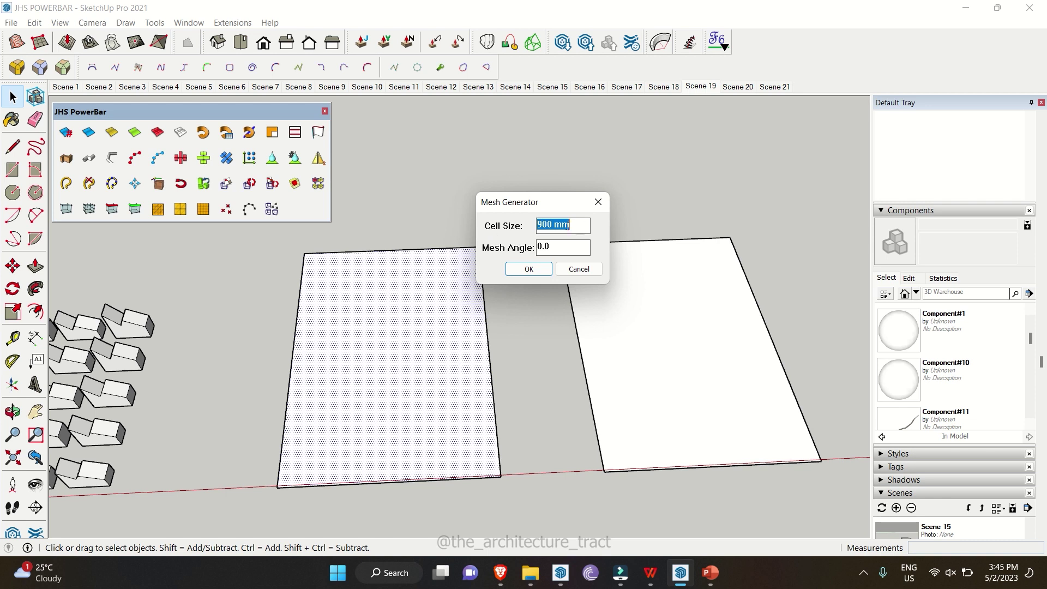
pyautogui.click(527, 270)
pyautogui.scroll(3, 439, 426)
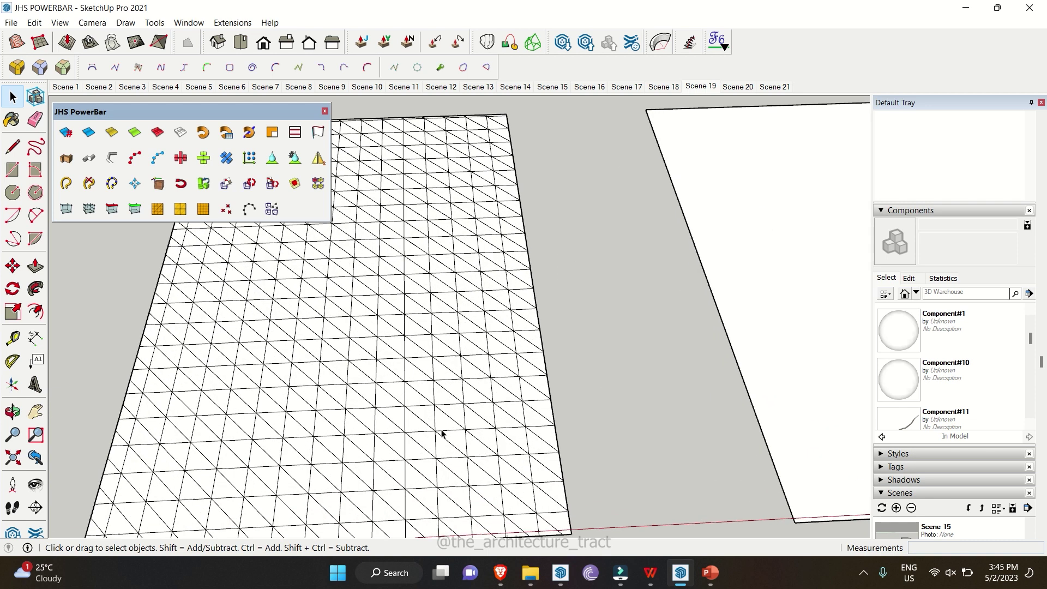
pyautogui.scroll(-2, 505, 290)
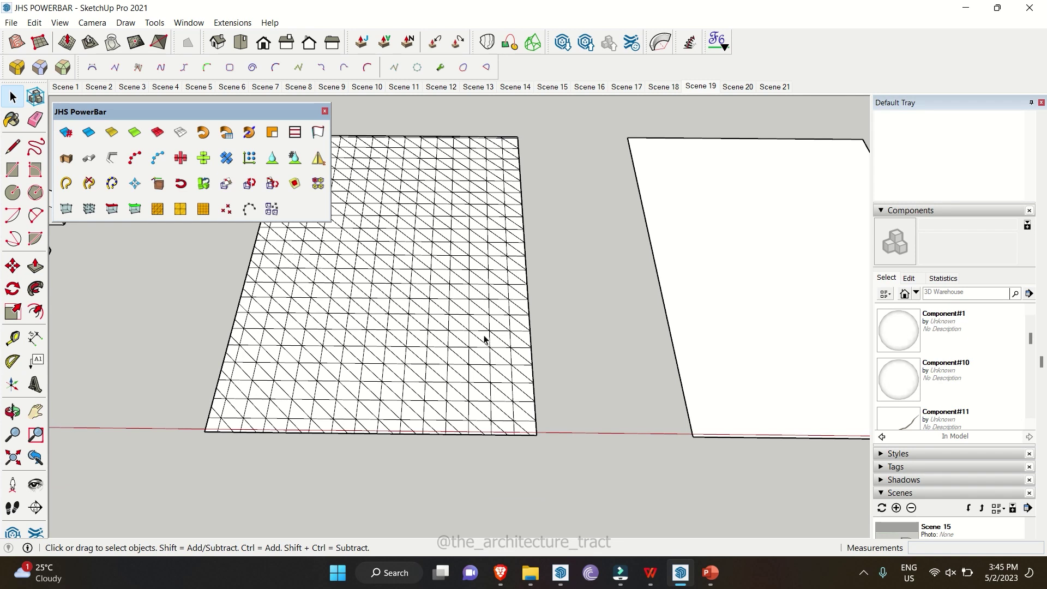
pyautogui.scroll(-2, 483, 339)
pyautogui.scroll(1, 444, 304)
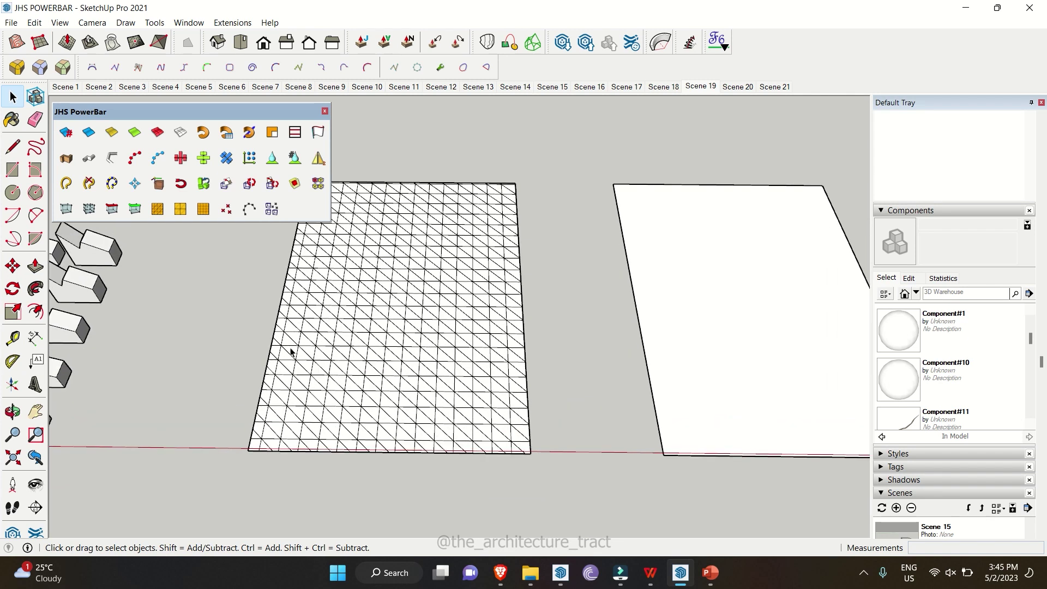
pyautogui.scroll(-2, 374, 350)
pyautogui.scroll(1, 654, 328)
pyautogui.scroll(1, 698, 322)
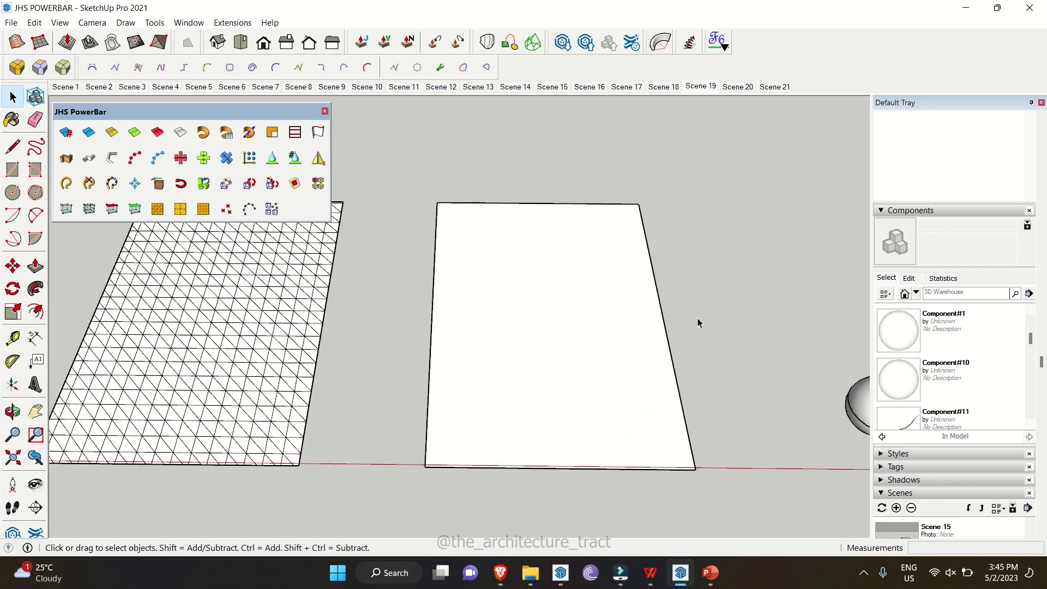
# Step: Divide the right panel's face into a 6 × 6 grid using Split Up with 6 divisions
pyautogui.click(649, 323)
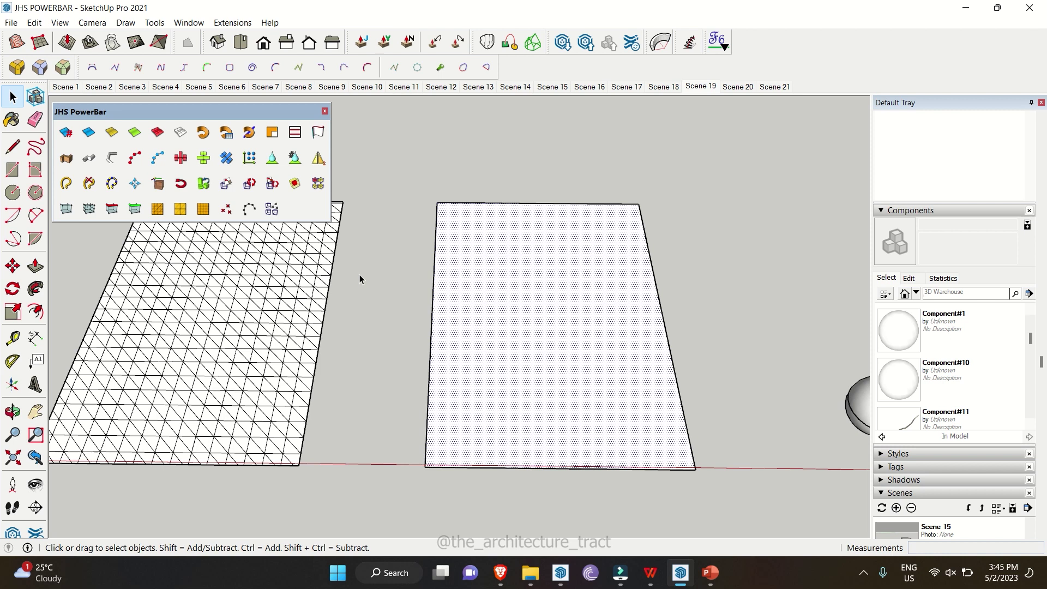
pyautogui.click(203, 210)
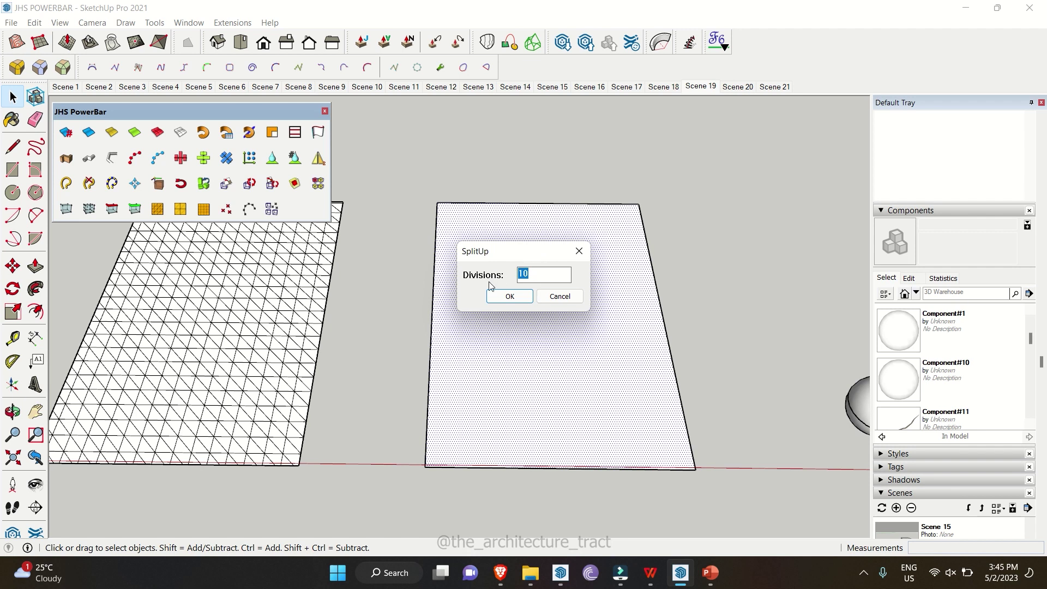
pyautogui.write('6')
pyautogui.click(504, 298)
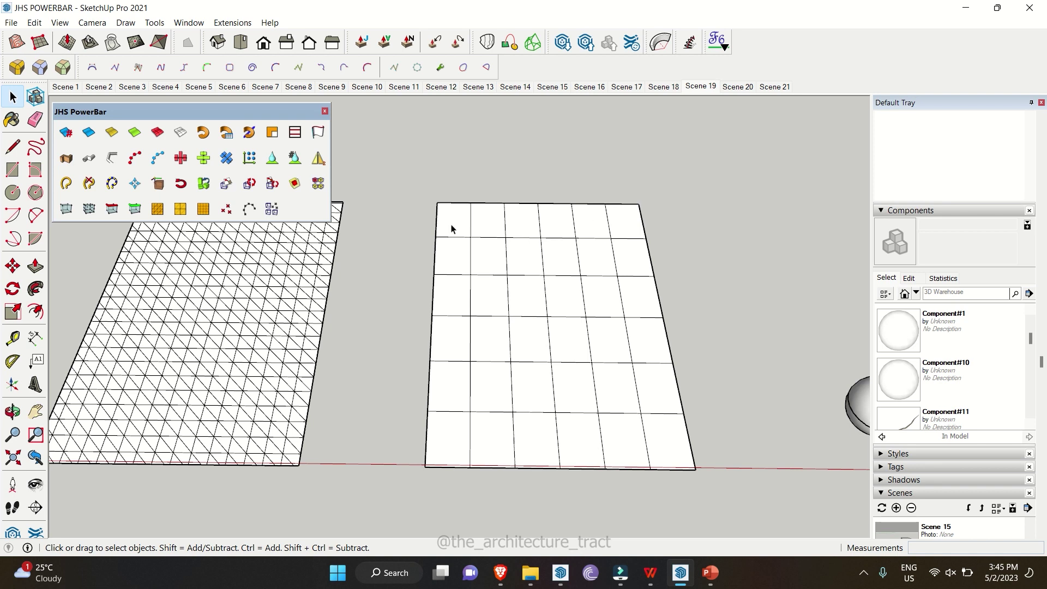
pyautogui.click(439, 338)
pyautogui.scroll(-2, 410, 221)
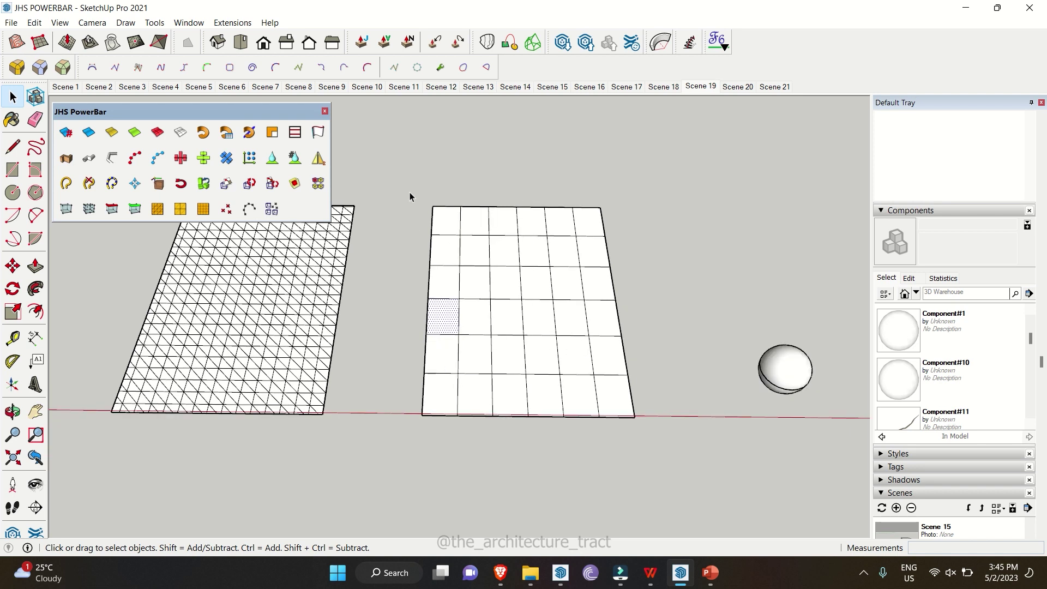
# Step: Try subdividing the whole 6 × 6 grid's faces, then undo the triangulation
pyautogui.moveTo(410, 192); pyautogui.dragTo(649, 429)
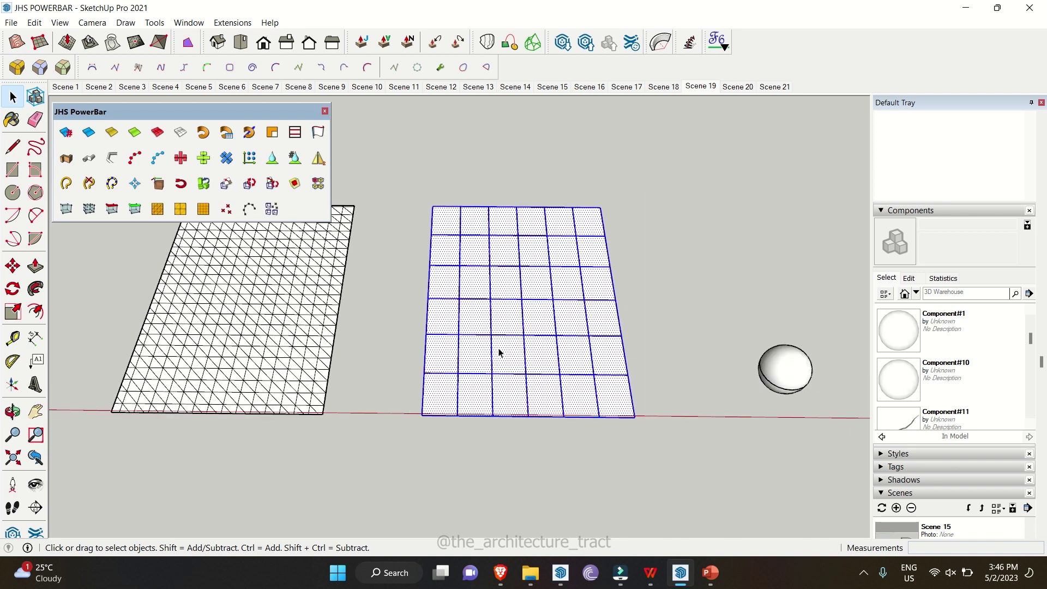
pyautogui.click(181, 209)
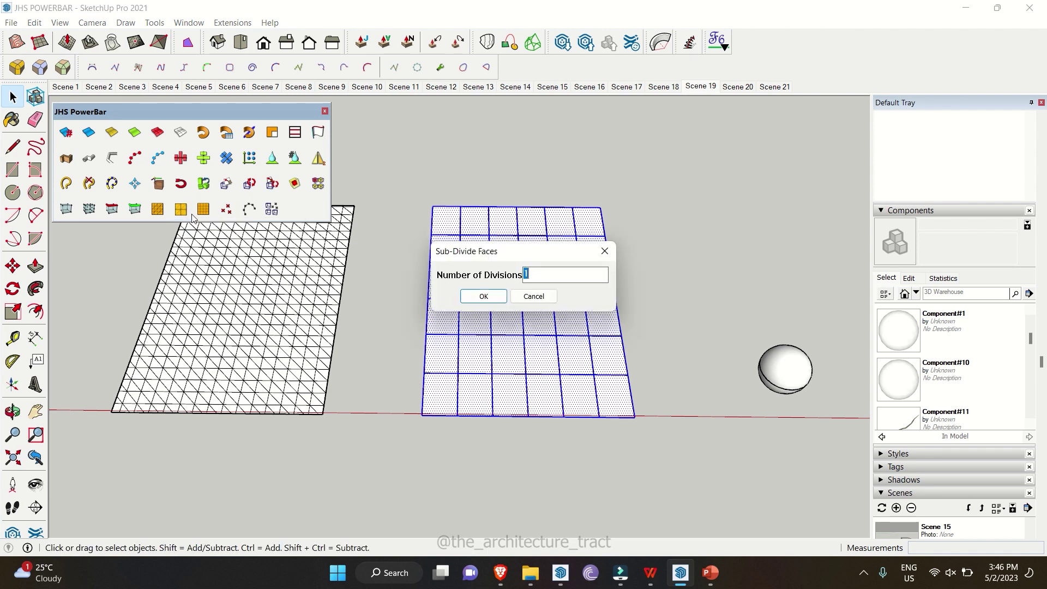
pyautogui.click(484, 296)
pyautogui.scroll(3, 454, 255)
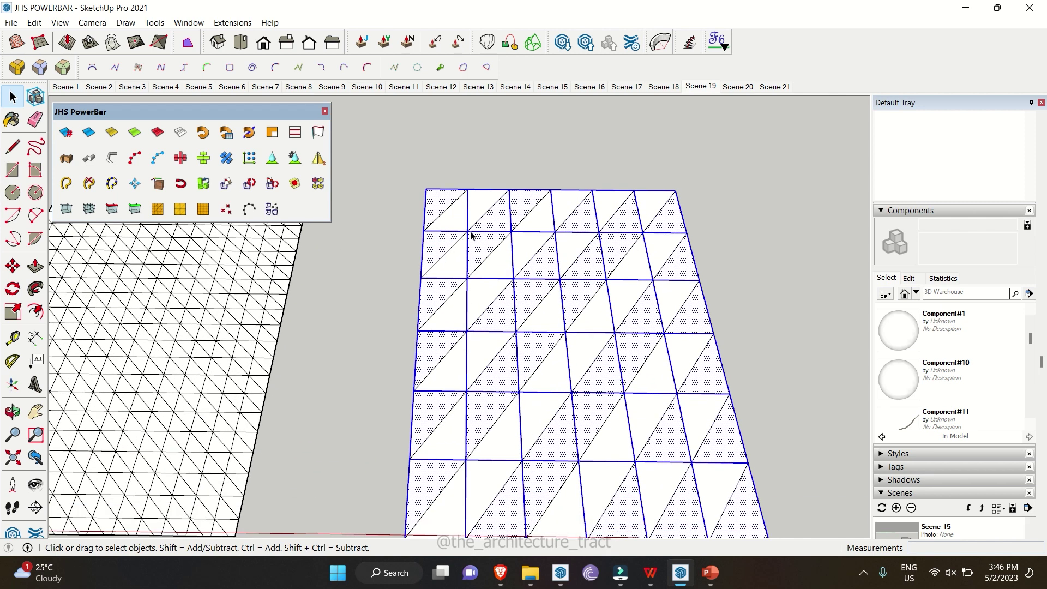
pyautogui.hotkey('ctrl', 'z')
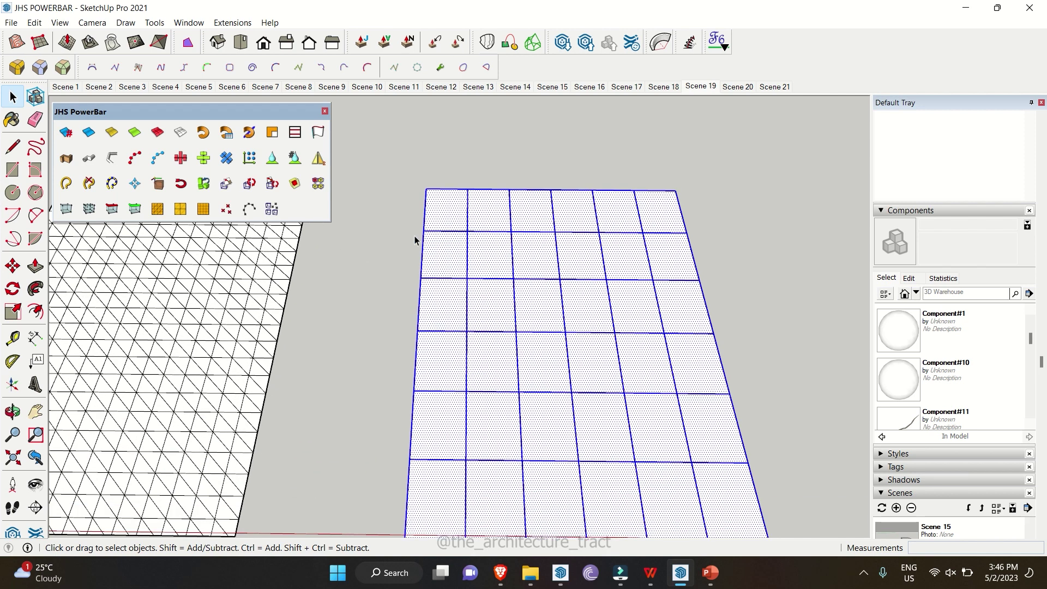
pyautogui.scroll(-4, 411, 218)
# Step: Subdivide each grid cell into four triangles with 1 division, then go to Scene 20
pyautogui.moveTo(401, 182); pyautogui.dragTo(652, 443)
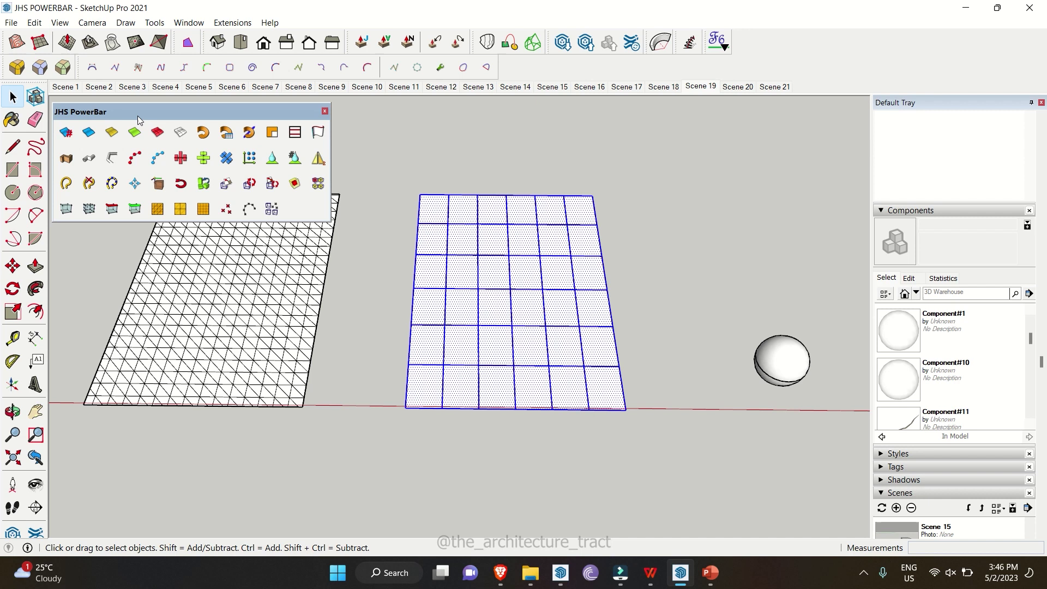
pyautogui.click(180, 209)
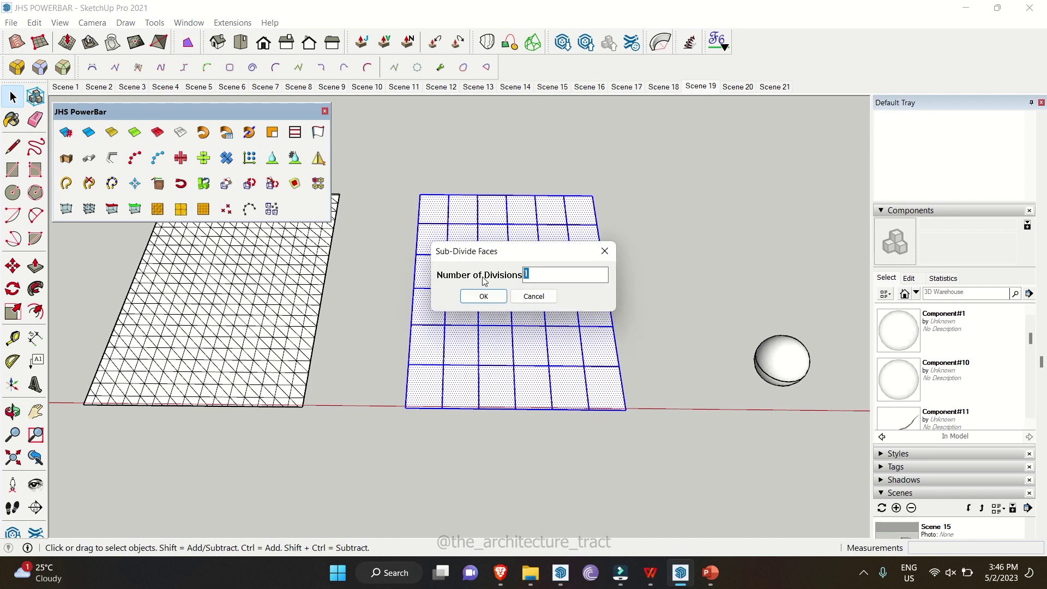
pyautogui.click(483, 296)
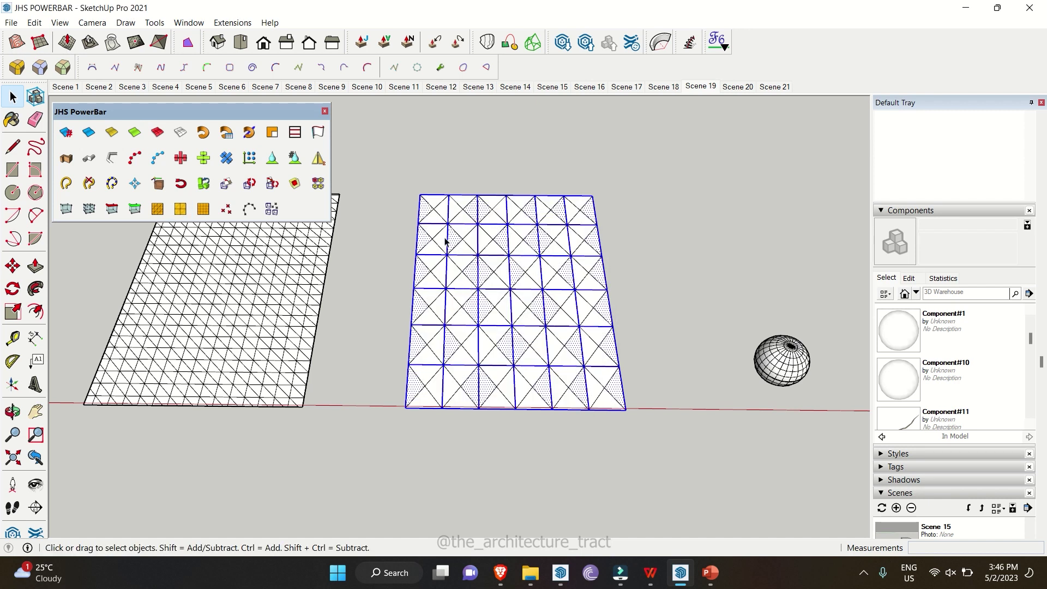
pyautogui.scroll(3, 445, 242)
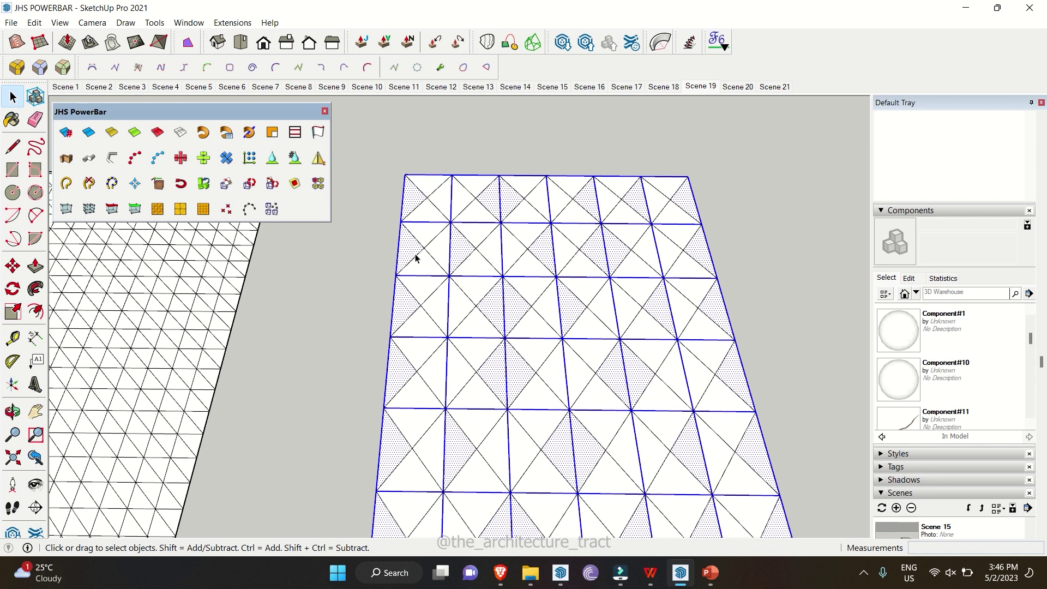
pyautogui.press('pagedown')
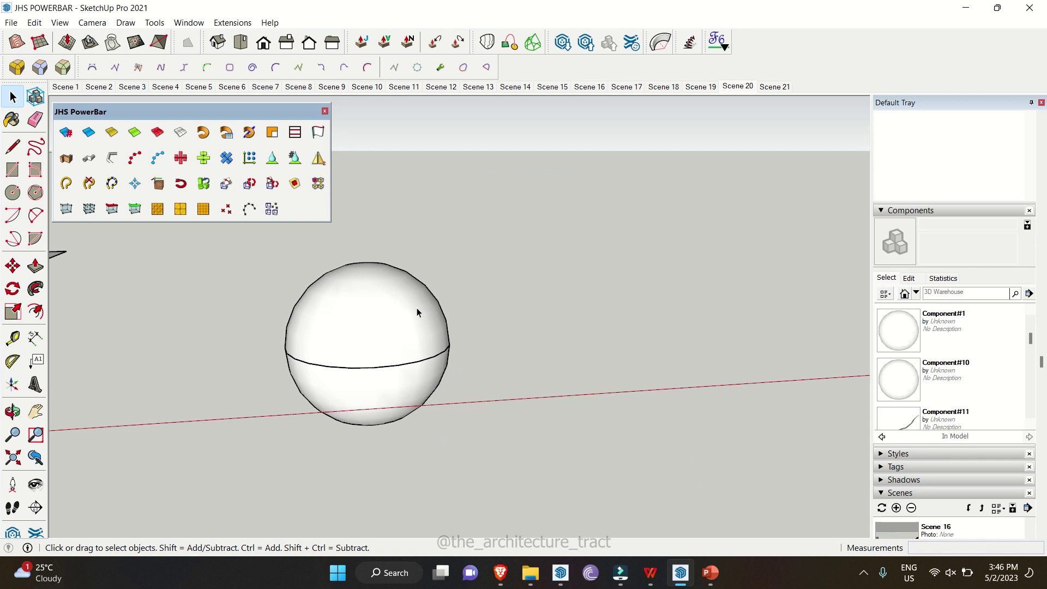
# Step: Place a single guide point on the sphere's surface
pyautogui.click(415, 308)
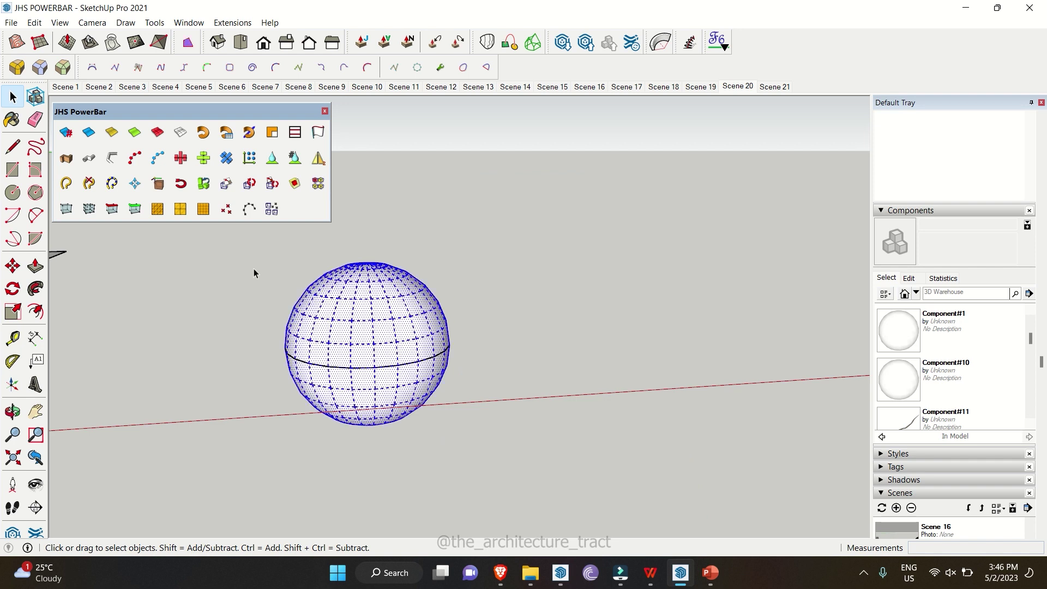
pyautogui.scroll(3, 289, 322)
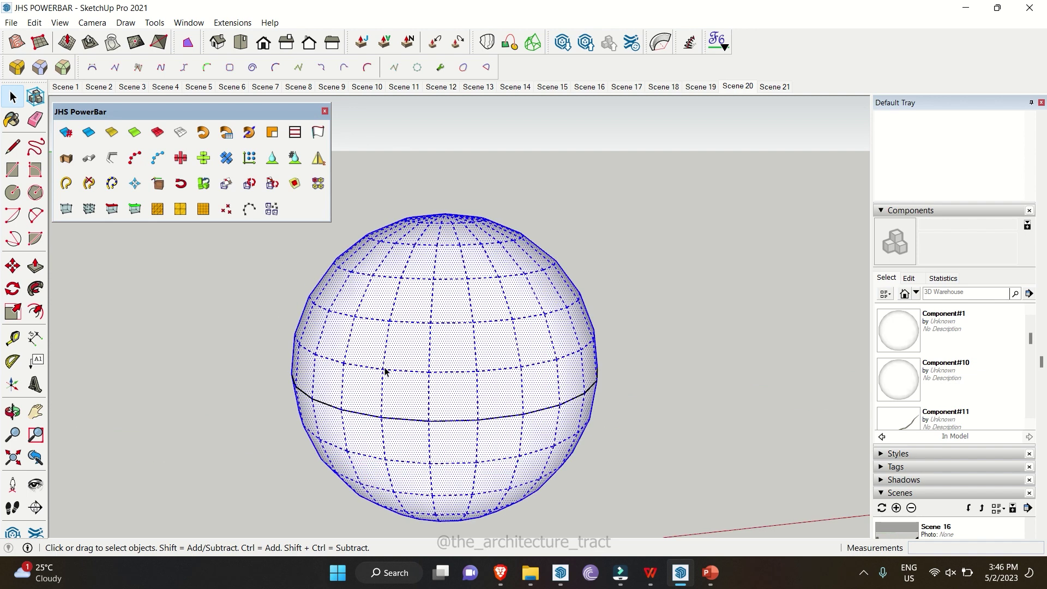
pyautogui.click(267, 315)
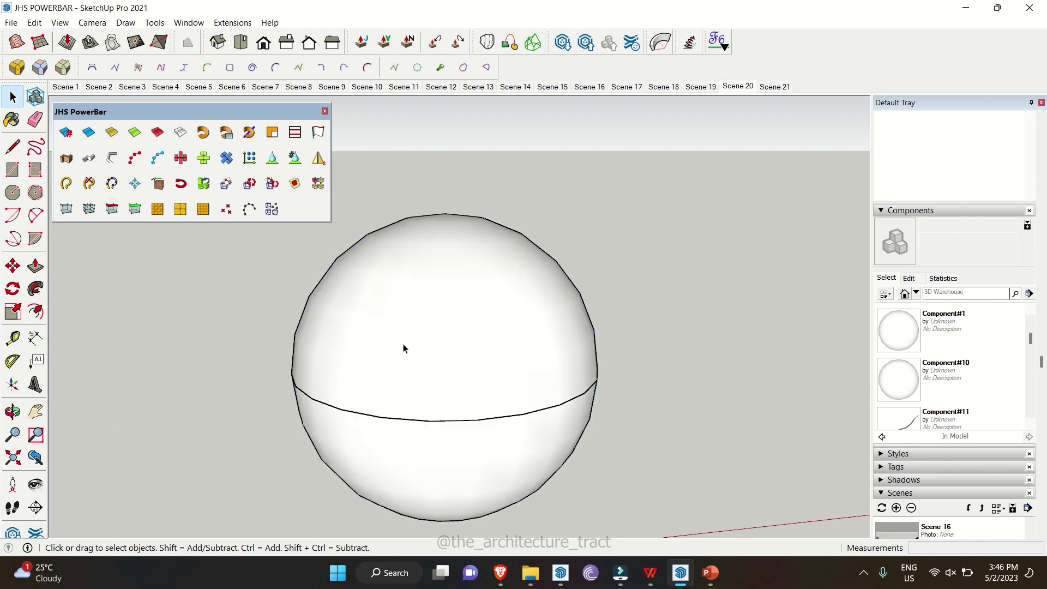
pyautogui.click(227, 209)
pyautogui.click(389, 362)
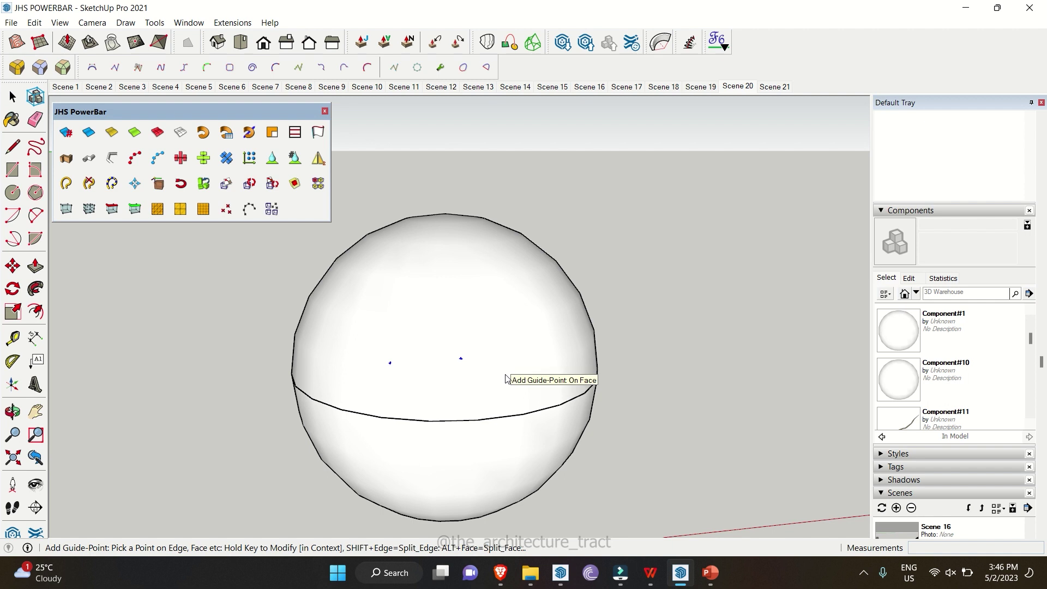
pyautogui.press('space')
pyautogui.scroll(-2, 361, 330)
# Step: Select the whole sphere, show hidden edges, and add construction points at every vertex
pyautogui.moveTo(287, 243); pyautogui.dragTo(555, 495)
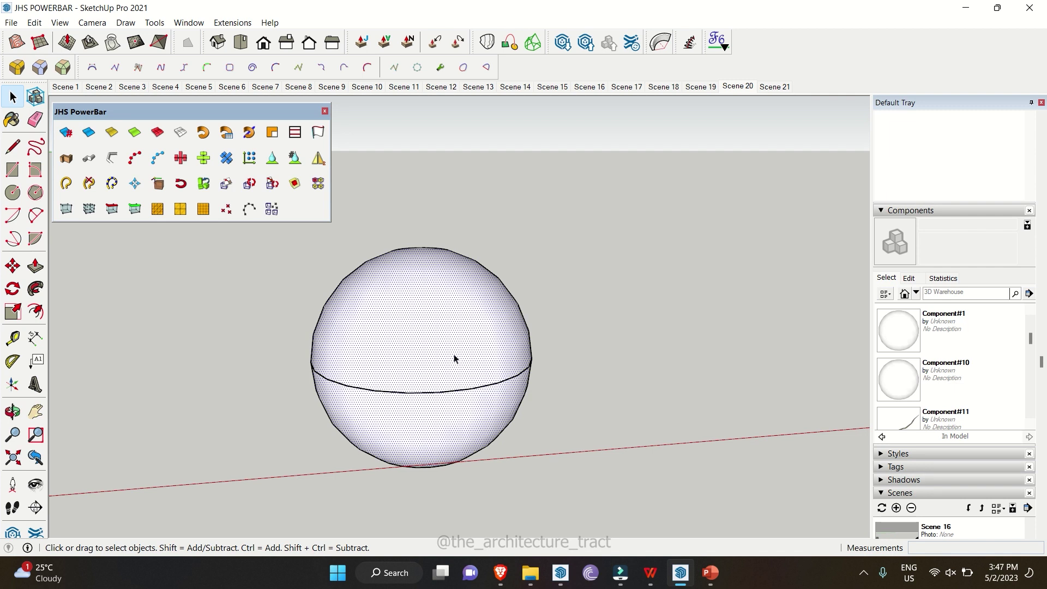
pyautogui.hotkey('alt', 'h')
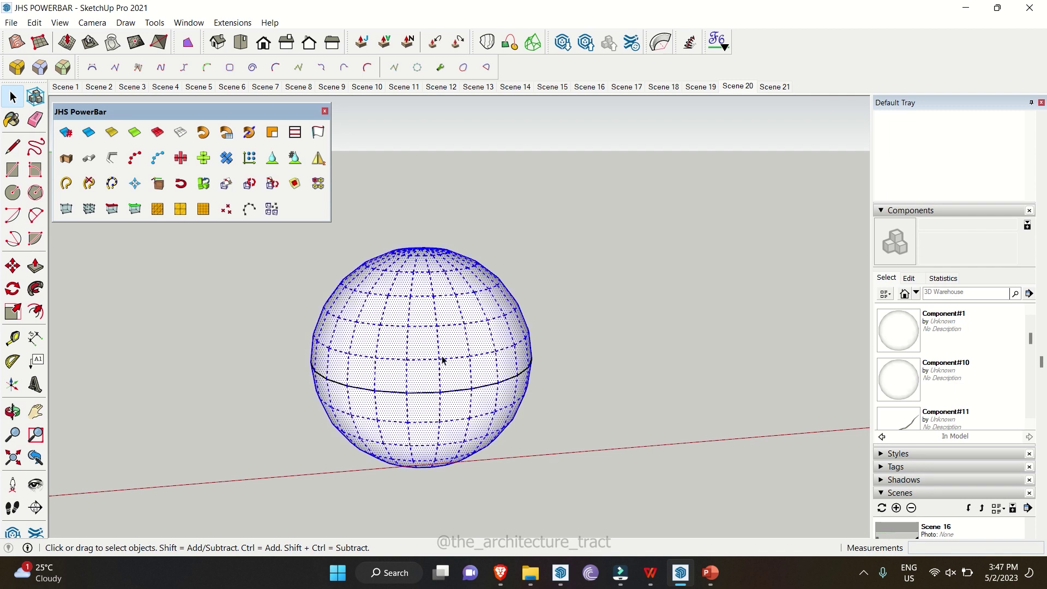
pyautogui.click(226, 209)
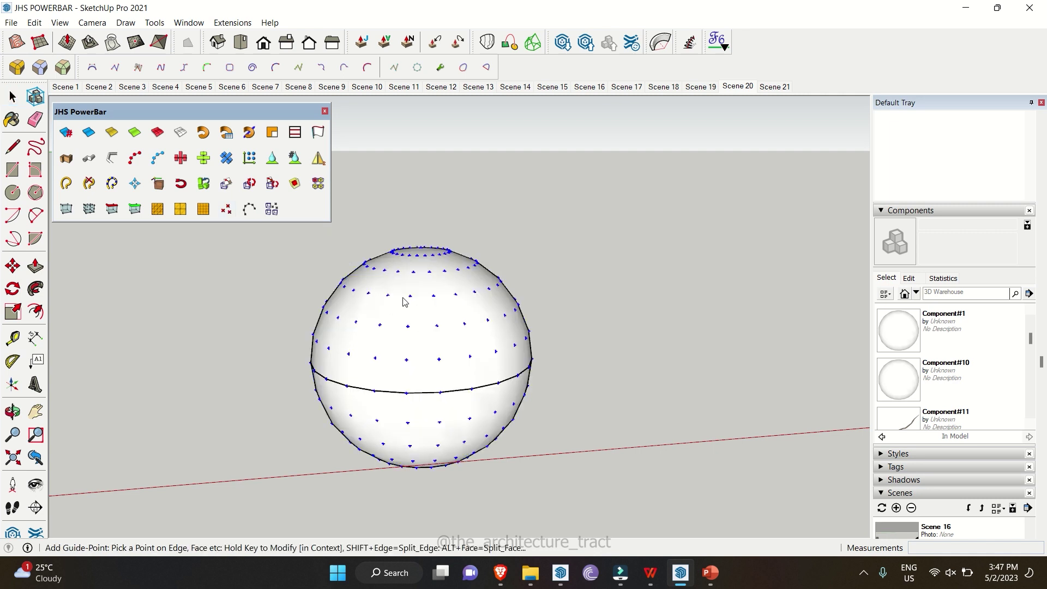
pyautogui.scroll(-1, 392, 333)
pyautogui.scroll(-2, 389, 342)
# Step: Move the construction points 4328 mm to the right of the solid sphere
pyautogui.press('m')
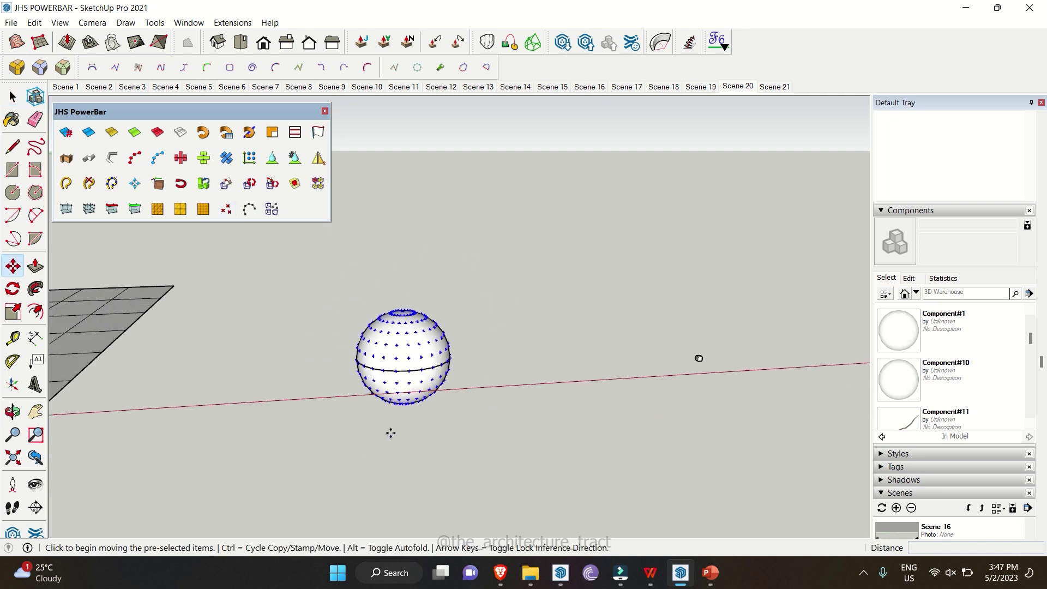
pyautogui.click(390, 433)
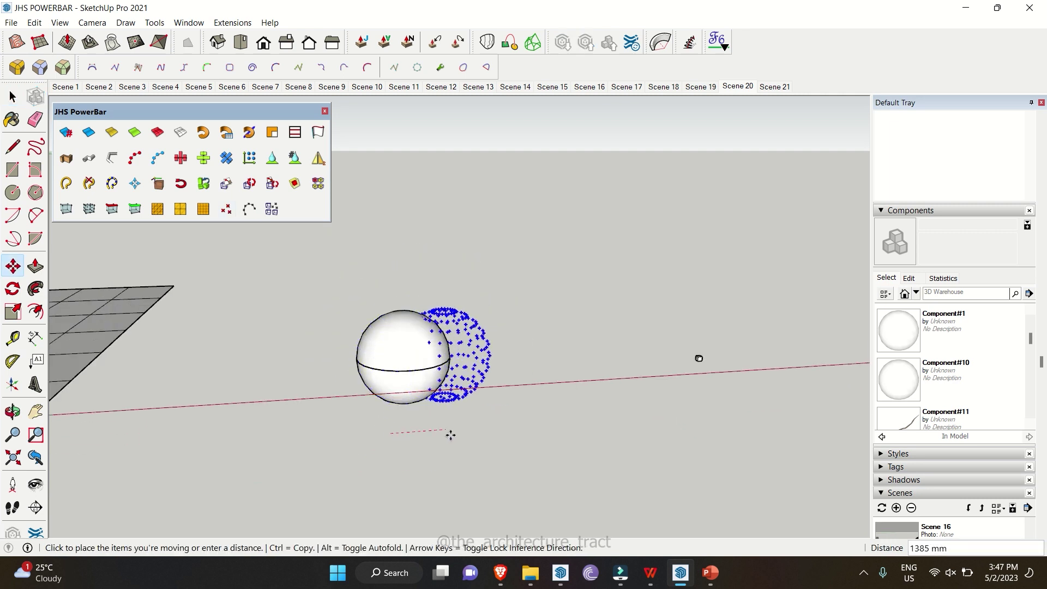
pyautogui.click(558, 427)
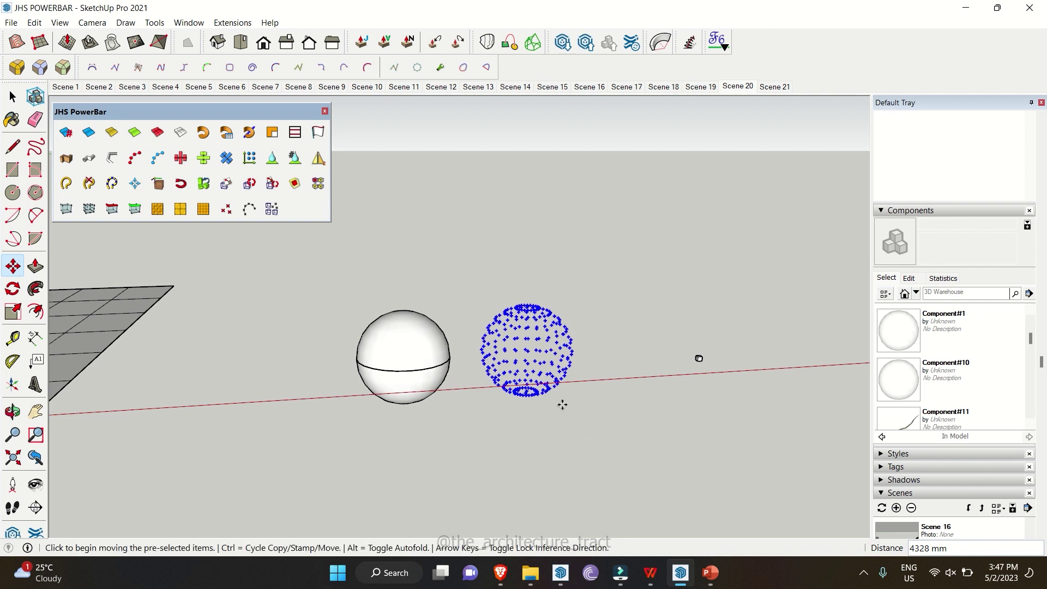
pyautogui.scroll(2, 561, 404)
pyautogui.press('space')
pyautogui.scroll(2, 594, 349)
# Step: Select all the guide points and try drawing lines through them, then undo
pyautogui.click(595, 339)
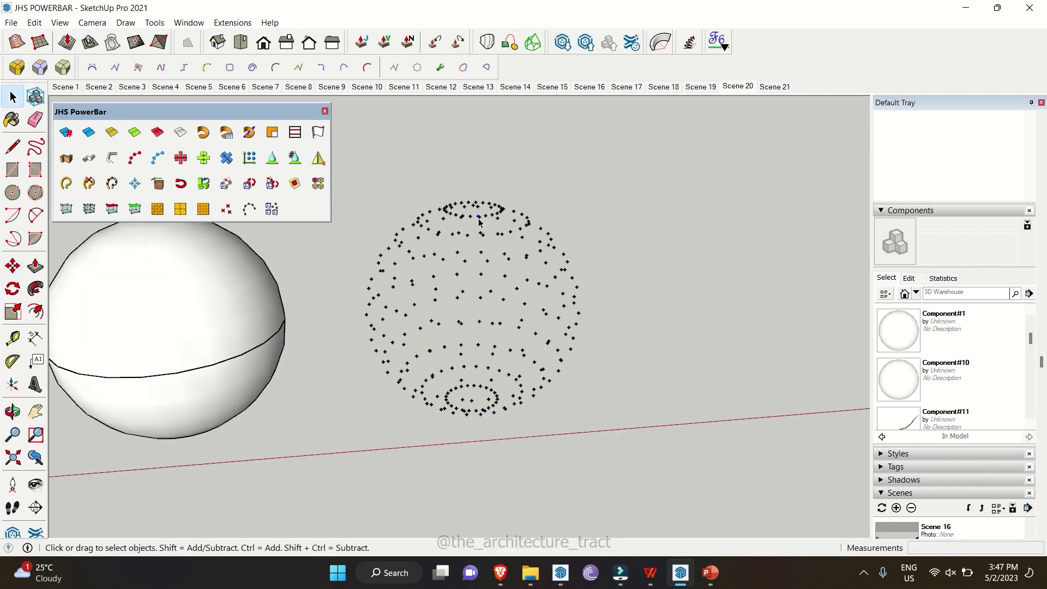
pyautogui.moveTo(349, 175); pyautogui.dragTo(610, 469)
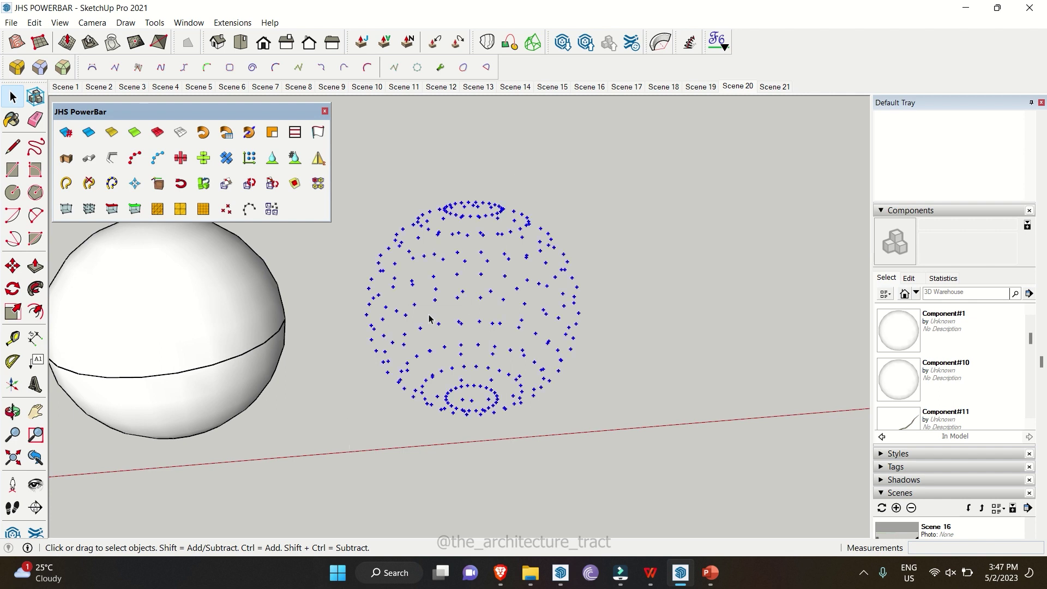
pyautogui.click(248, 210)
pyautogui.moveTo(427, 317); pyautogui.dragTo(409, 299, button='middle')
pyautogui.hotkey('ctrl', 'z')
pyautogui.scroll(-2, 404, 310)
# Step: Move the small cube component next to the point sphere
pyautogui.moveTo(697, 301); pyautogui.dragTo(840, 391)
pyautogui.press('m')
pyautogui.click(802, 386)
pyautogui.click(562, 385)
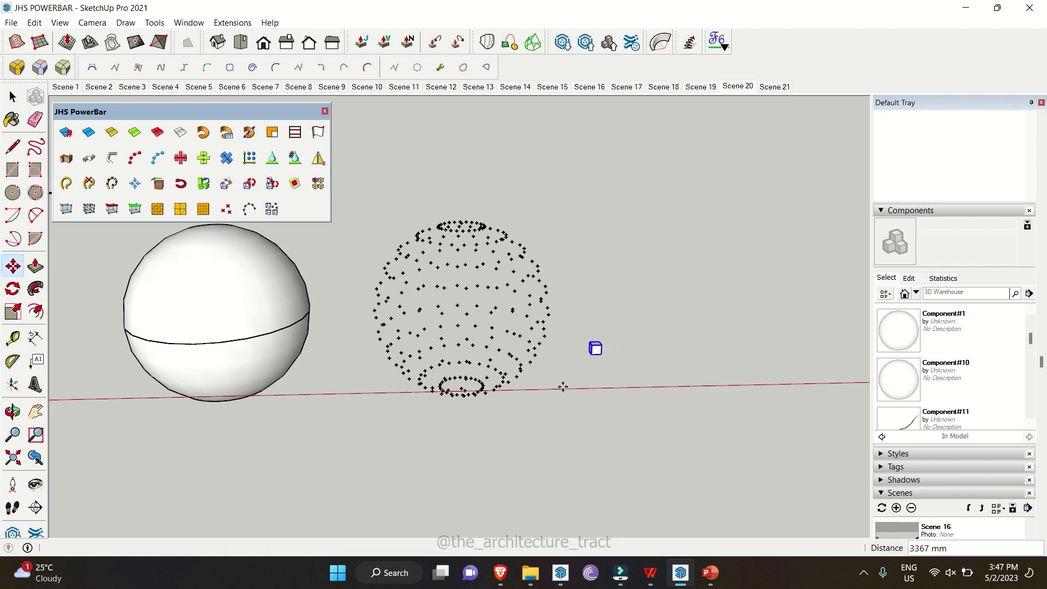
pyautogui.press('space')
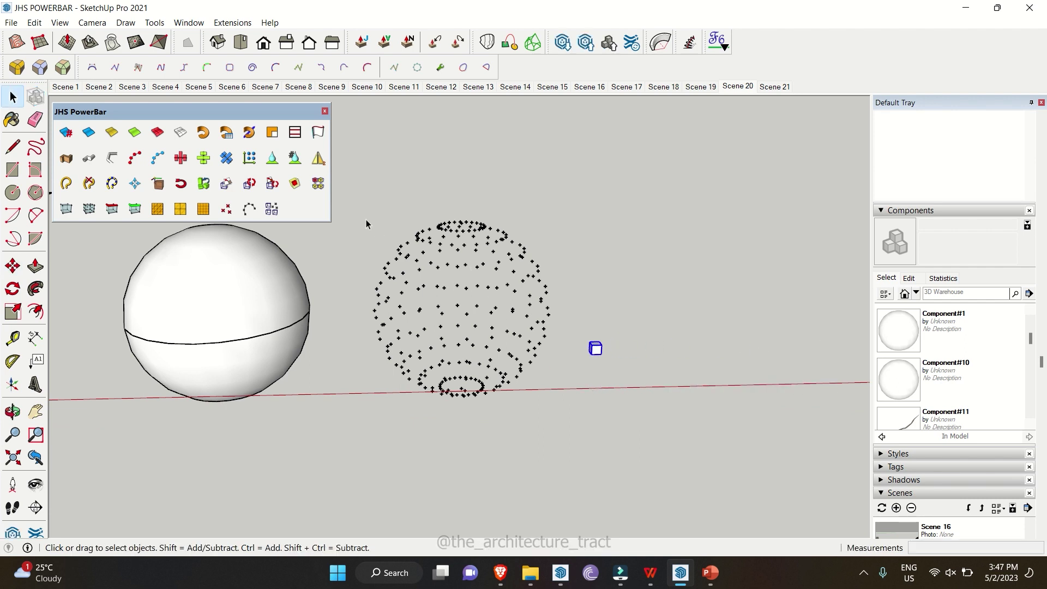
# Step: Place a copy of the small cube at every selected guide point
pyautogui.moveTo(360, 207); pyautogui.dragTo(614, 418)
pyautogui.click(203, 183)
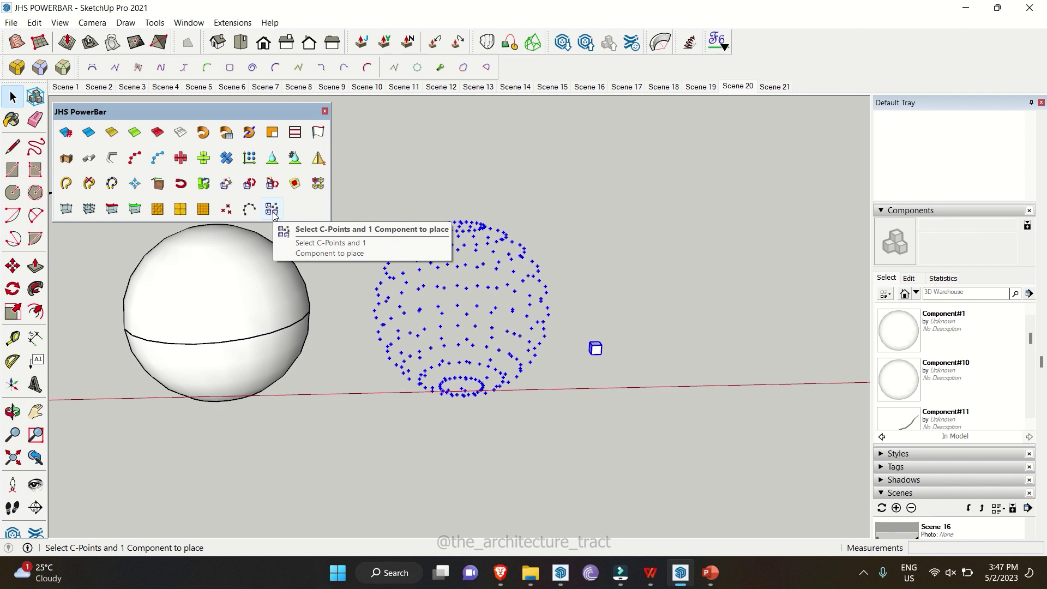
pyautogui.click(272, 210)
pyautogui.click(596, 347)
pyautogui.scroll(3, 605, 352)
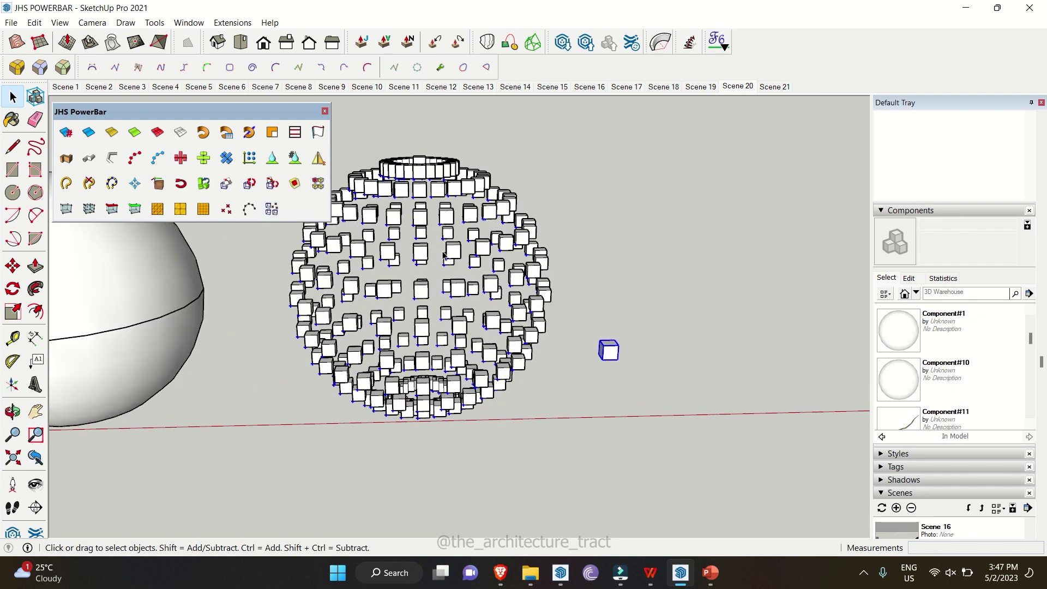
pyautogui.scroll(2, 445, 254)
pyautogui.scroll(-5, 641, 368)
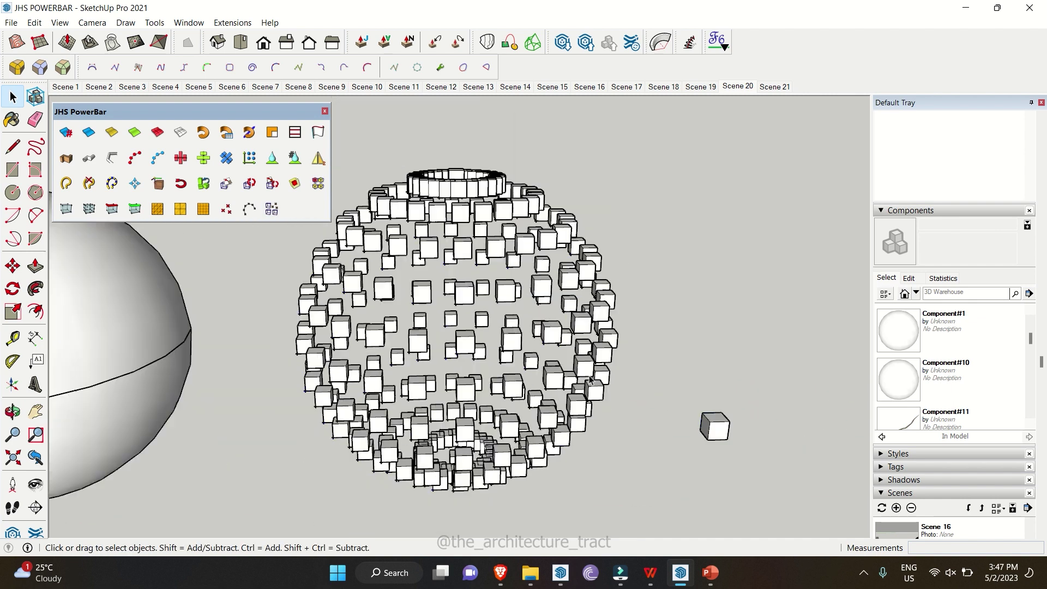
pyautogui.moveTo(638, 395)
pyautogui.mouseDown(button='middle')
pyautogui.moveTo(589, 427)
pyautogui.moveTo(630, 396)
pyautogui.mouseUp(button='middle')
pyautogui.scroll(-4, 630, 396)
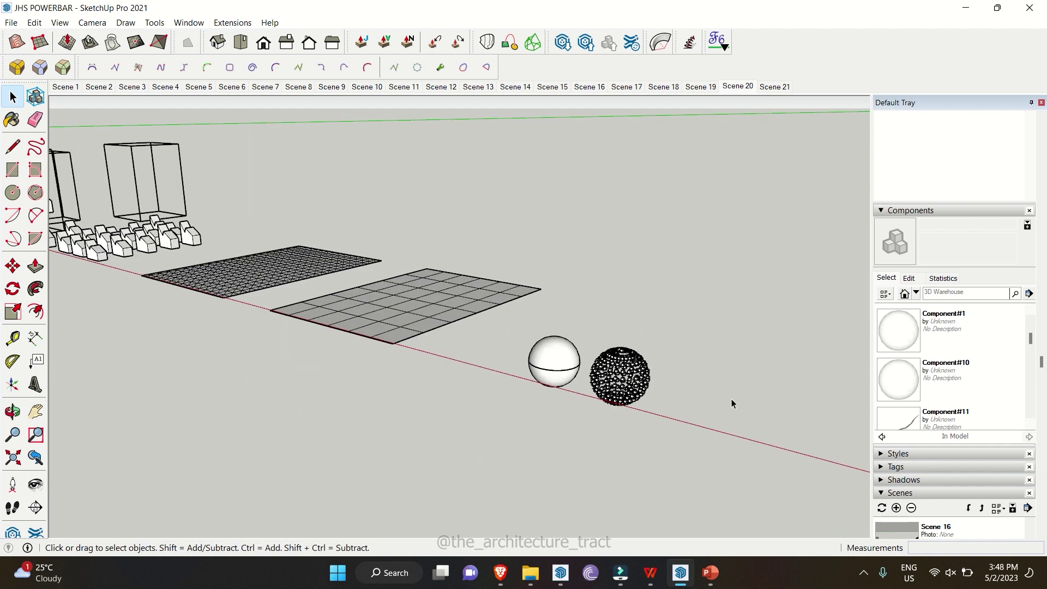